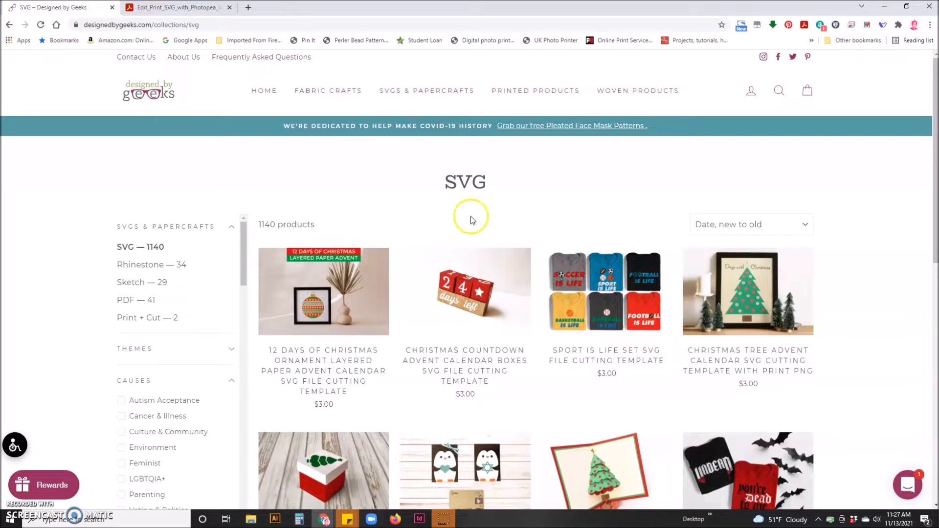
Look through the SVG product collection on the Designed by Geeks page
scroll(471, 219, "down", 5)
scroll(472, 219, "down", 1)
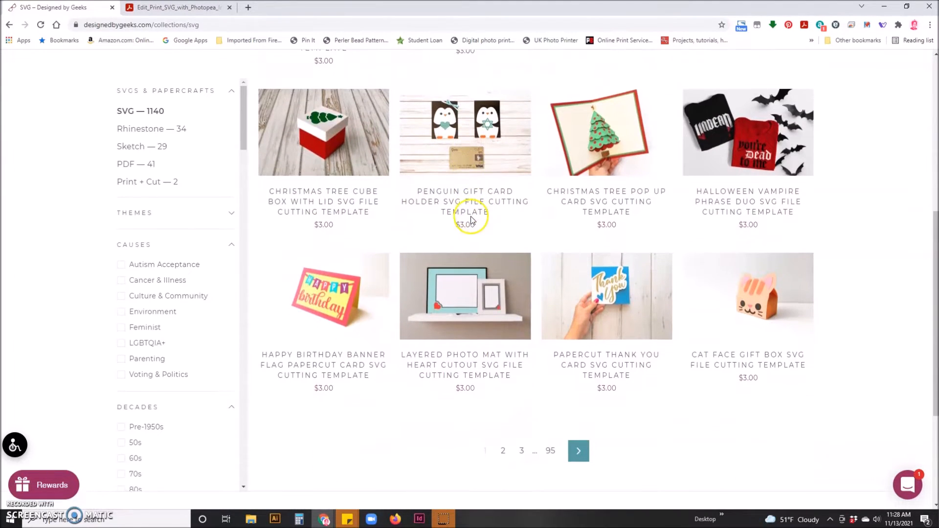
scroll(472, 220, "down", 2)
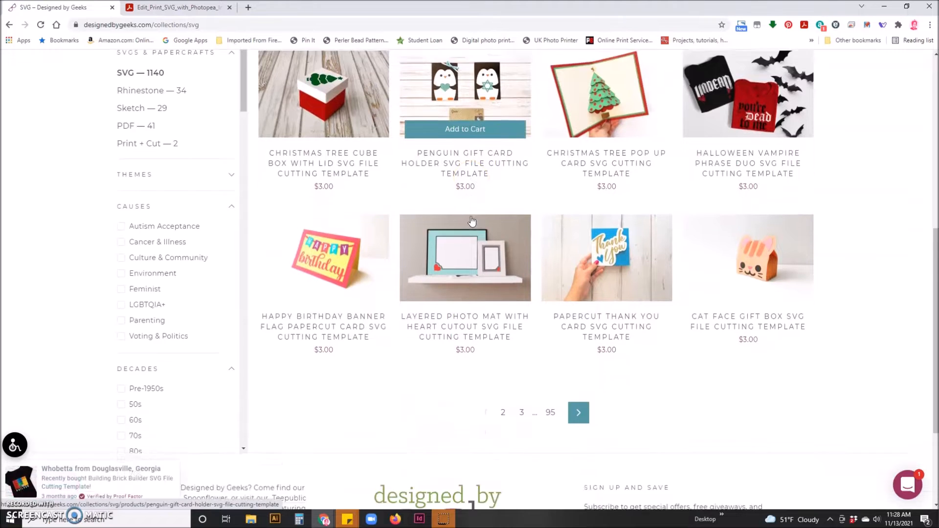
scroll(471, 220, "down", 2)
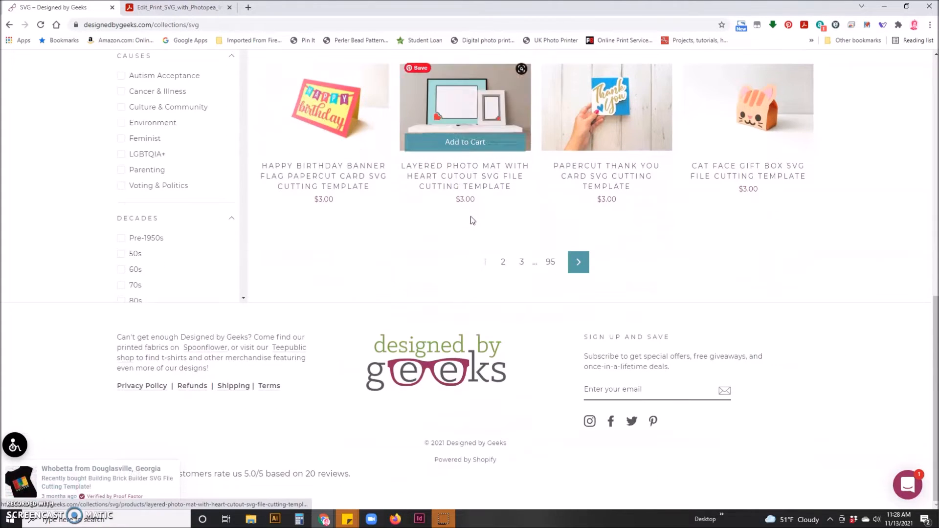
scroll(470, 220, "up", 3)
scroll(470, 218, "up", 7)
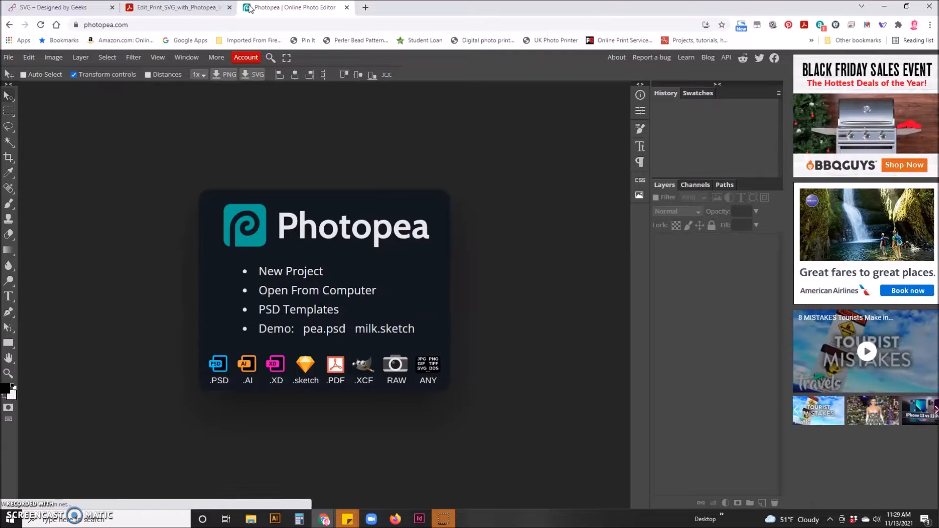
Start opening a file and browse on Hogwarts (E:) to DBG and Baby Files > Designs > _SVG & Printables > Christmas and Hanukkah
left_click(9, 57)
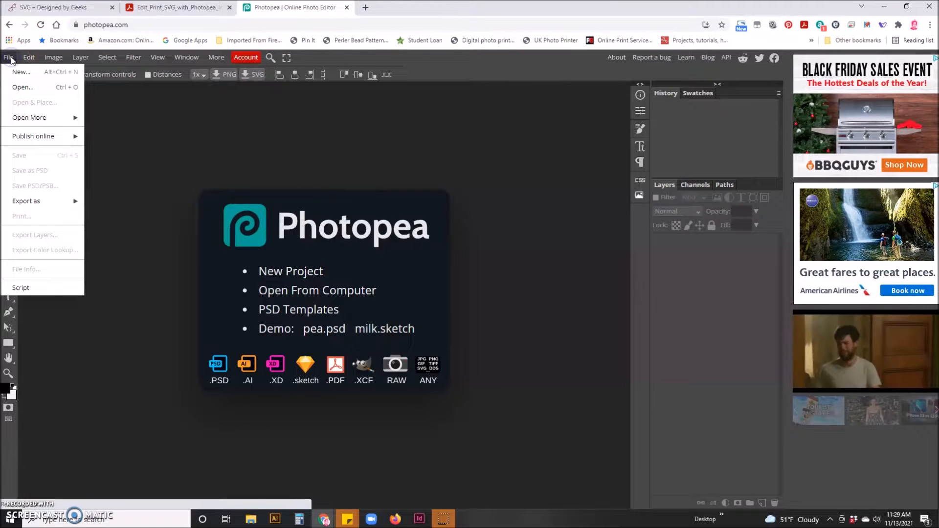
left_click(22, 88)
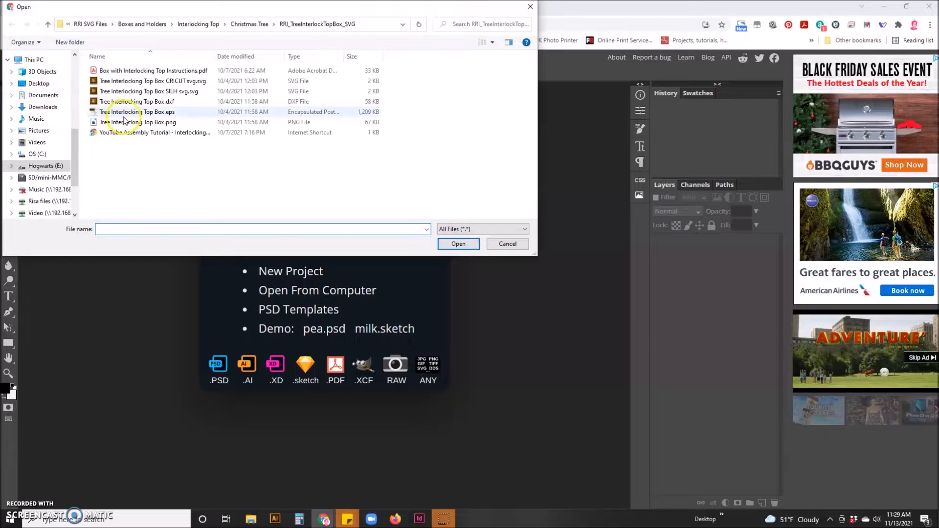
left_click(90, 24)
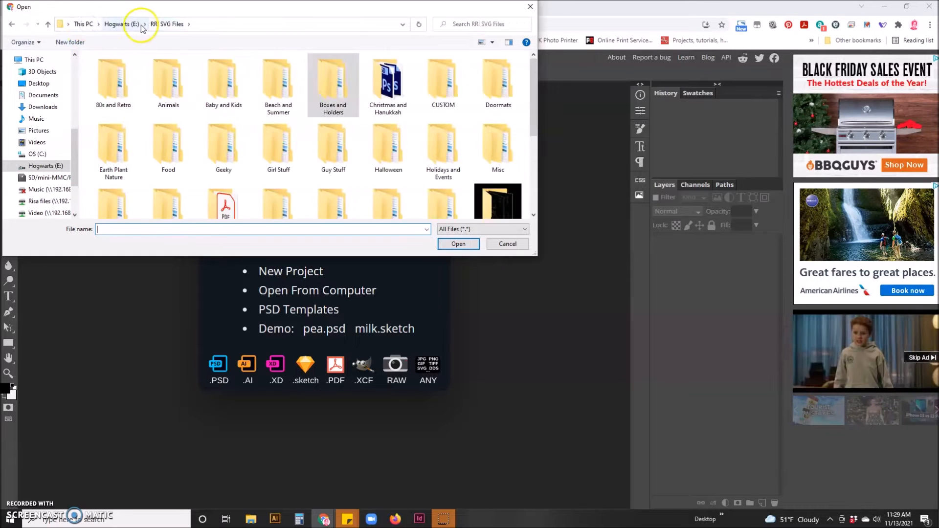
left_click(128, 24)
double_click(123, 72)
double_click(119, 71)
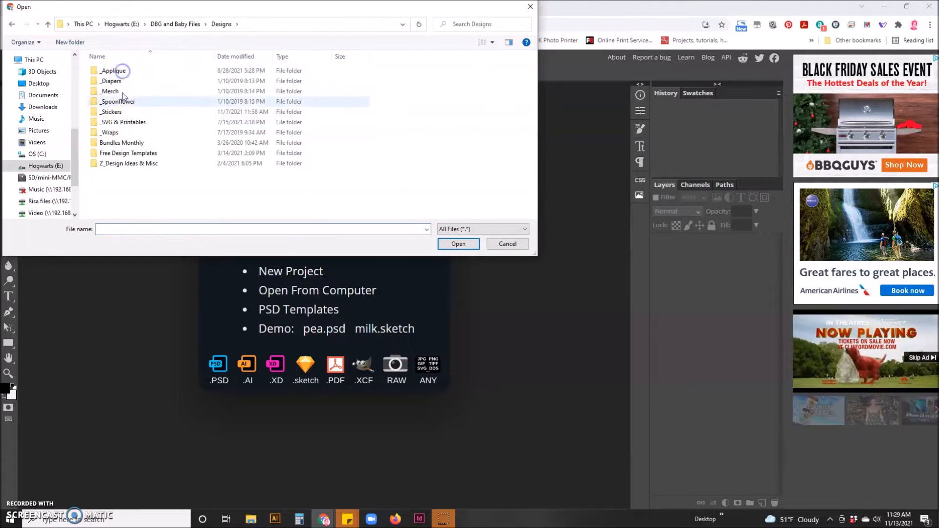
double_click(120, 72)
double_click(126, 153)
Open gift box SVG.svg from the DBG_Gift_Box_SVG folder inside Gift Box
scroll(130, 171, "down", 5)
scroll(137, 178, "down", 1)
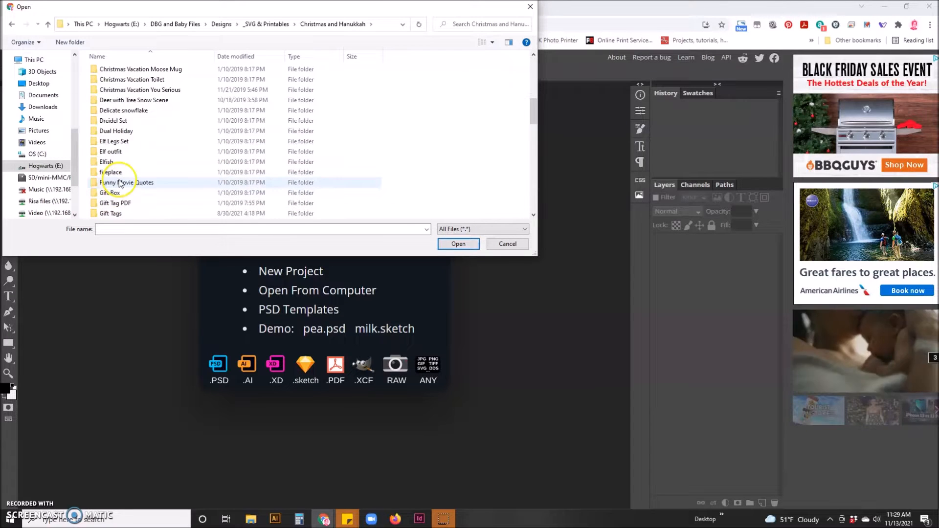
double_click(118, 194)
double_click(112, 81)
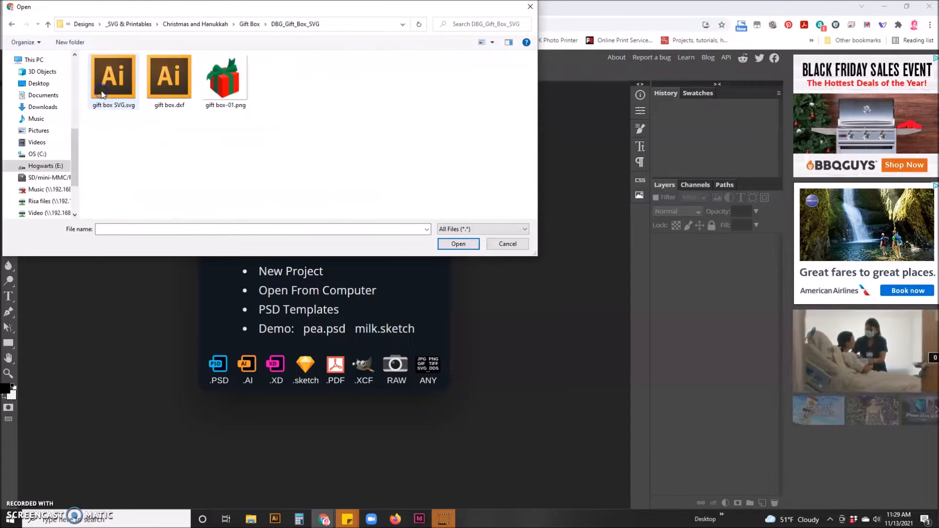
left_click(118, 87)
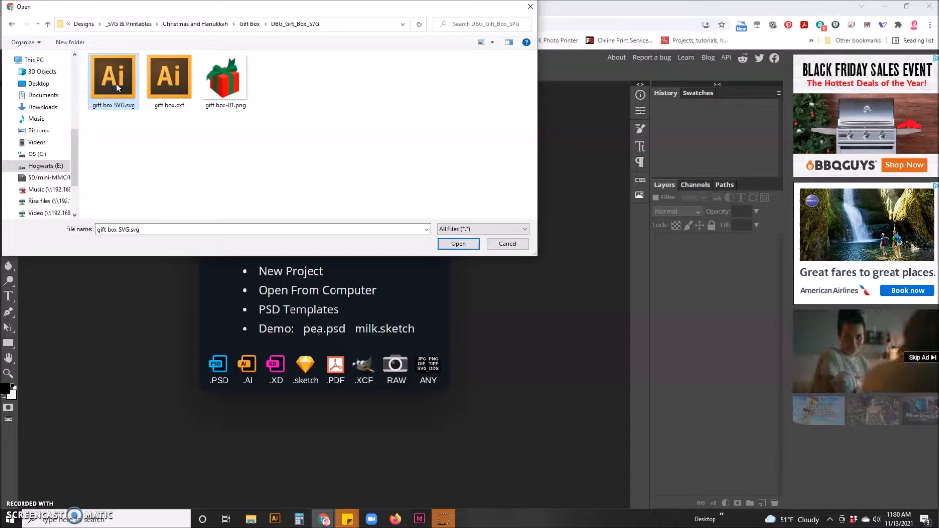
left_click(458, 245)
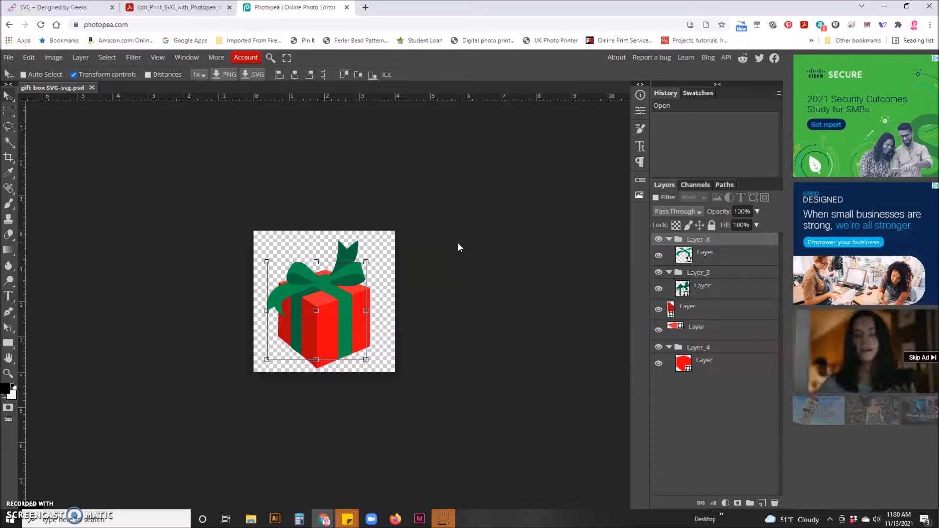
Set the canvas size to 8.5 inches wide by 11 inches high
left_click(55, 61)
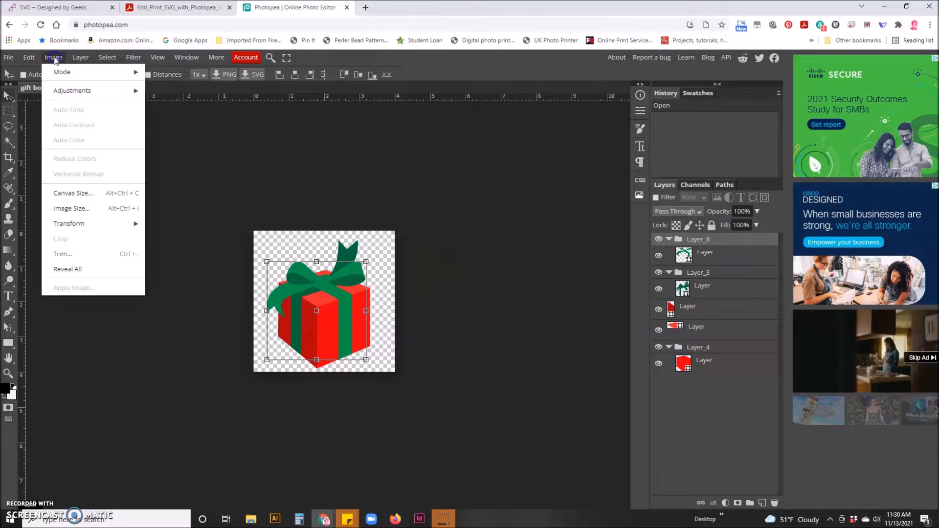
left_click(66, 192)
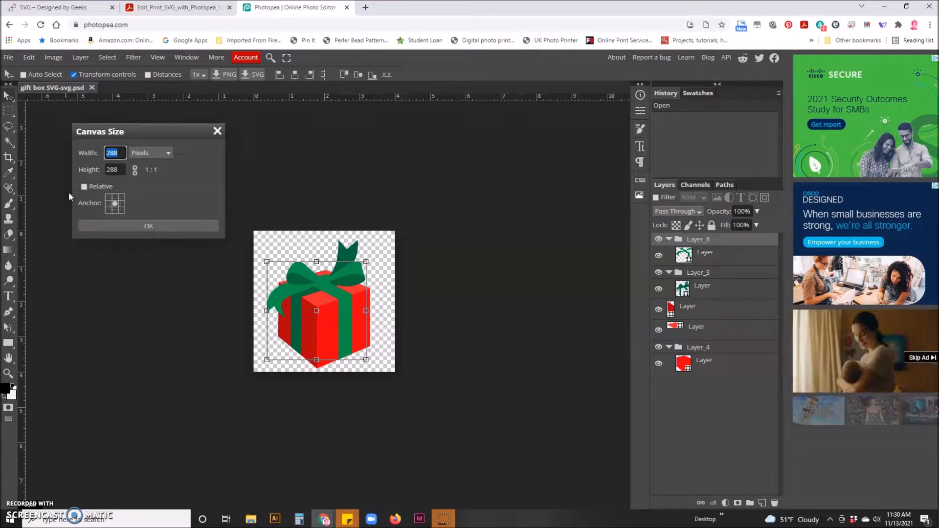
left_click(153, 155)
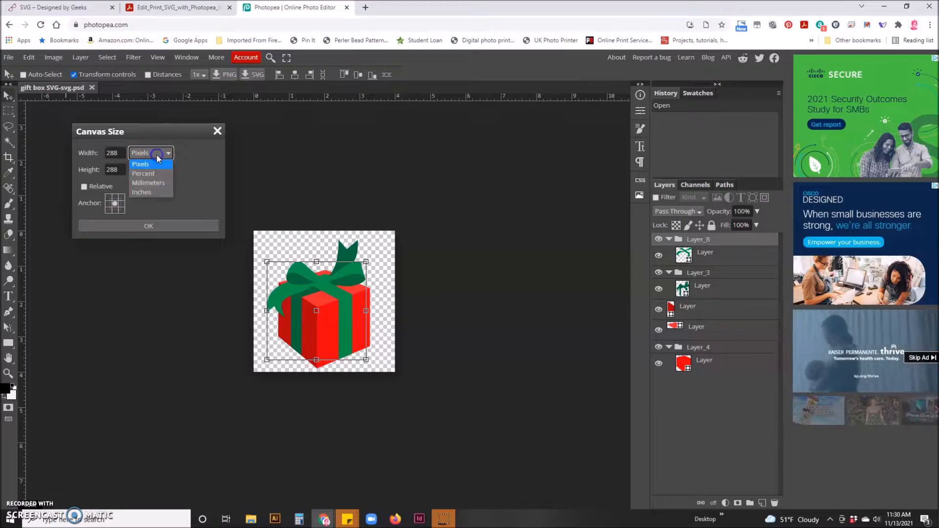
left_click(150, 193)
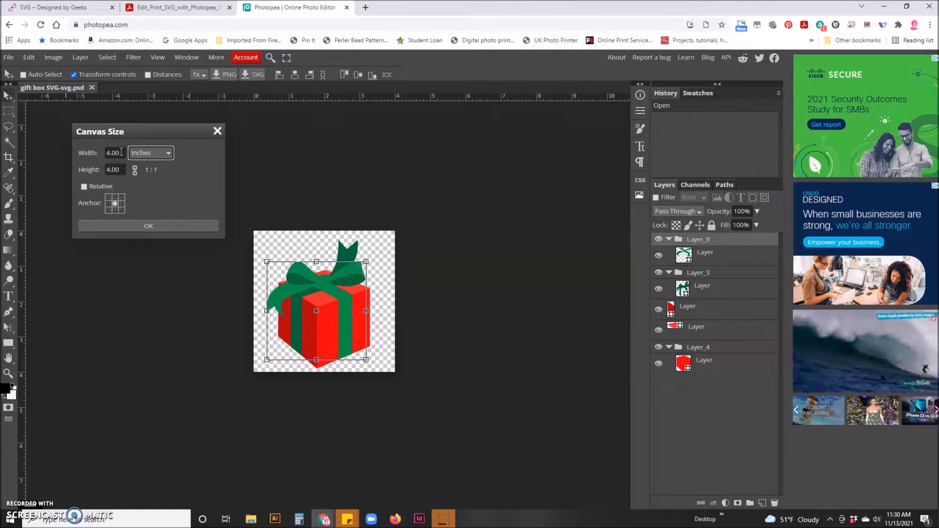
left_click_drag(120, 152, 105, 155)
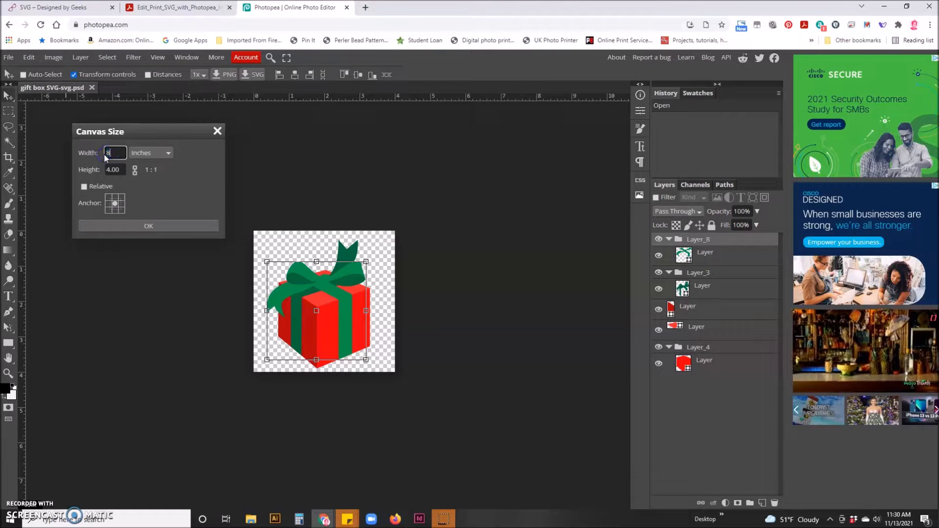
type("8.5")
left_click(115, 169)
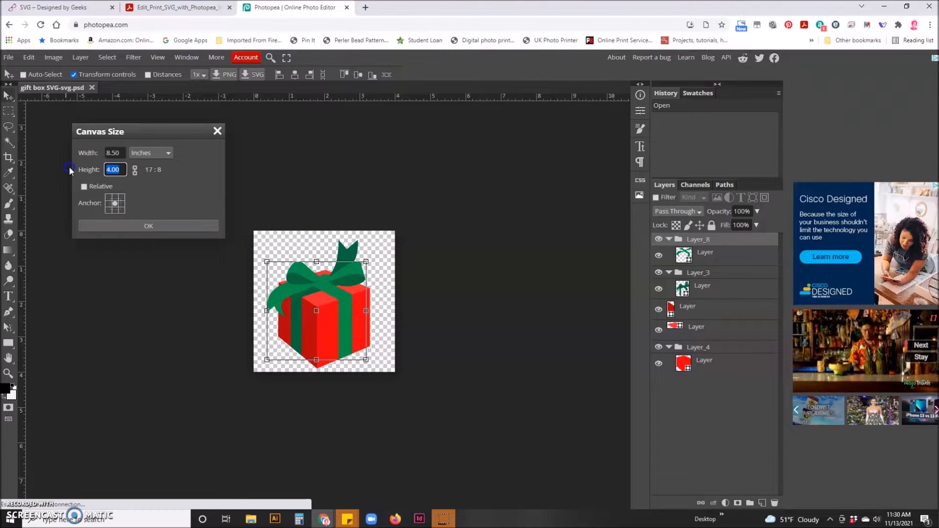
type("11")
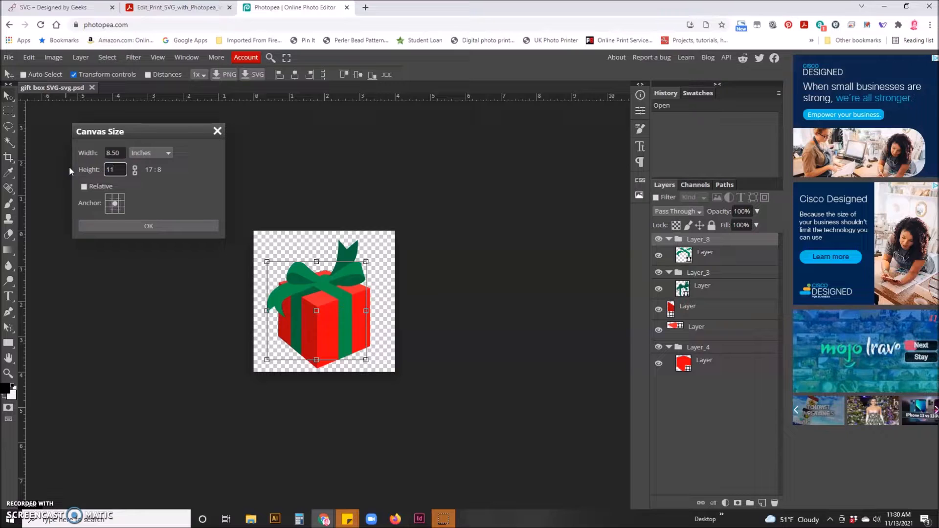
left_click(139, 228)
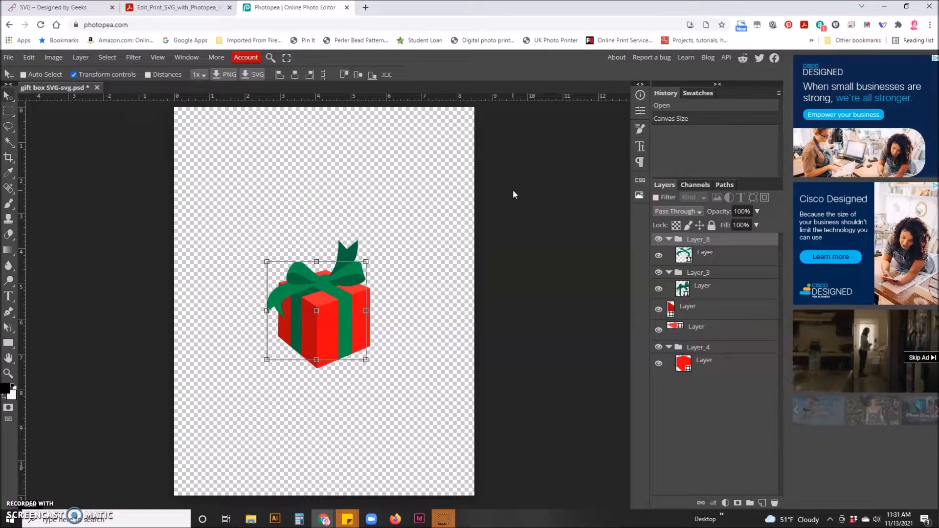
Set the image resolution to 300 DPI with Resample enabled
left_click(53, 57)
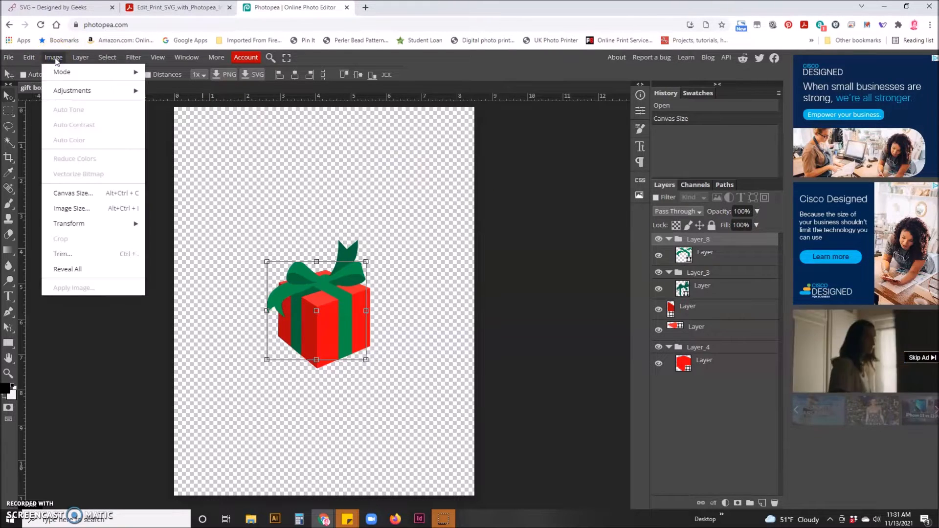
left_click(69, 209)
left_click(84, 201)
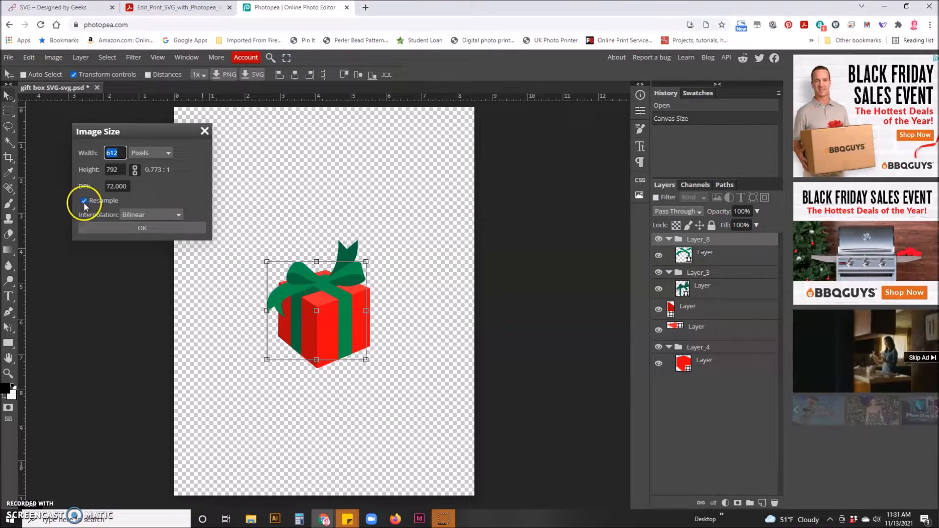
left_click(106, 186)
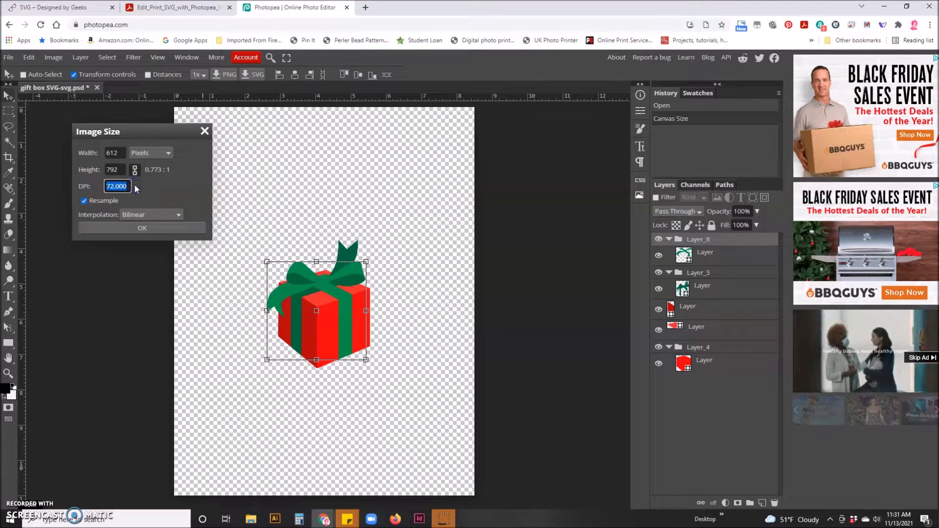
type("300")
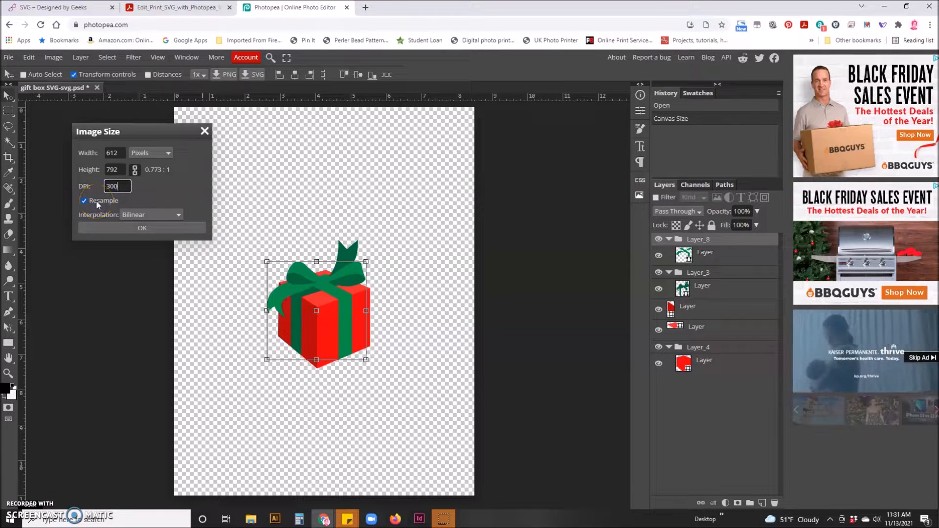
left_click(142, 228)
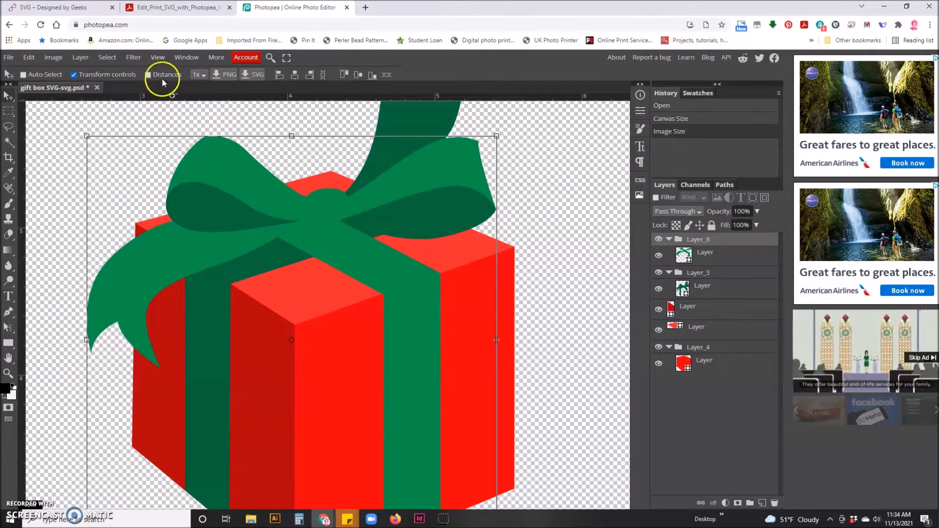
Hide the canvas rulers and show them again
left_click(158, 57)
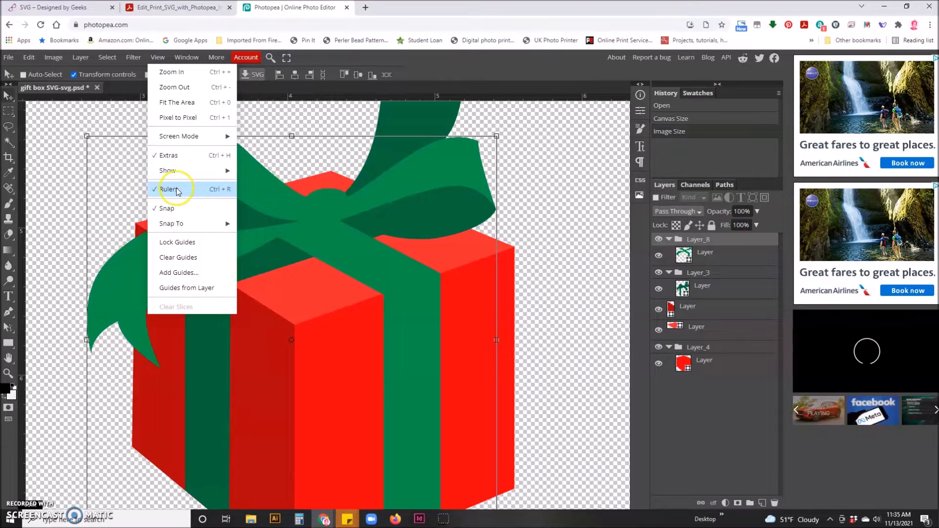
left_click(193, 193)
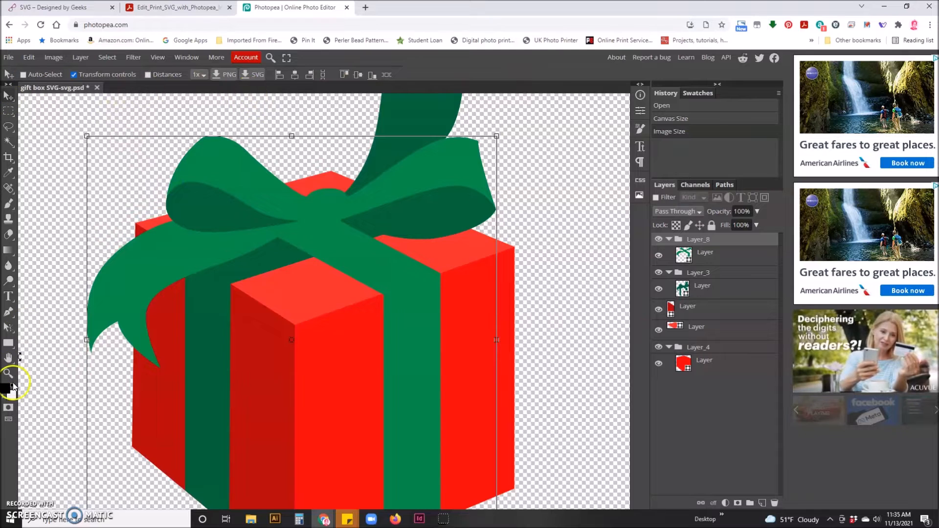
left_click(155, 58)
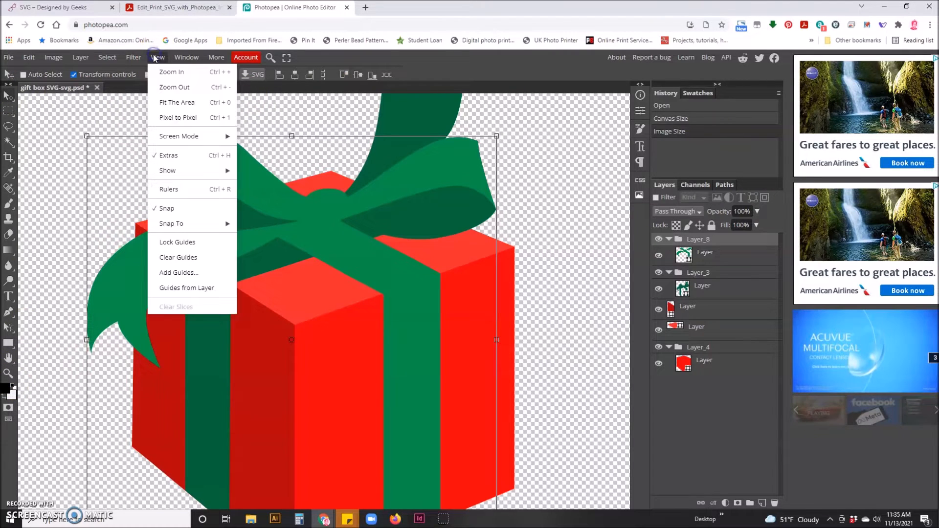
left_click(196, 189)
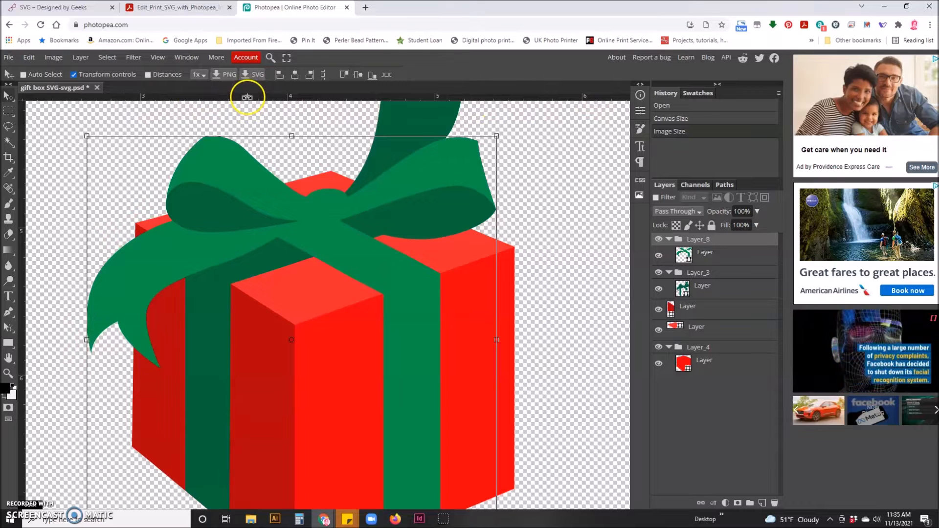
Switch the ruler units to centimeters and back to inches
key("ctrl+t")
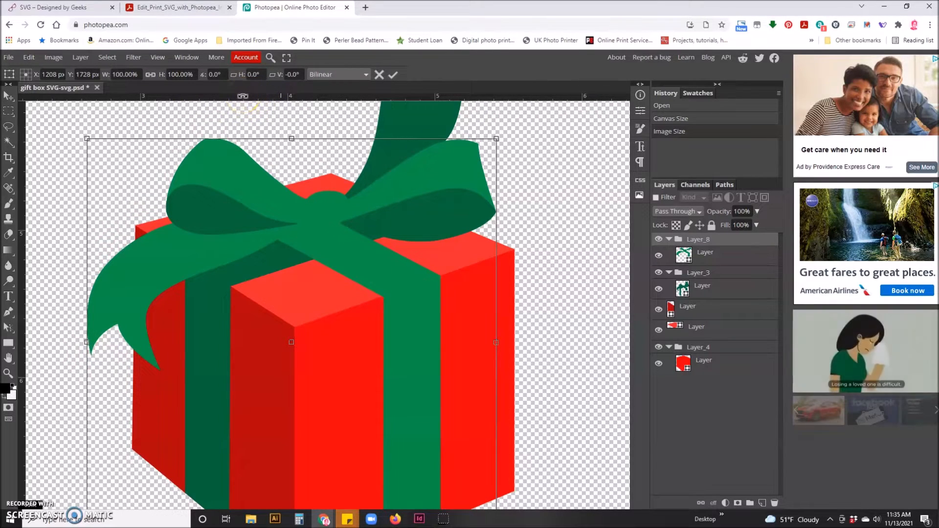
right_click(243, 96)
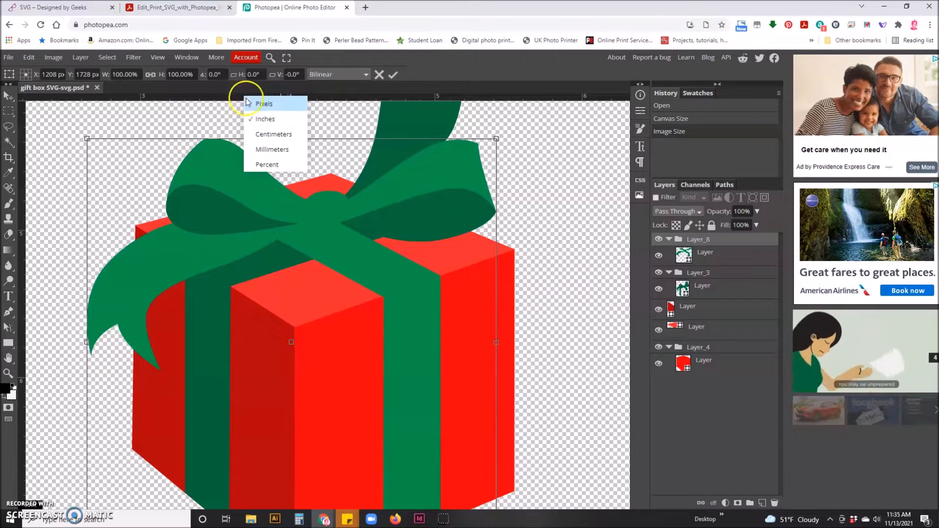
left_click(261, 134)
left_click(253, 96)
right_click(253, 97)
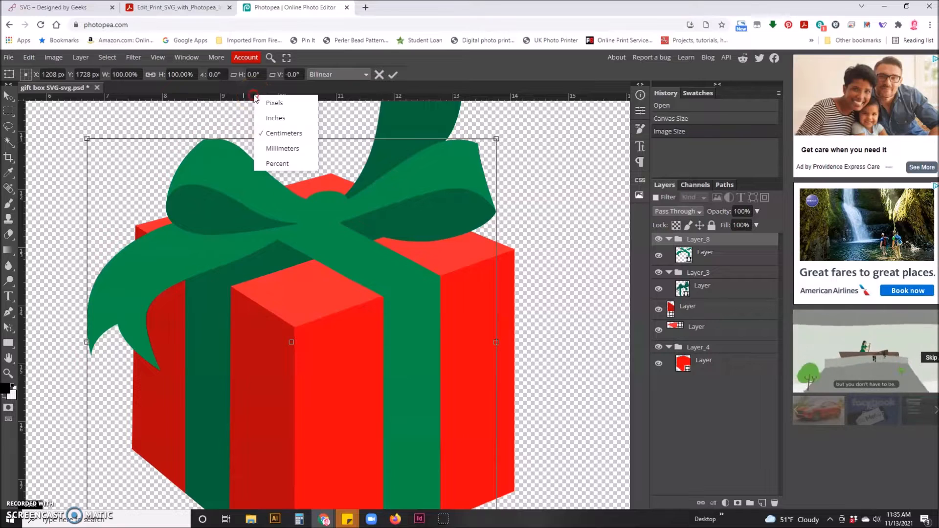
left_click(270, 118)
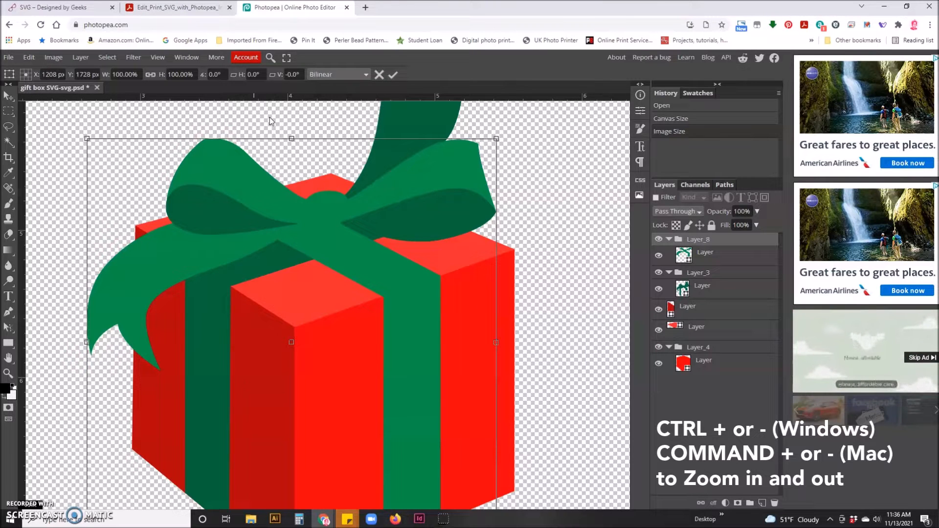
Adjust the zoom until the whole gift box fits in view
key("ctrl+plus")
key("ctrl+plus")
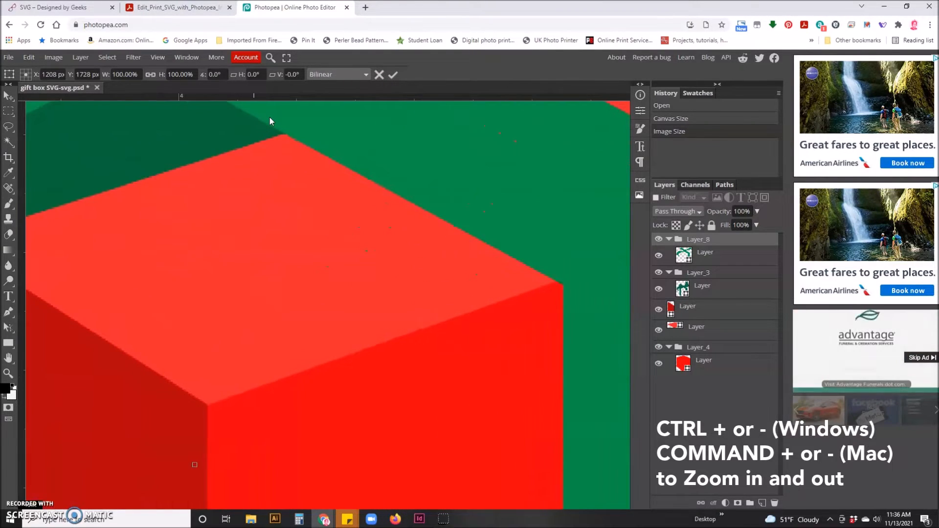
key("ctrl+minus")
key("ctrl+minus")
key("ctrl+minus")
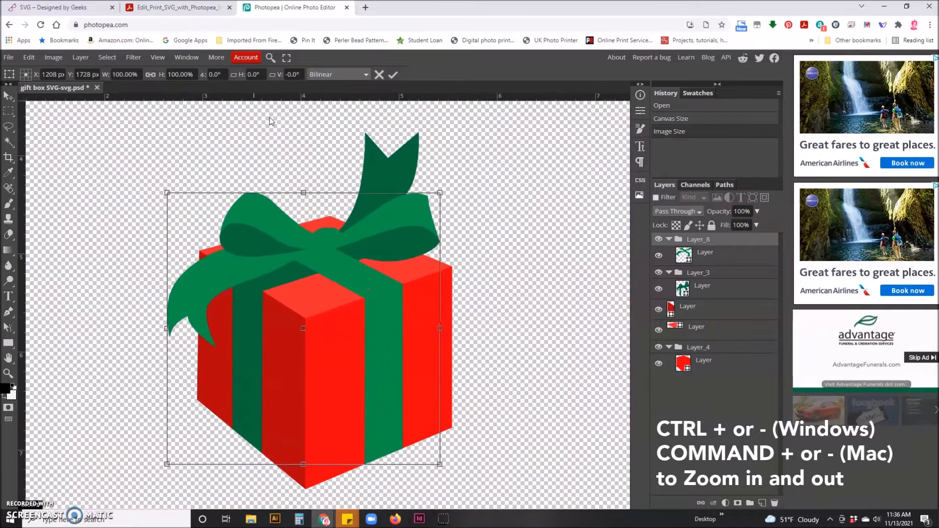
Examine which part of the gift box each layer holds by selecting the shape layers one after another
key("ctrl+minus")
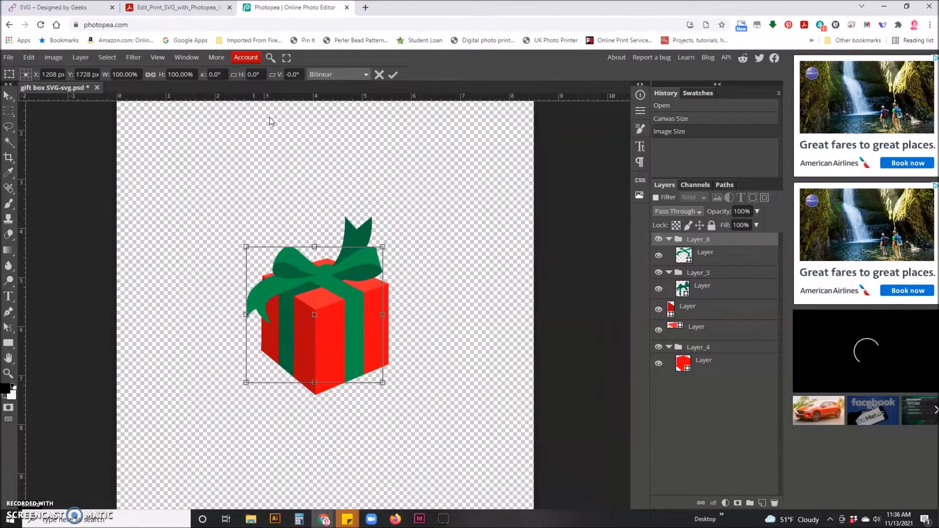
key("ctrl+minus")
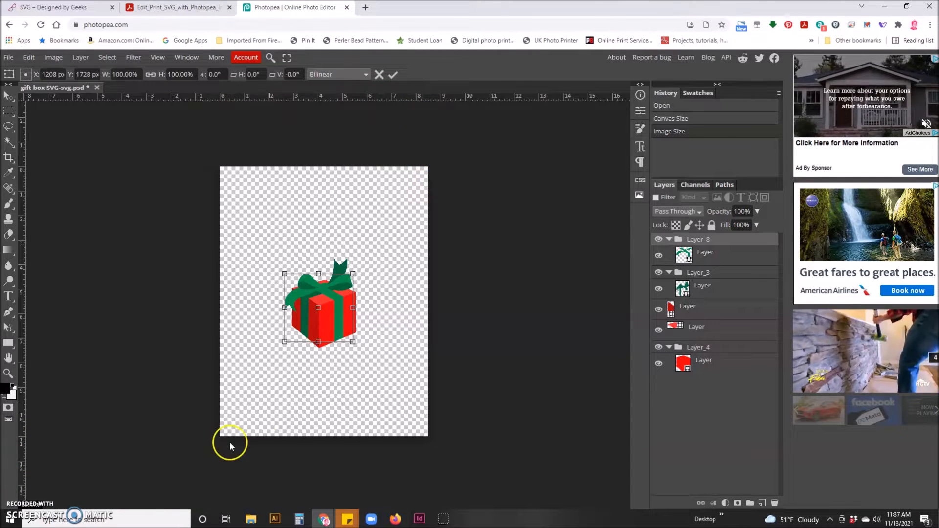
key("ctrl+plus")
key("ctrl+plus")
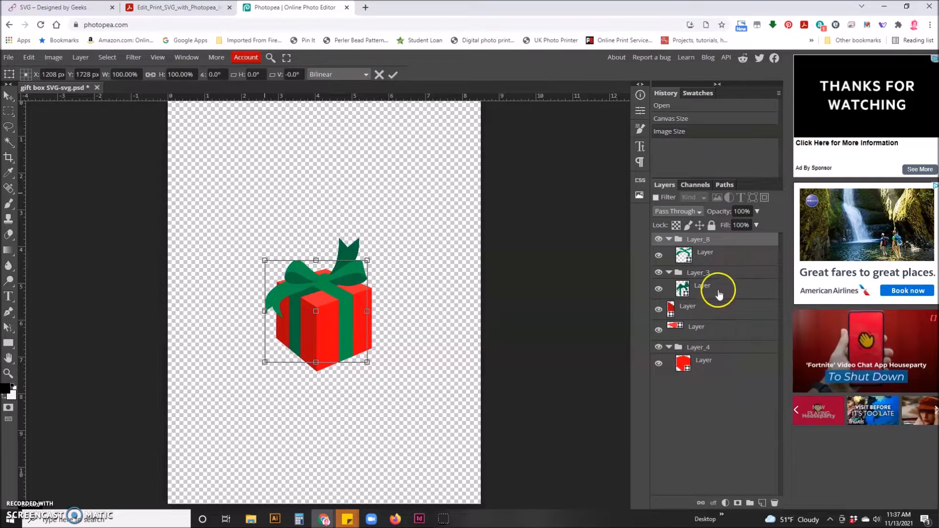
left_click(683, 362)
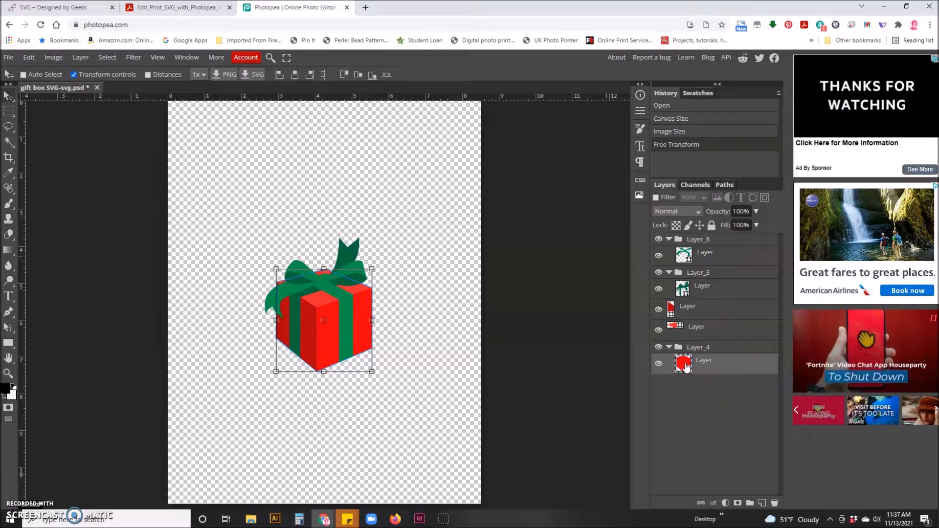
left_click(679, 331)
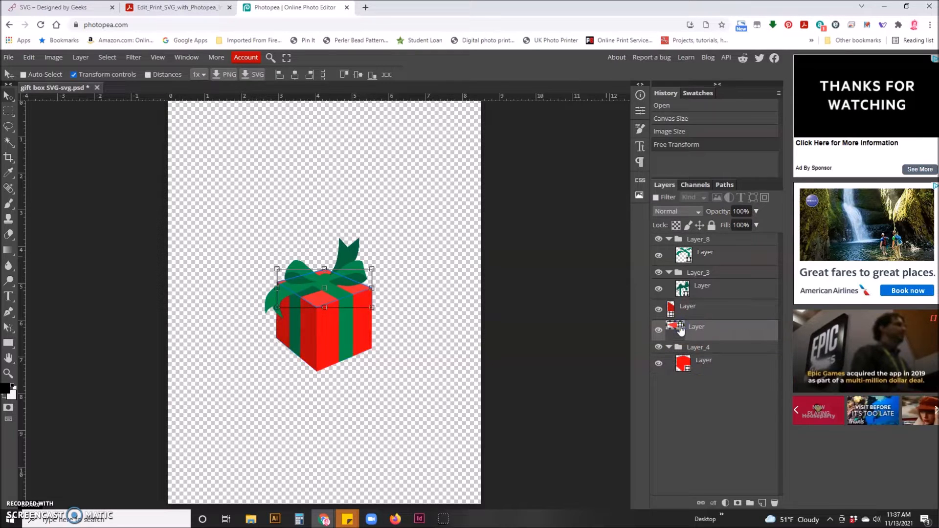
left_click(683, 308)
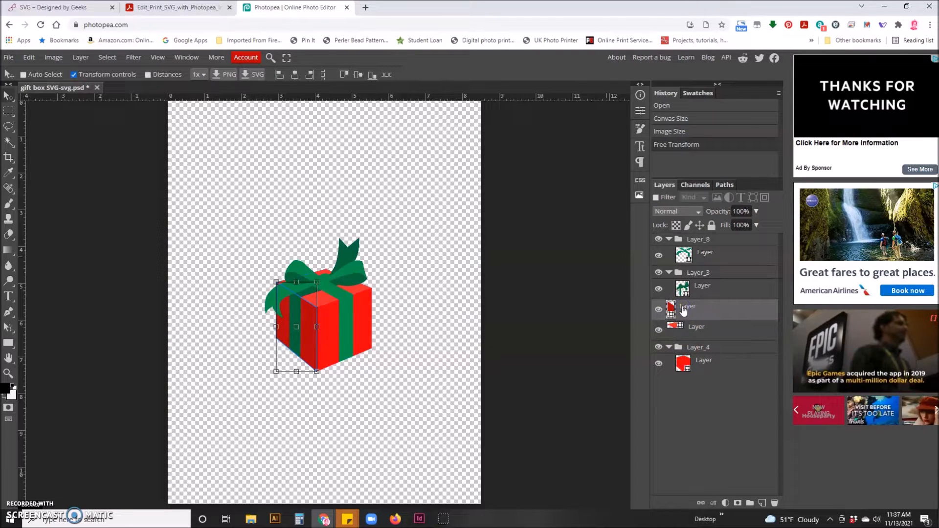
left_click(694, 287)
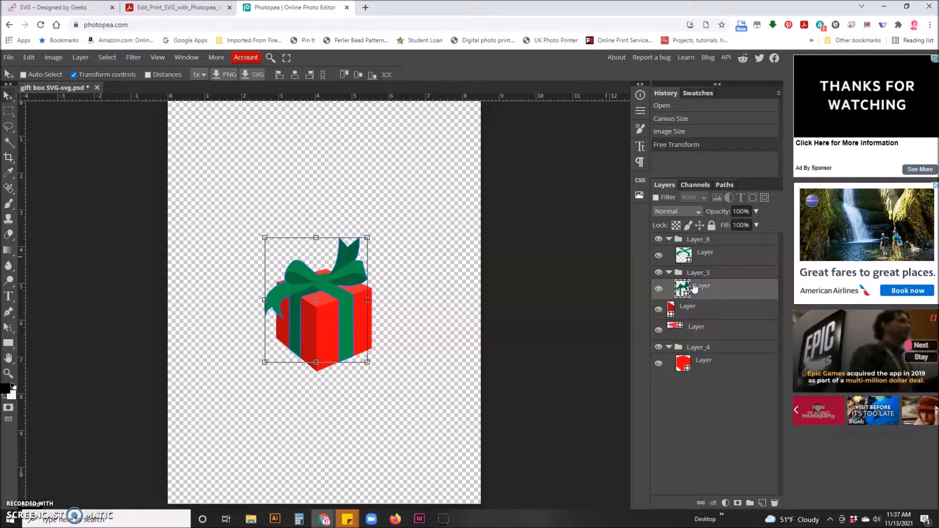
left_click(691, 255)
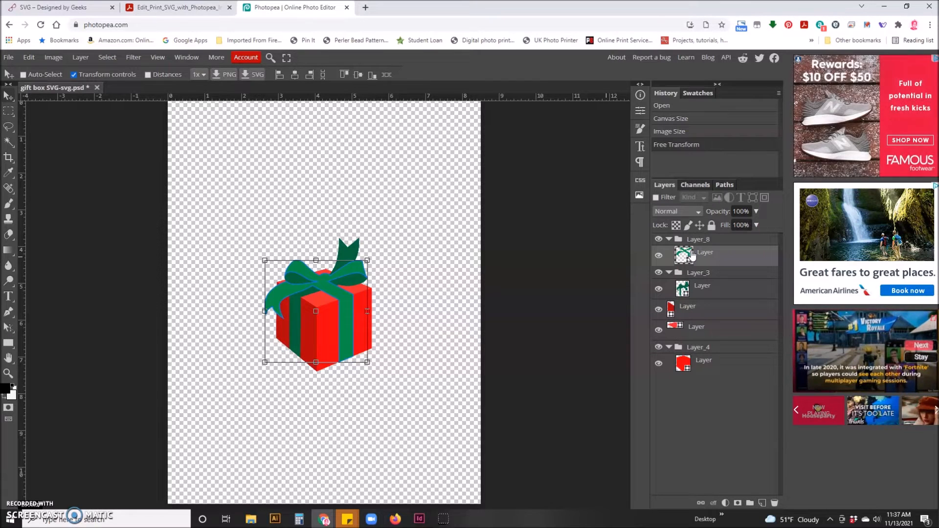
left_click(702, 289)
left_click(702, 312)
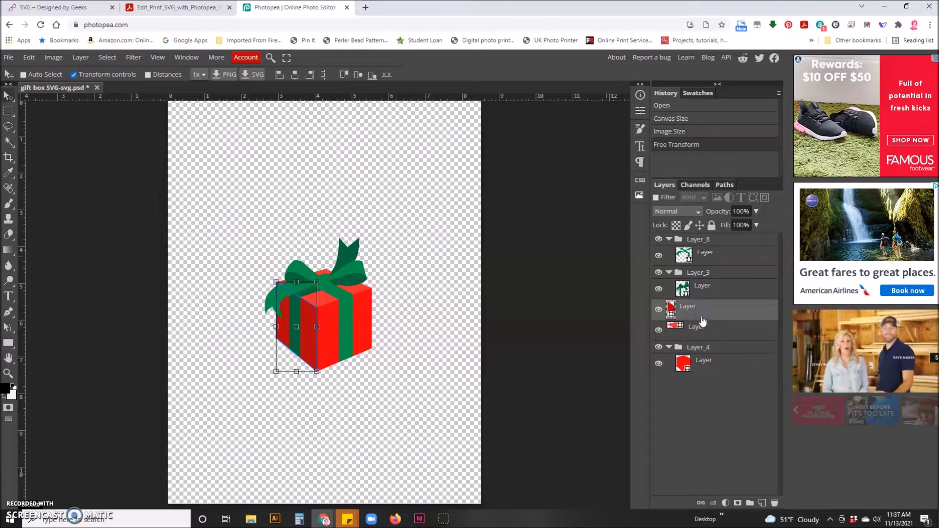
left_click(702, 332)
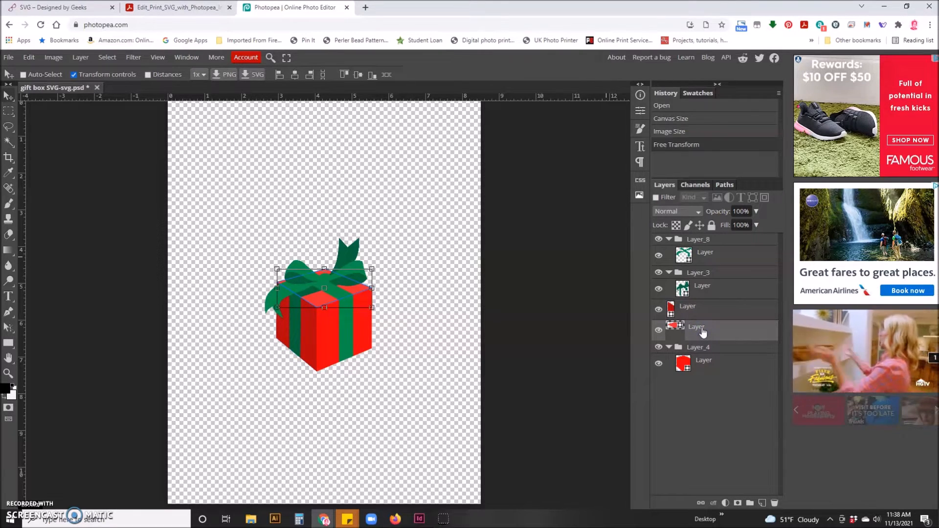
Select the ribbon shape in Layer_8 and the red box shape in Layer_4 together, without the layers between them
left_click(705, 257)
left_click(704, 363)
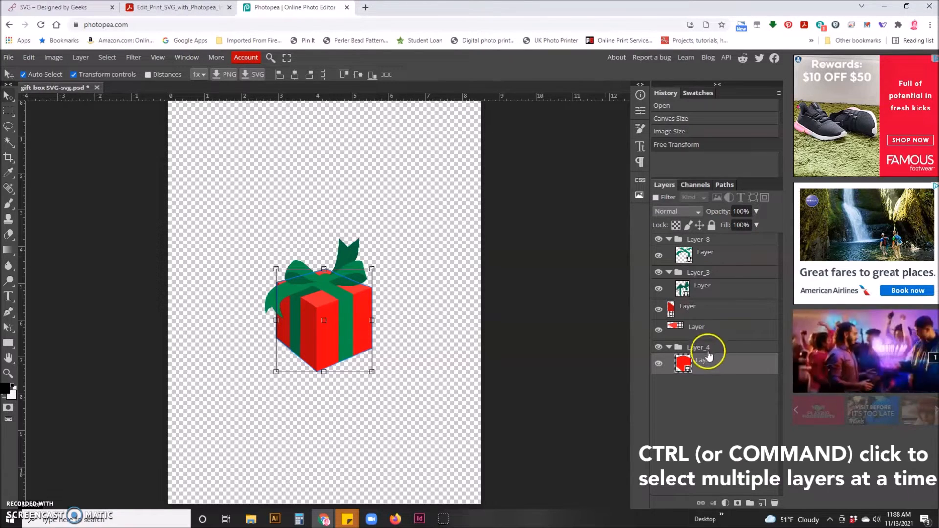
left_click(714, 255, "ctrl")
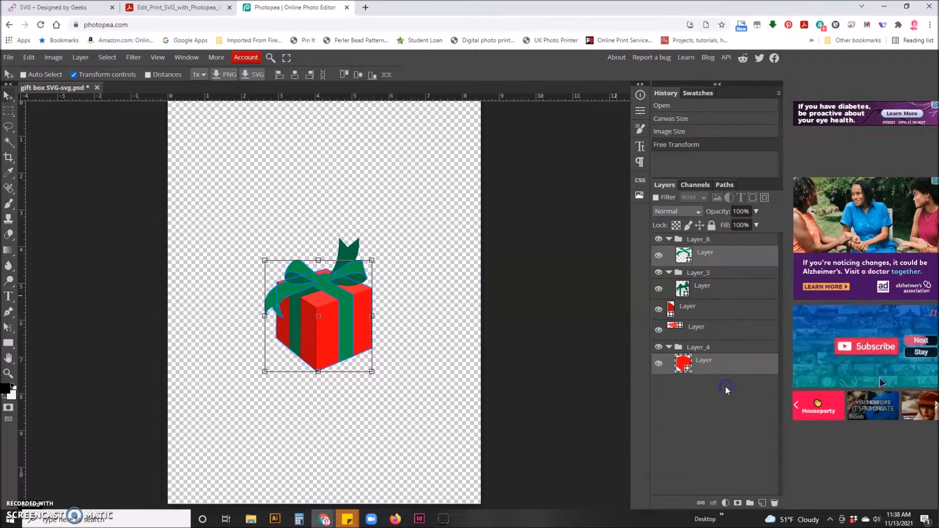
Select the whole range of layers from the ribbon shape in Layer_8 through the box shape in Layer_4
left_click(727, 259)
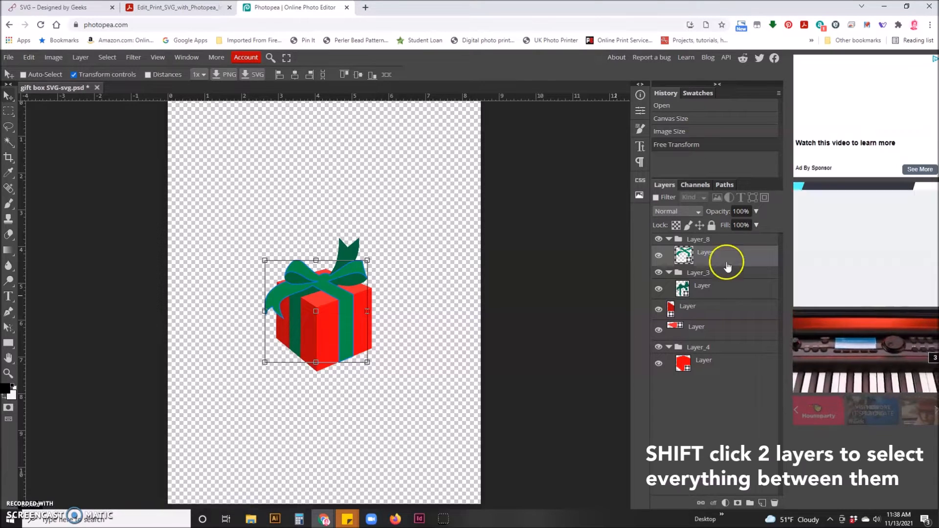
left_click(722, 371, "shift")
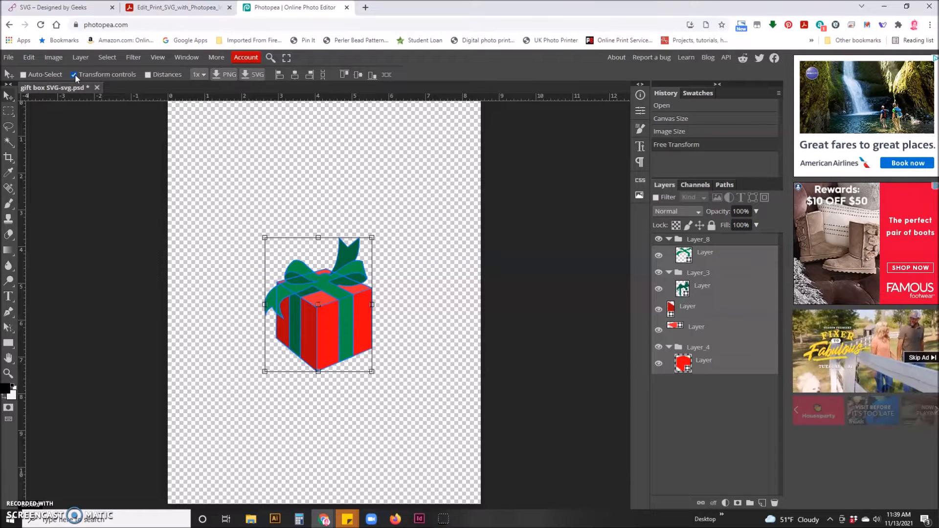
left_click(733, 261)
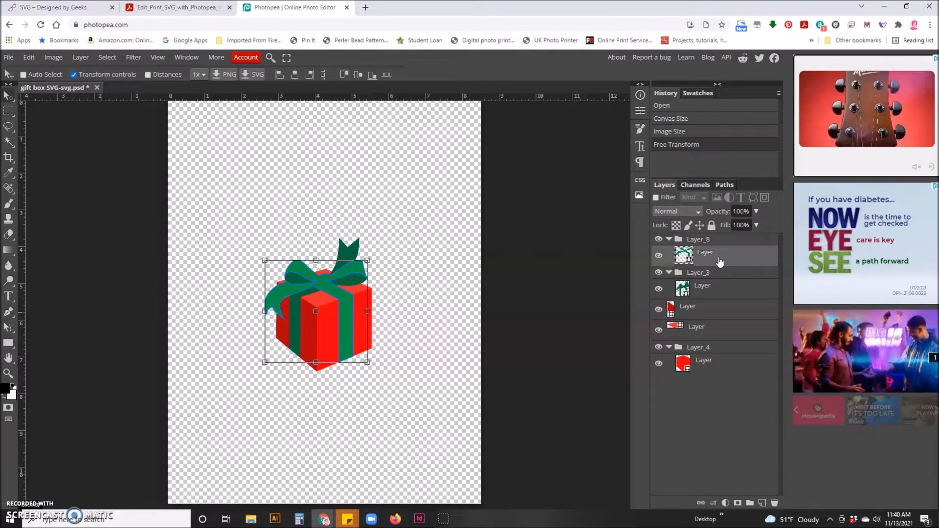
left_click(718, 371, "shift")
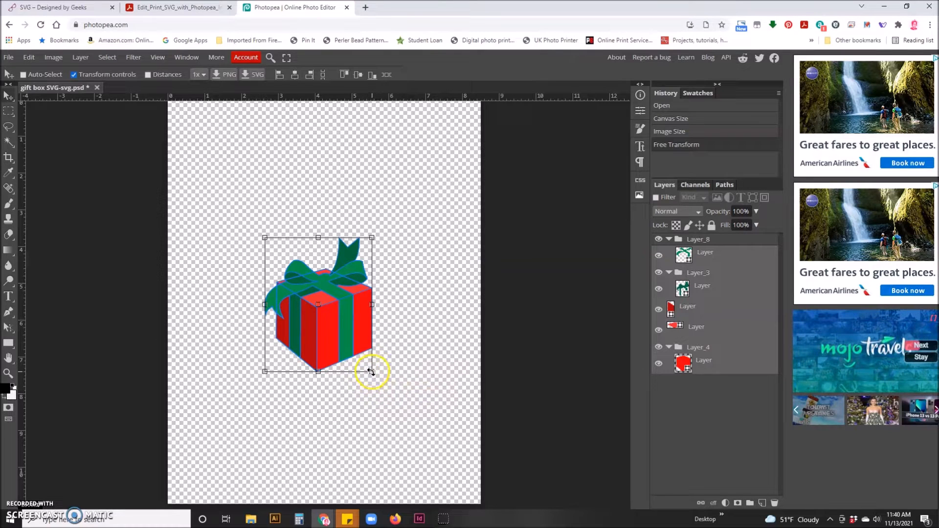
Try resizing the whole gift box larger, smaller and out of proportion, ending at about 77% width and 69% height
left_click_drag(371, 372, 400, 407)
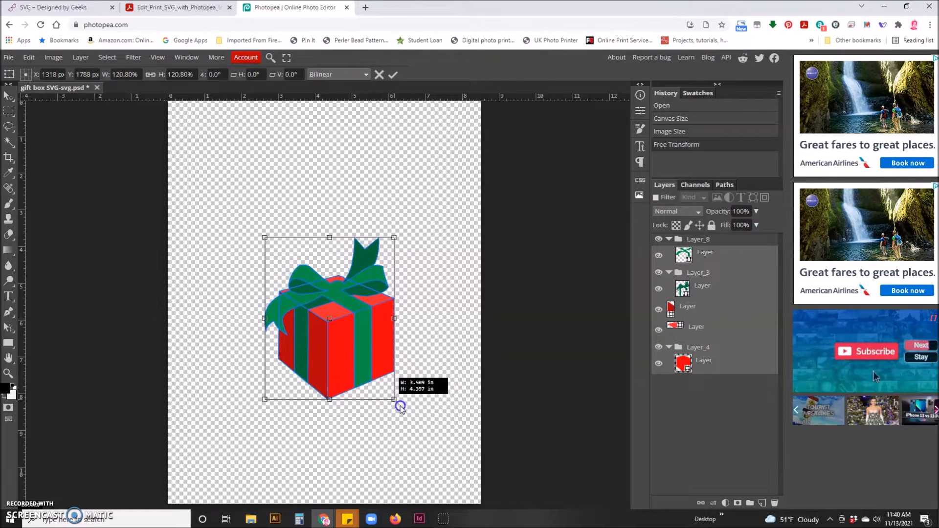
left_click_drag(425, 438, 347, 358)
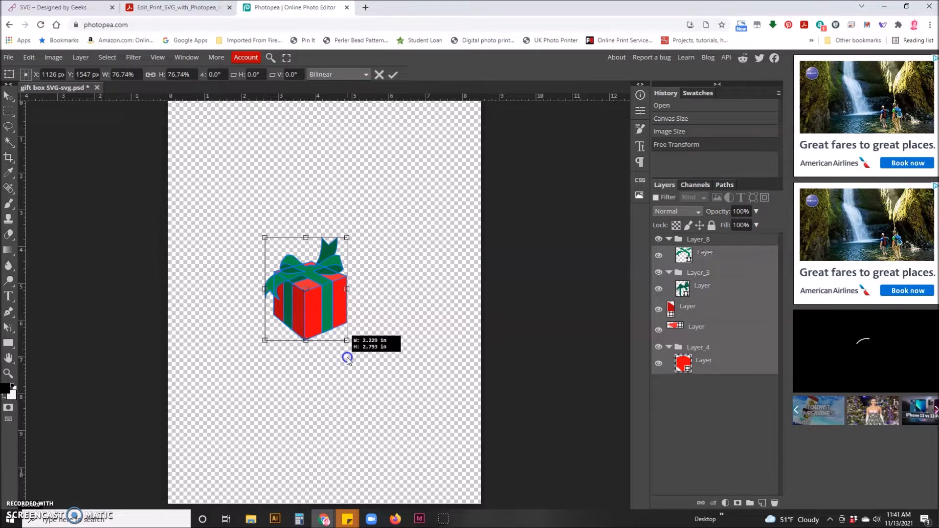
left_click_drag(347, 358, 347, 330)
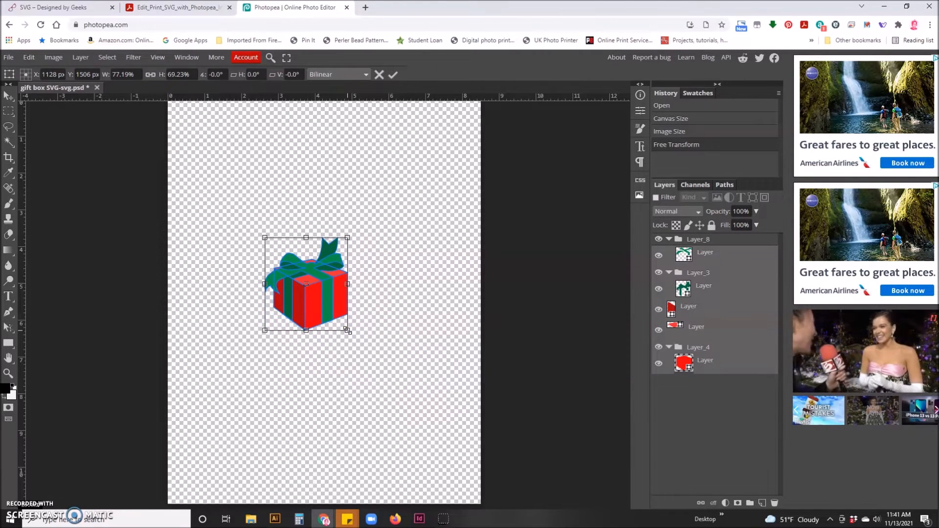
key("Return")
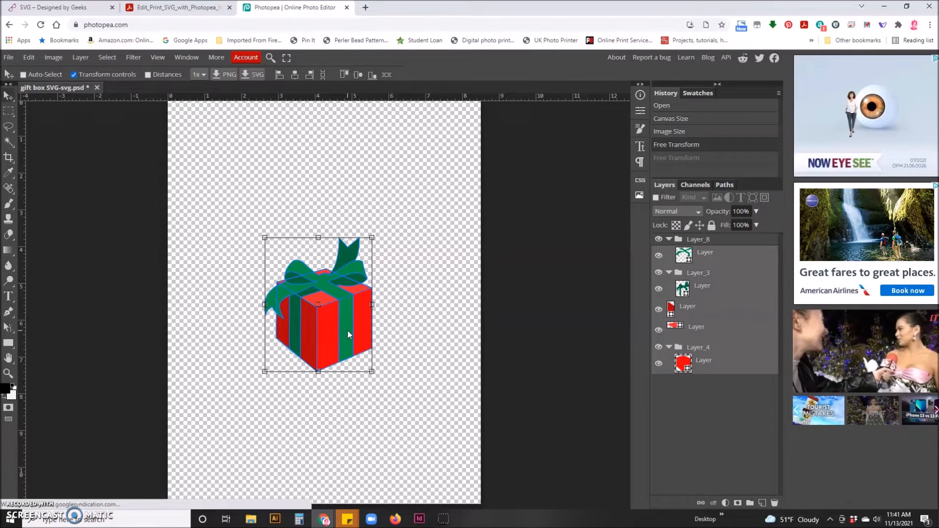
left_click(348, 337)
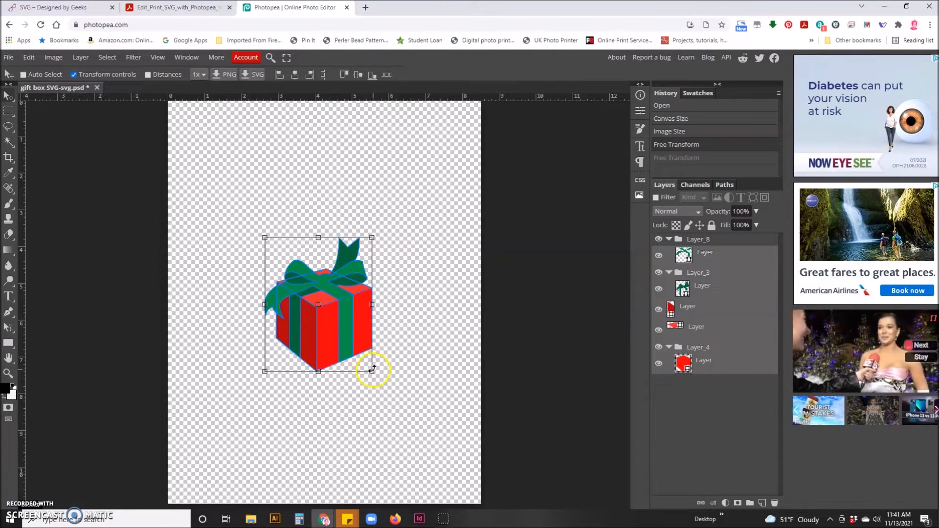
Scale the whole gift box up proportionally to about 205% so it fills most of the page within the margins
left_click_drag(371, 372, 428, 438)
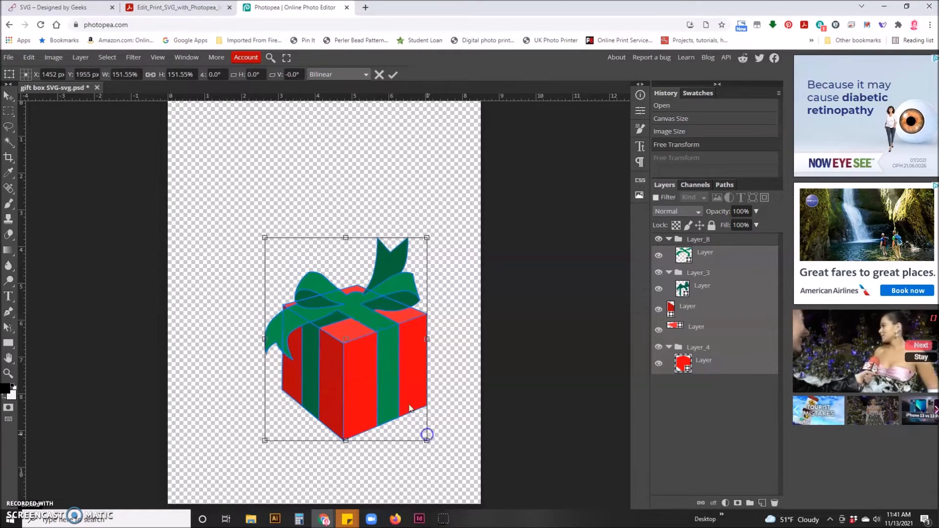
left_click_drag(265, 237, 210, 180)
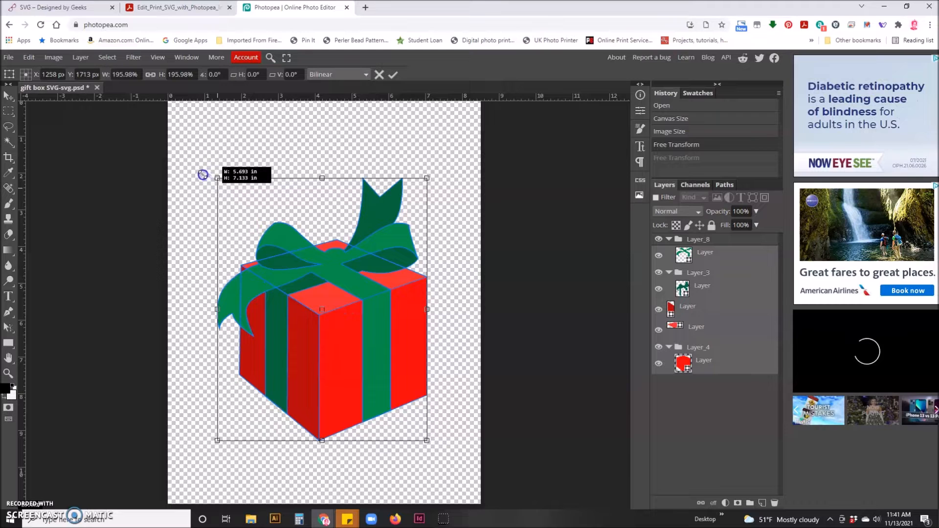
mouse_move(202, 173)
left_mouse_down()
mouse_move(195, 164)
mouse_move(208, 180)
left_mouse_up()
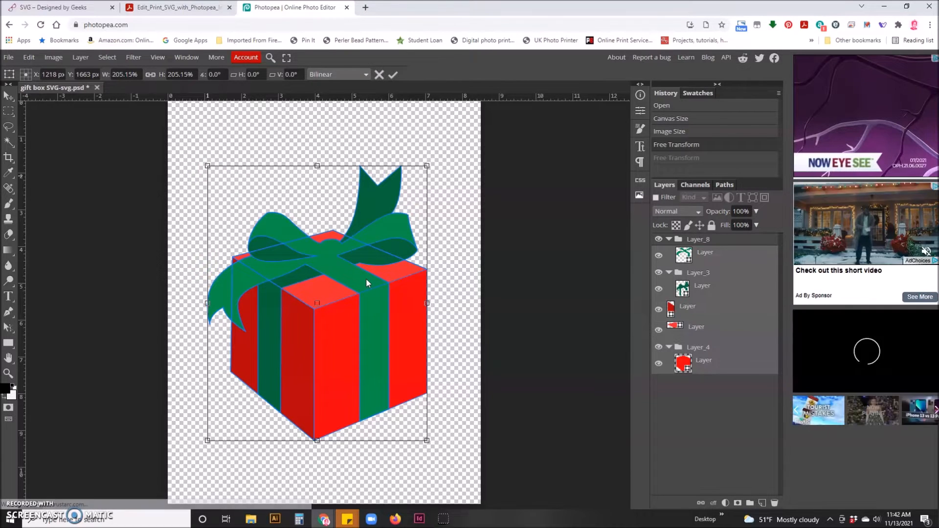
key("Return")
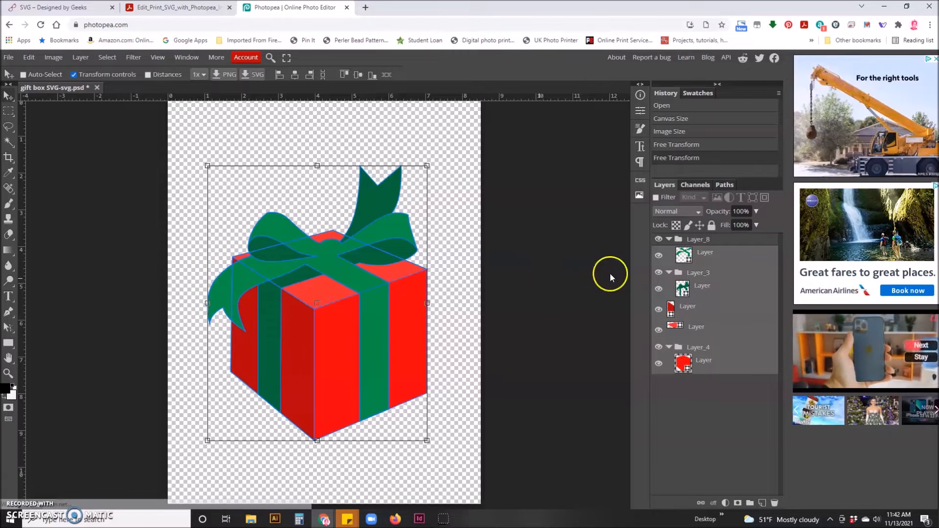
Recolor the bow and ribbon shape in Layer_8 to bright magenta, hex cf11b1
left_click(733, 262)
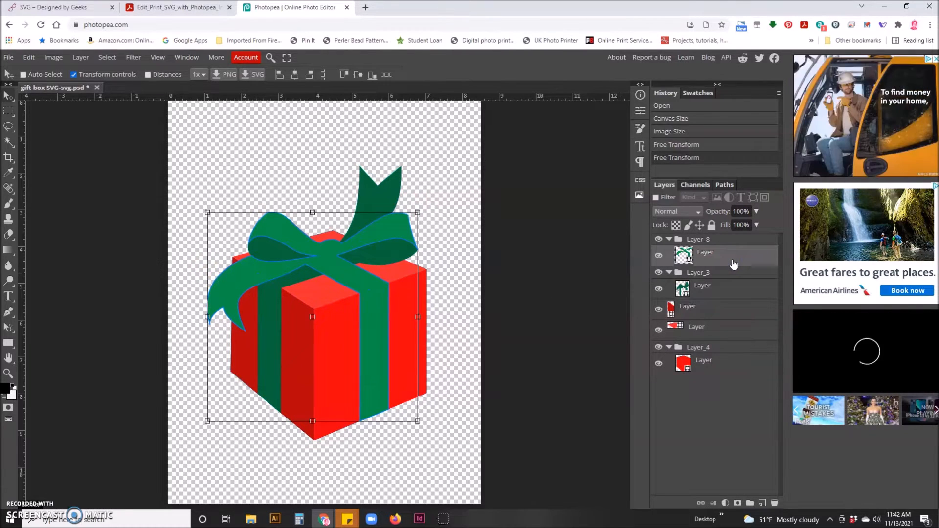
left_click_drag(713, 255, 678, 259)
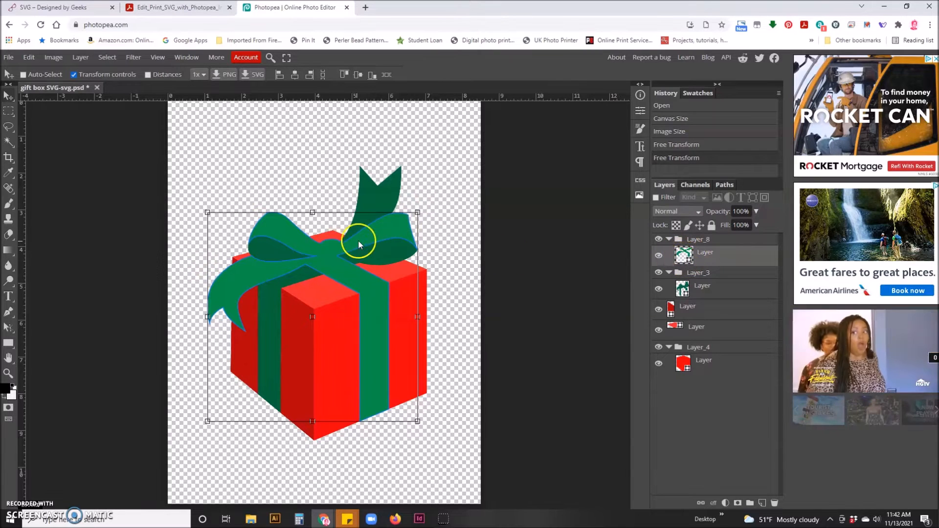
double_click(683, 258)
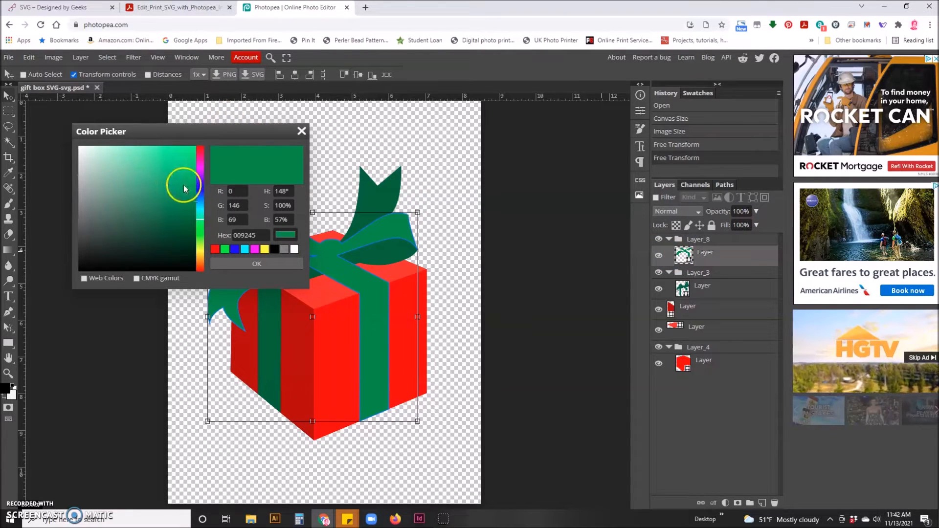
left_click_drag(200, 205, 204, 168)
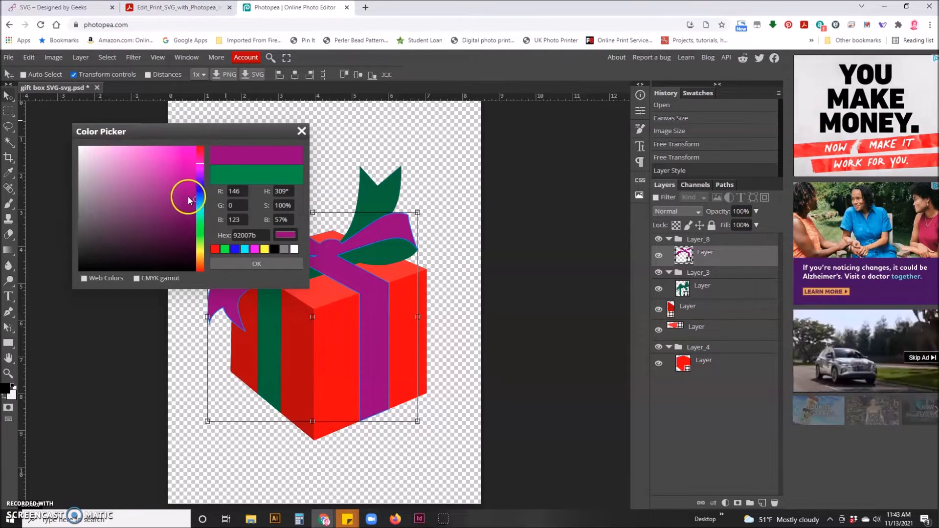
left_click(112, 162)
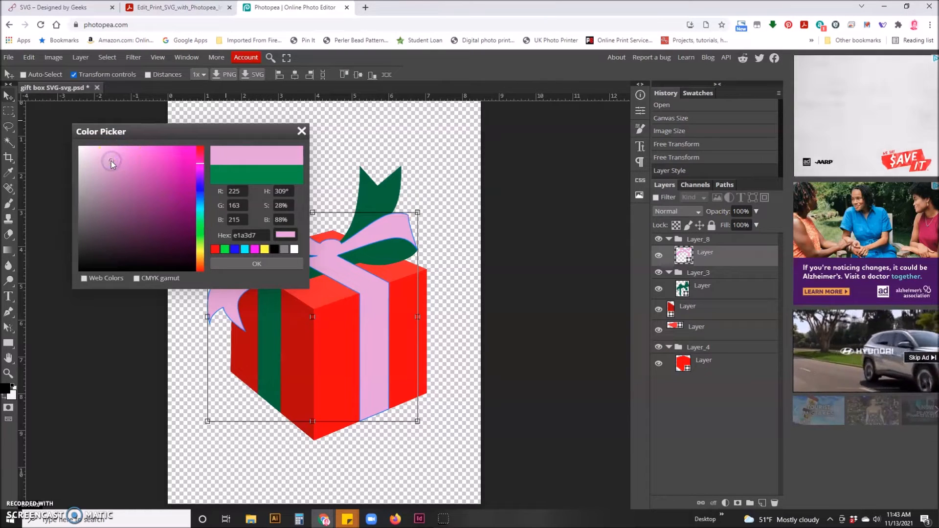
left_click_drag(112, 164, 115, 238)
left_click(167, 235)
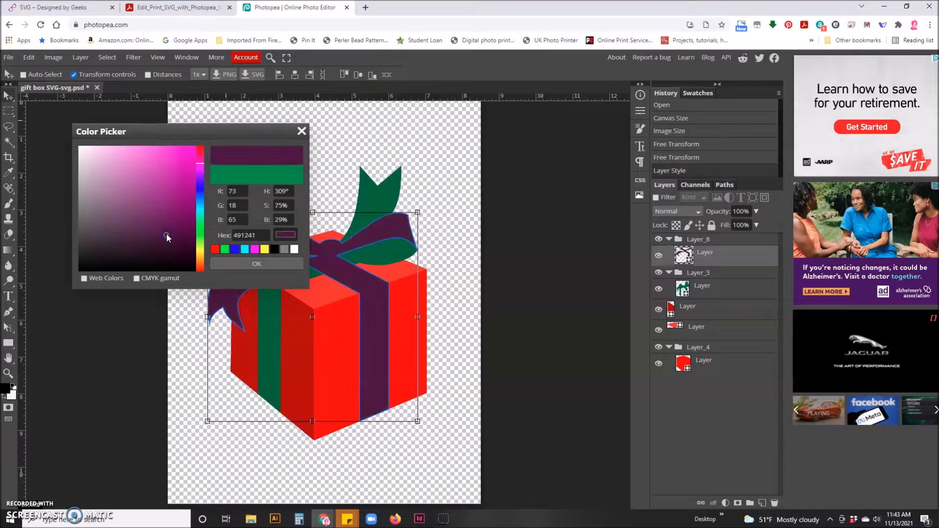
left_click(164, 196)
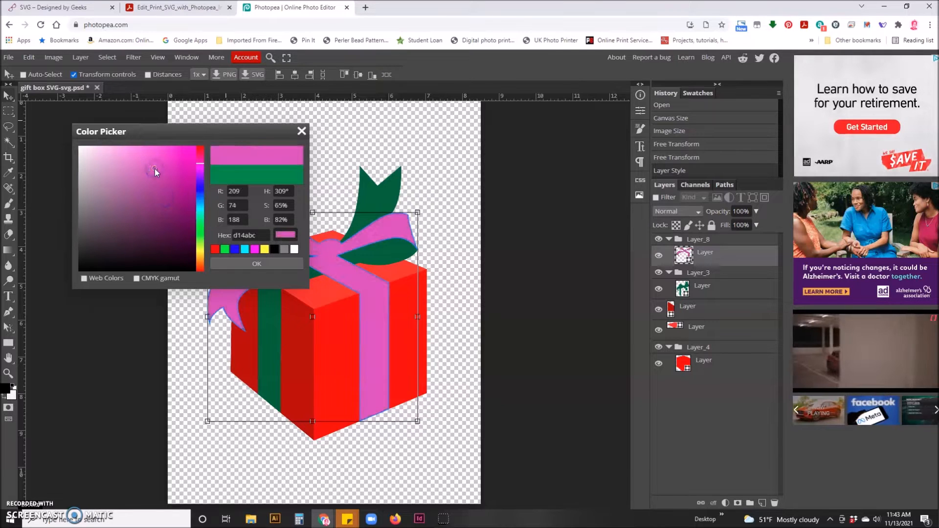
left_click_drag(180, 182, 187, 169)
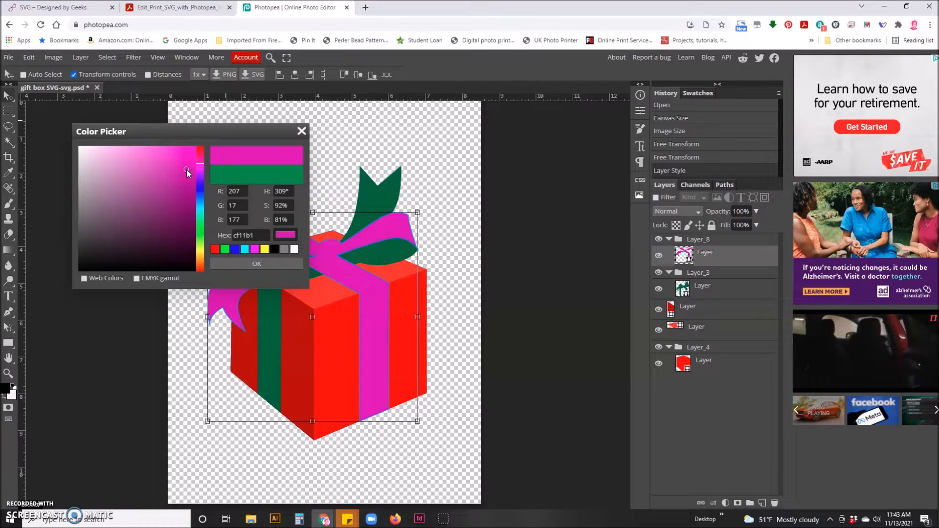
left_click(259, 265)
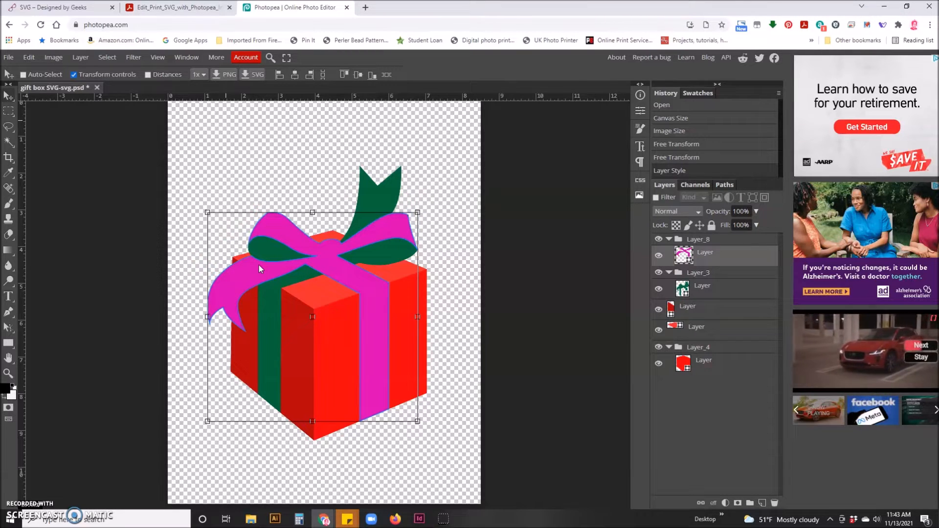
left_click(490, 297)
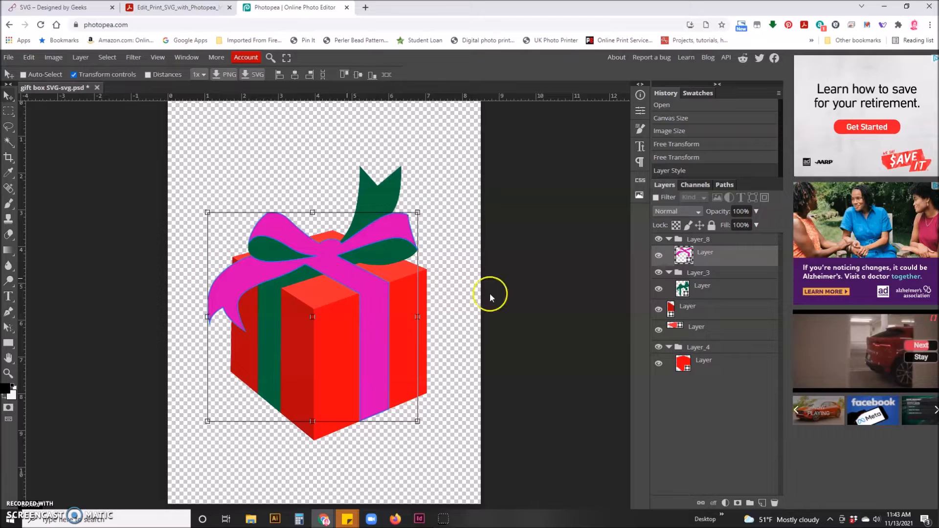
Recolor the back ribbon shape in Layer_3 to a darker shade of the bow's magenta, hex 8f127b
left_click(716, 293)
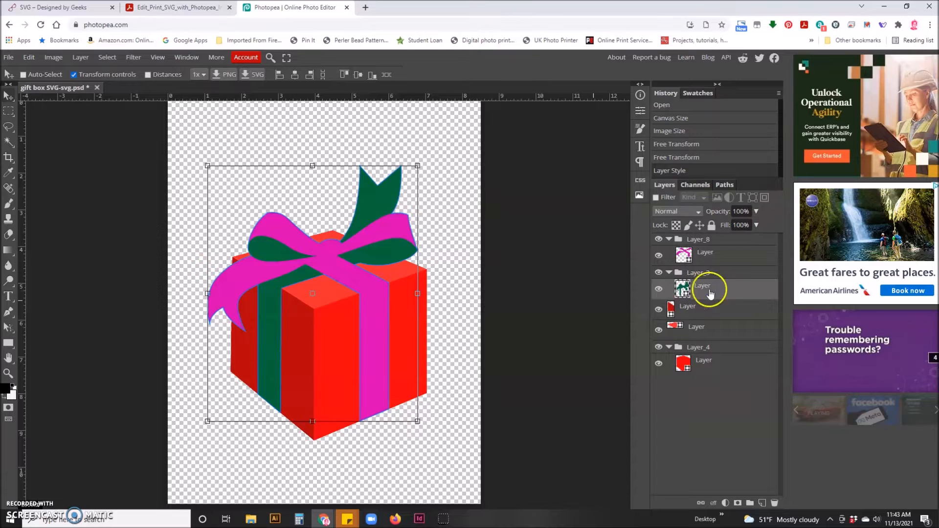
double_click(683, 289)
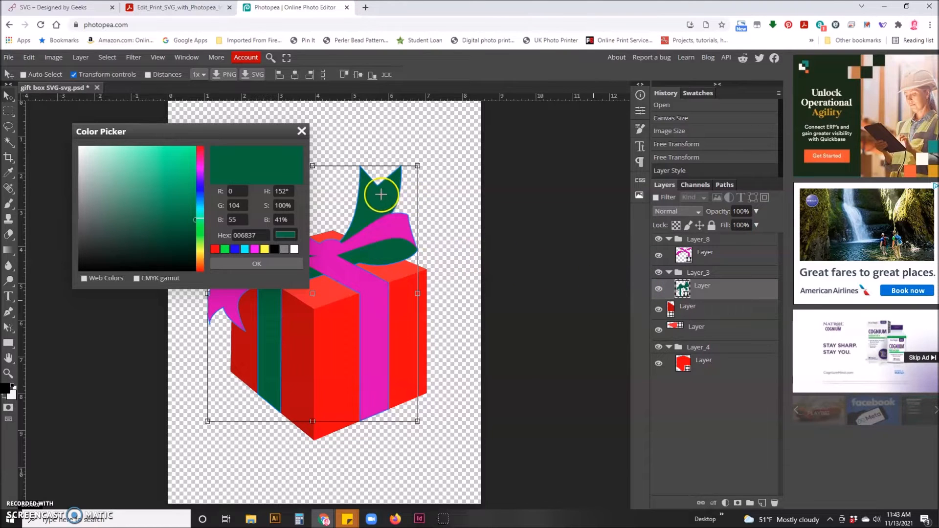
left_click(381, 230)
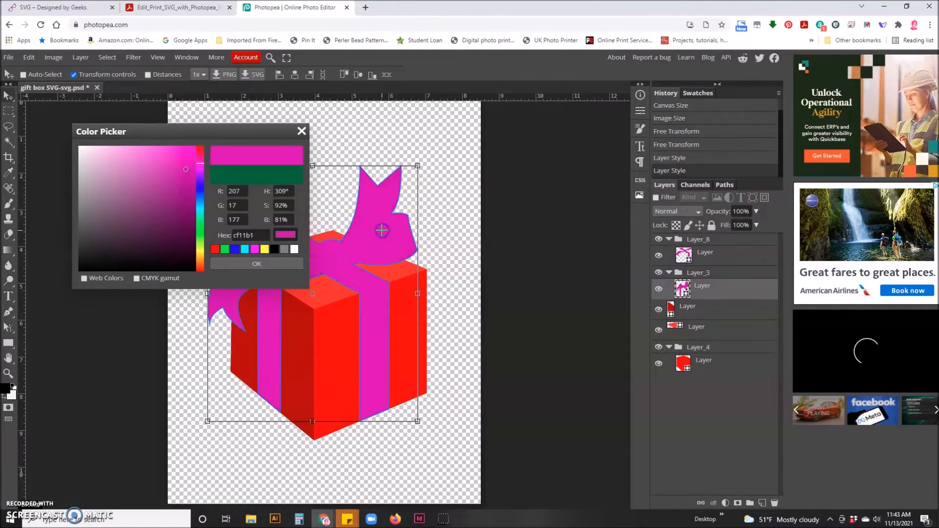
left_click(382, 227)
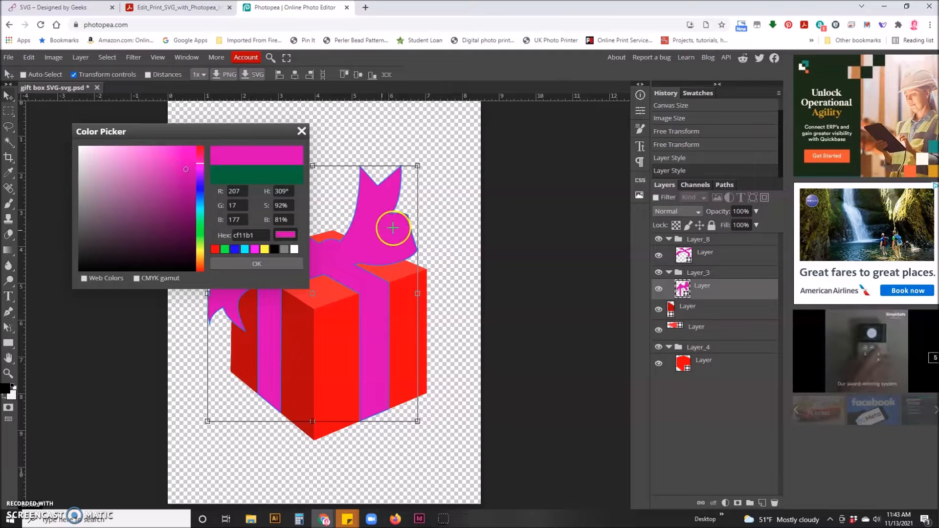
left_click_drag(176, 200, 181, 202)
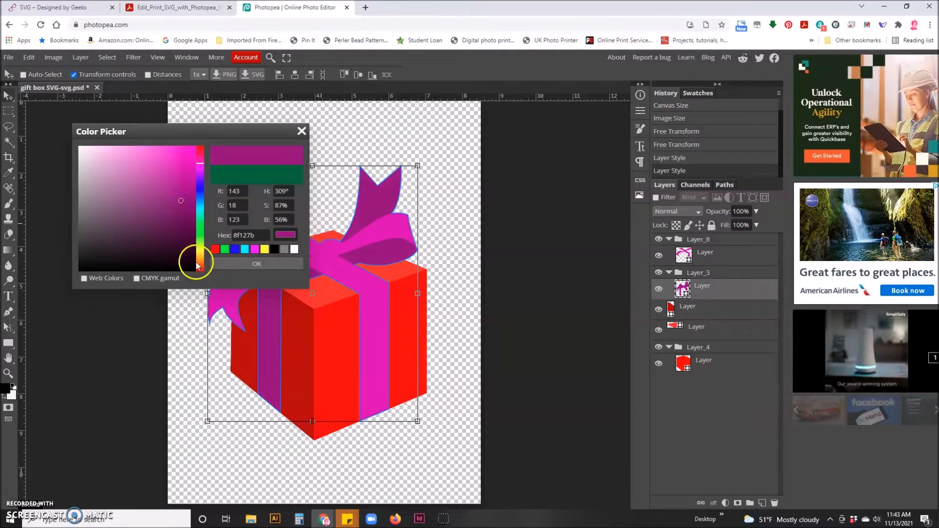
left_click(253, 265)
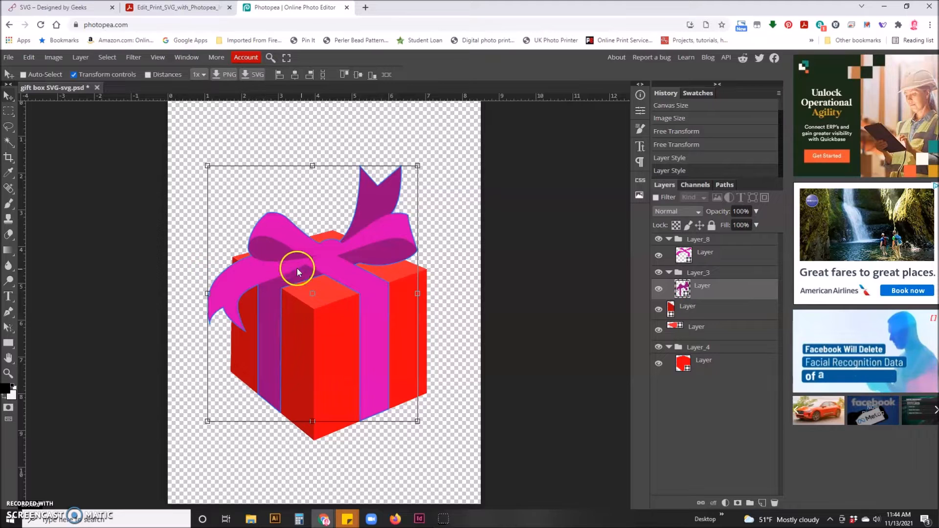
Recolor the main box shape in Layer_4 to teal, hex 0b9591
left_click(707, 362)
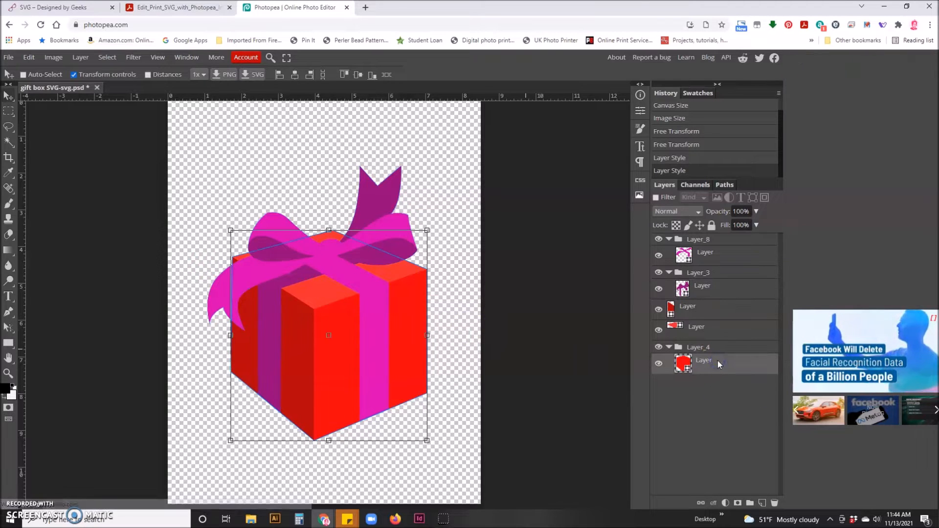
double_click(683, 364)
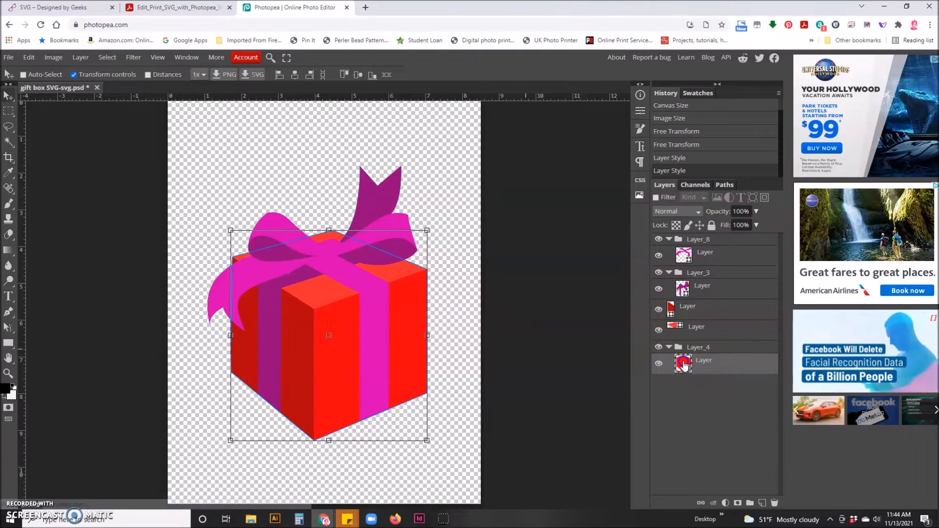
left_click(201, 211)
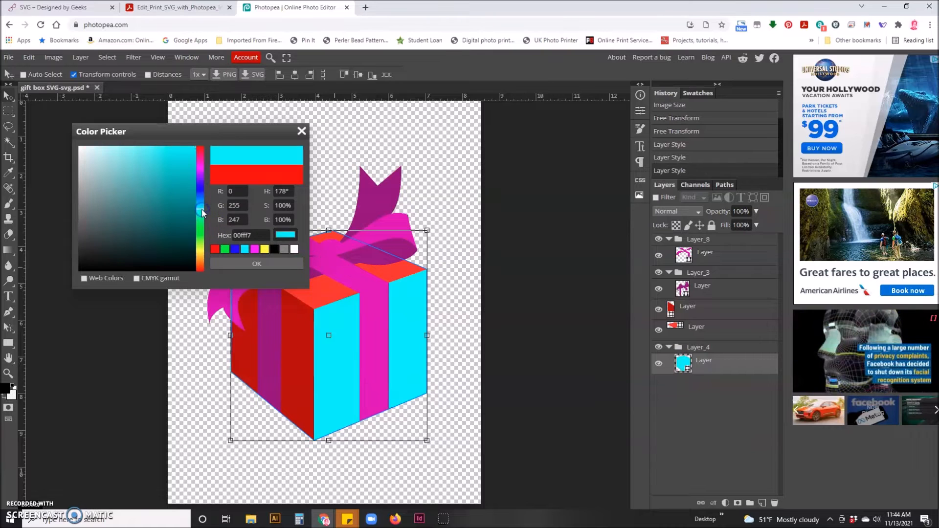
left_click(187, 199)
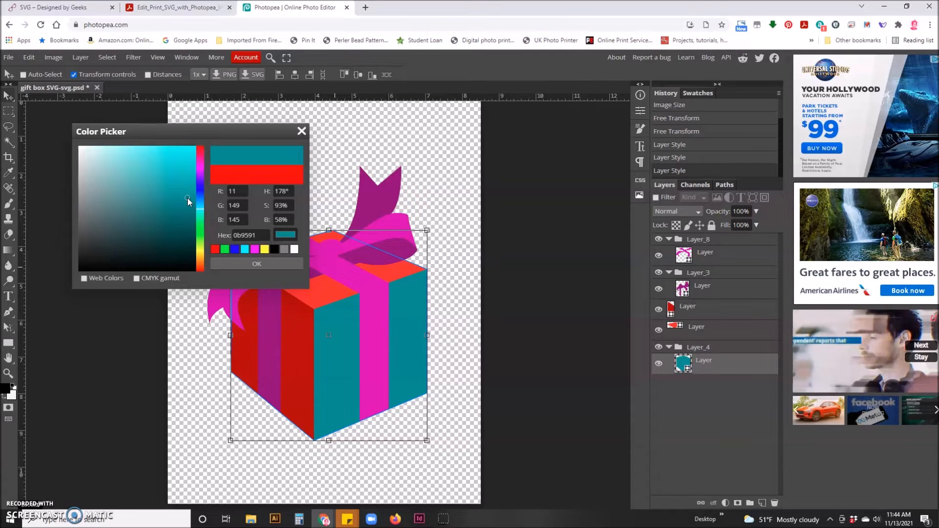
left_click(263, 264)
Recolor the shape forming the top of the box to a lighter teal based on the box color, hex 20b8b4
left_click(675, 326)
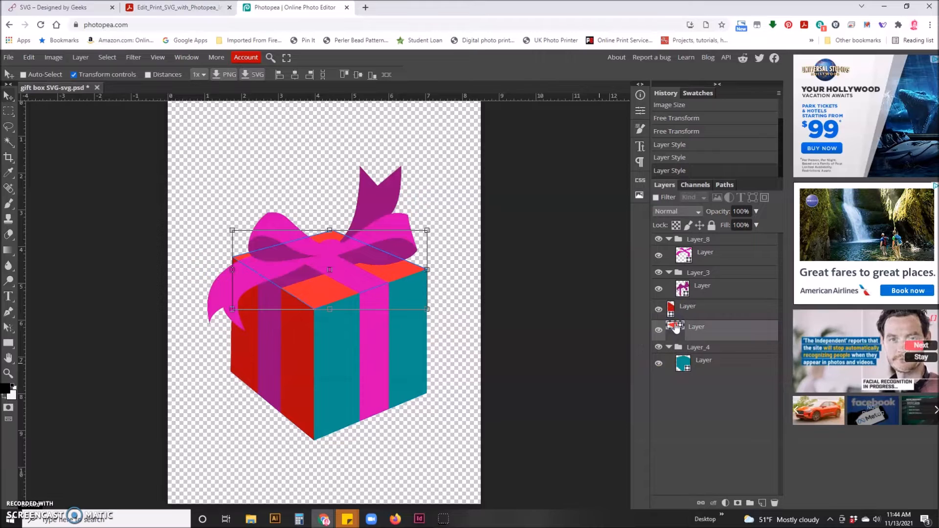
double_click(674, 326)
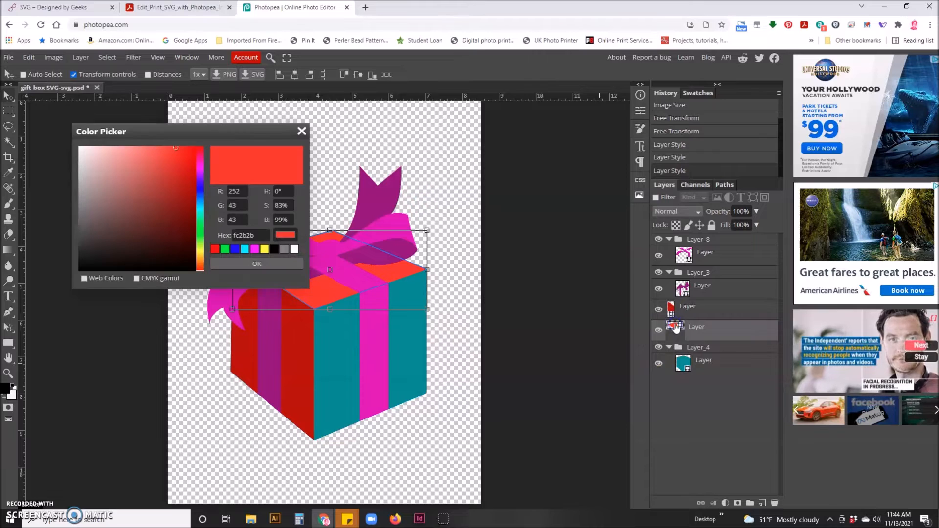
left_click(413, 347)
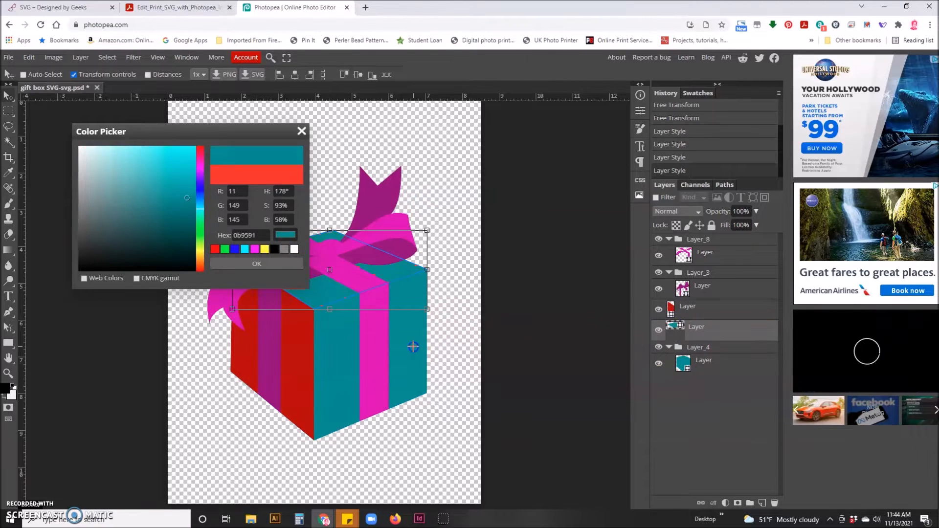
left_click(175, 181)
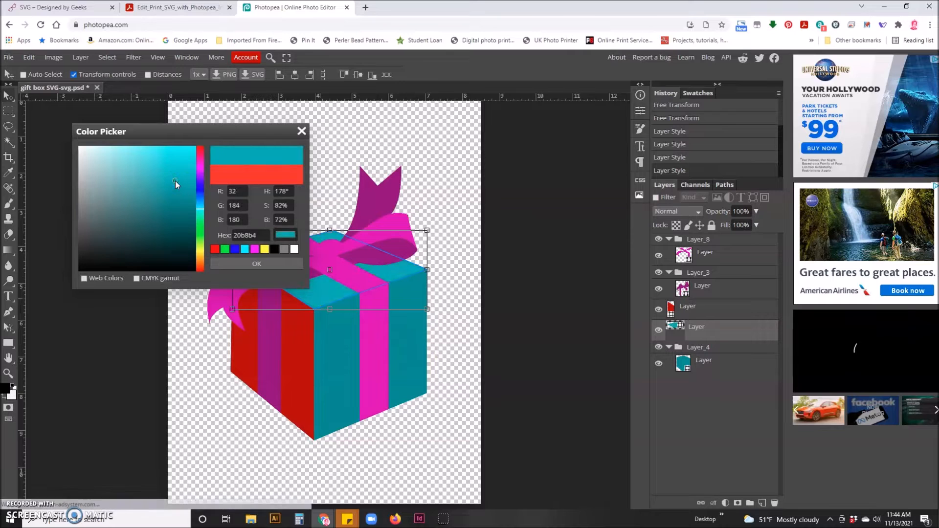
left_click(279, 263)
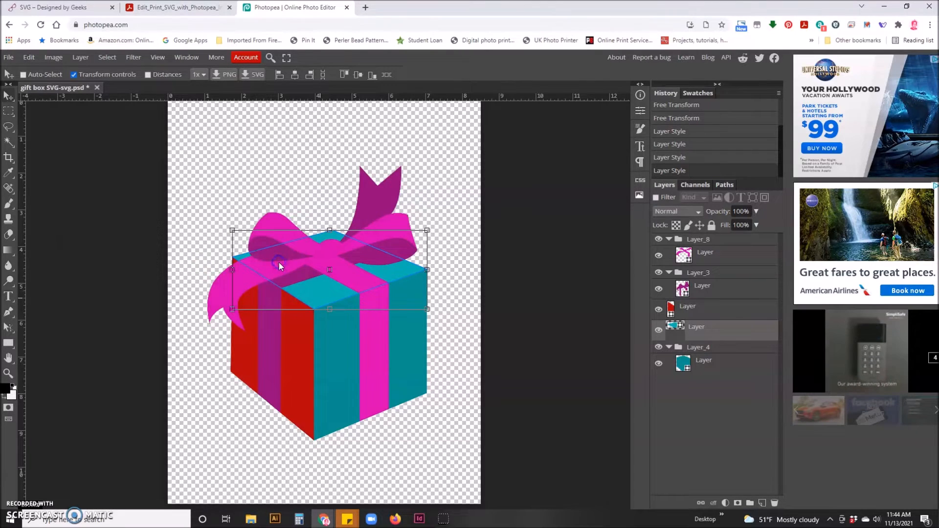
Recolor the shape forming the shaded side of the box to a darker shade of the box's teal
left_click(703, 309)
double_click(670, 308)
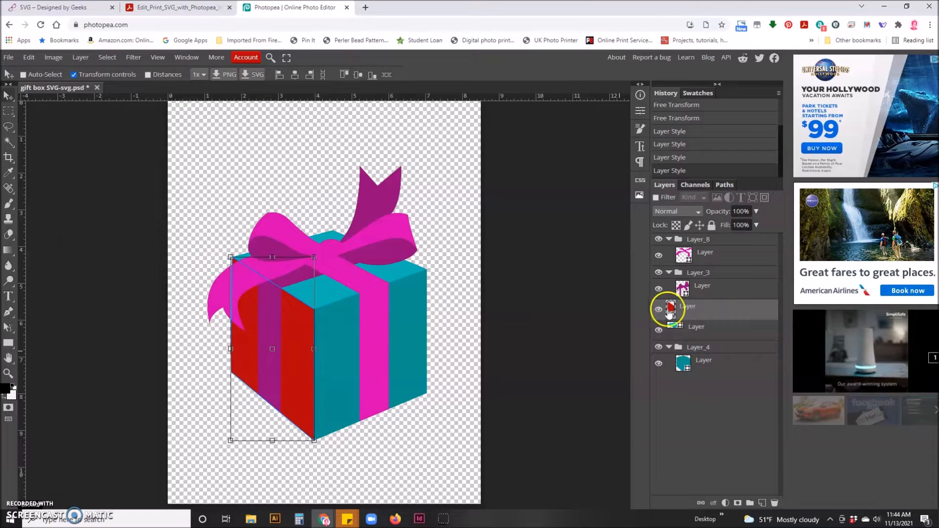
left_click(415, 315)
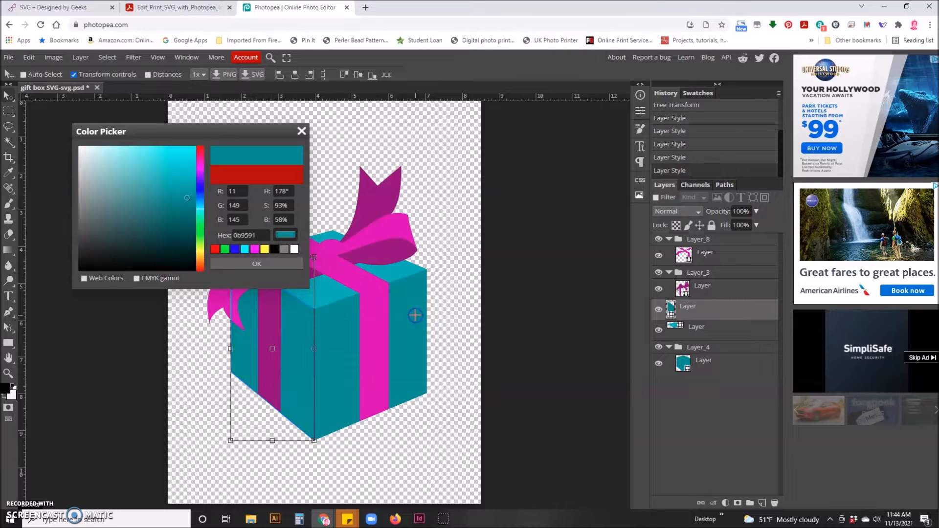
left_click(236, 263)
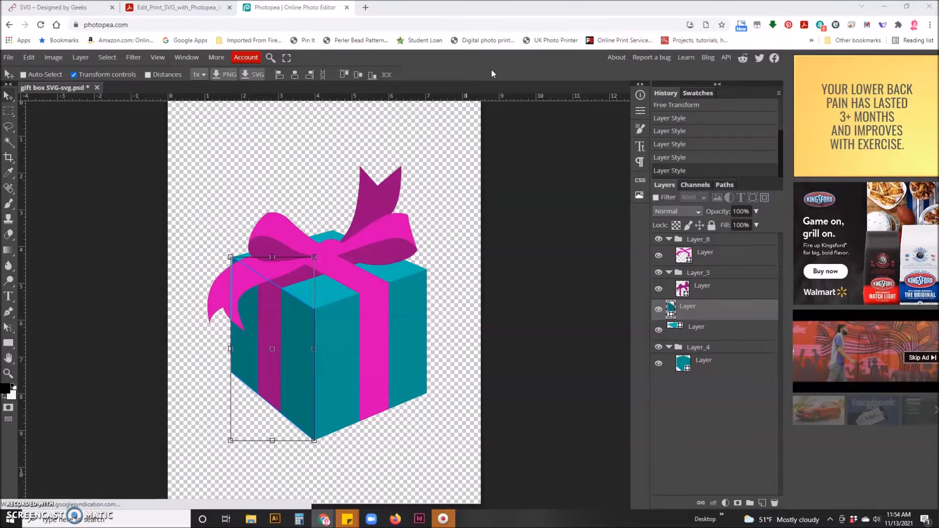
Set the fill of the bow and ribbon shape in Layer_8 to 0%
left_click(730, 257)
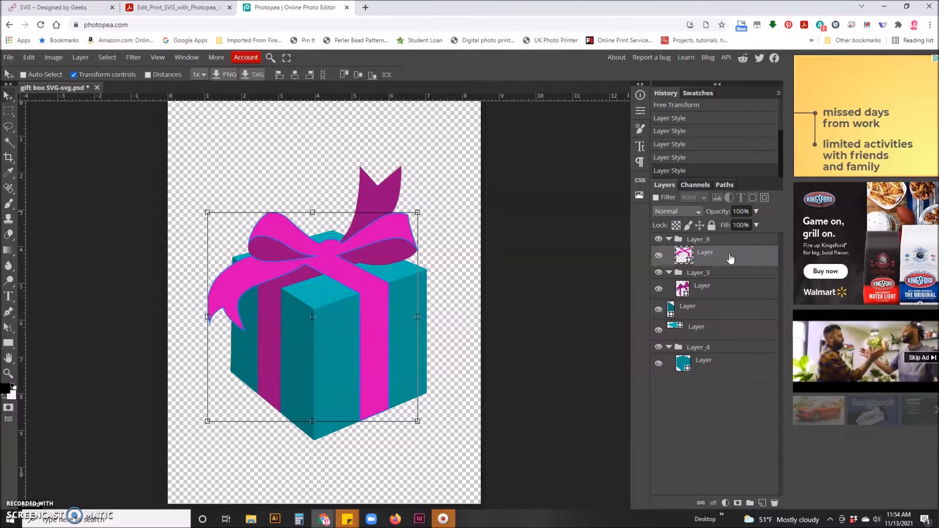
left_click(741, 225)
type("0")
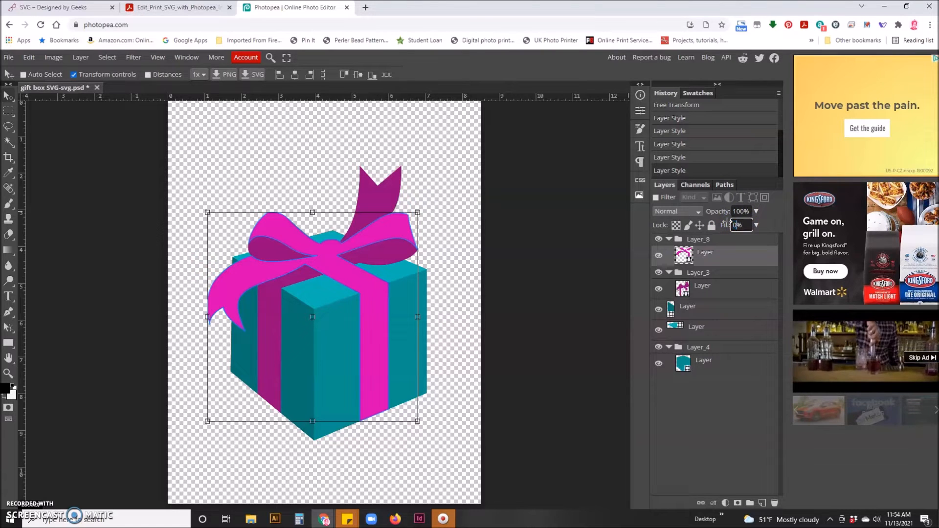
key("Return")
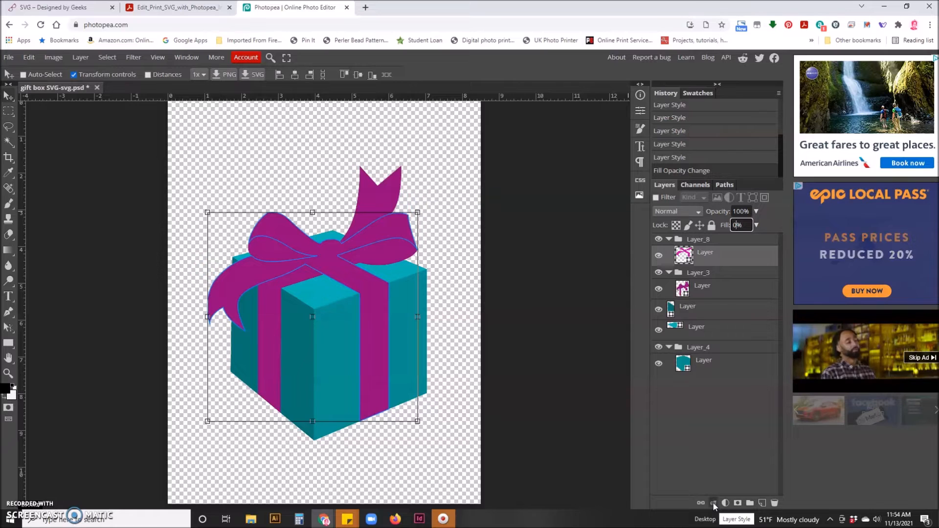
Add a Stroke layer style to the bow and ribbon shape in Layer_8 and make the stroke black, hex 000000
left_click(714, 503)
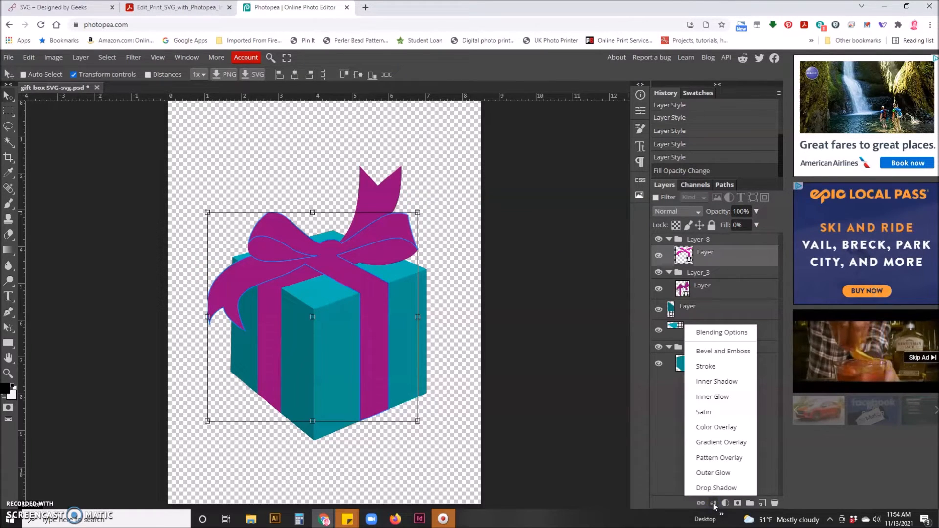
left_click(705, 370)
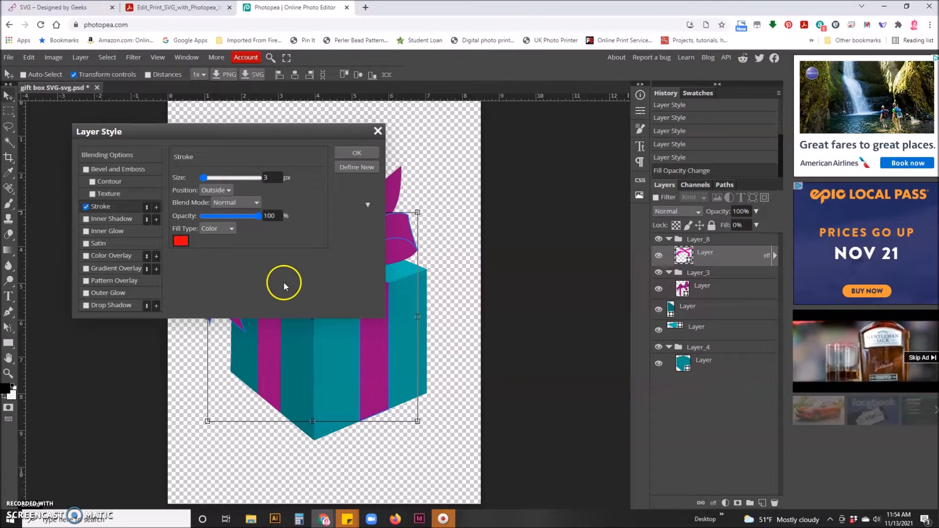
left_click(180, 241)
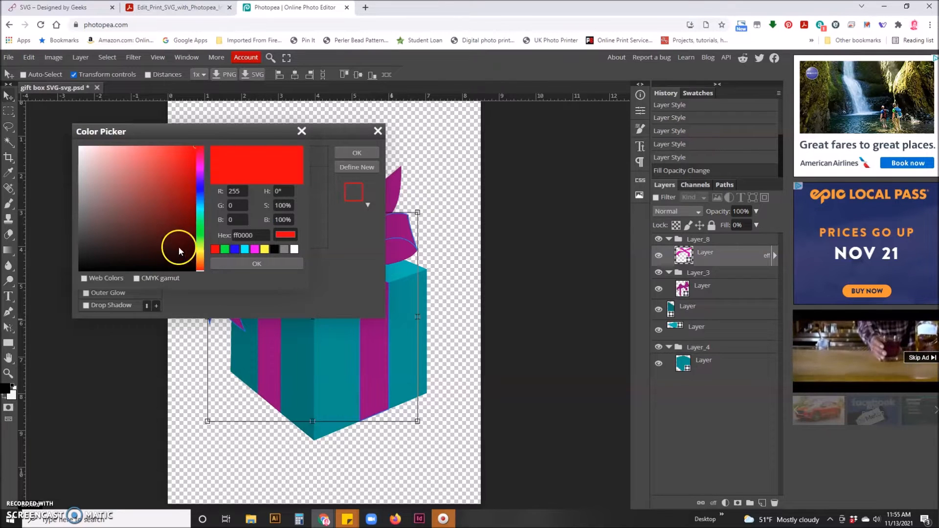
left_click(275, 250)
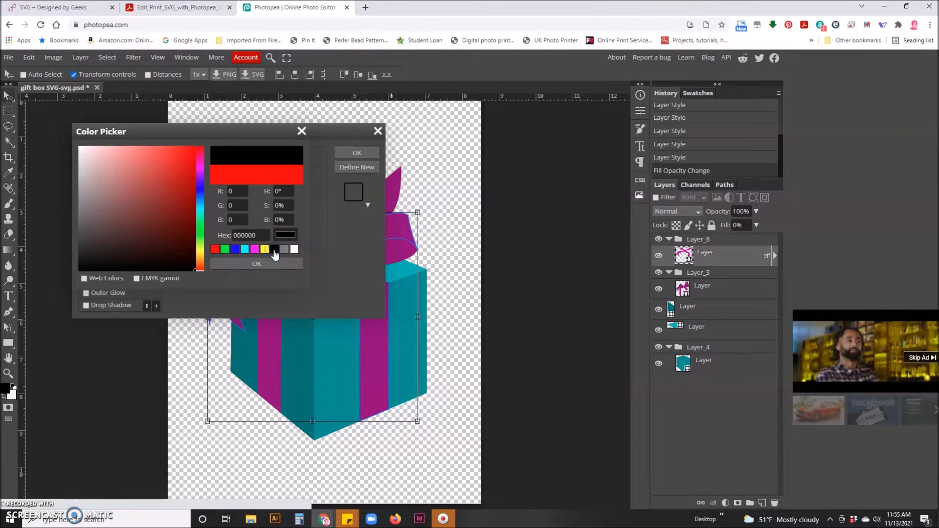
left_click(257, 266)
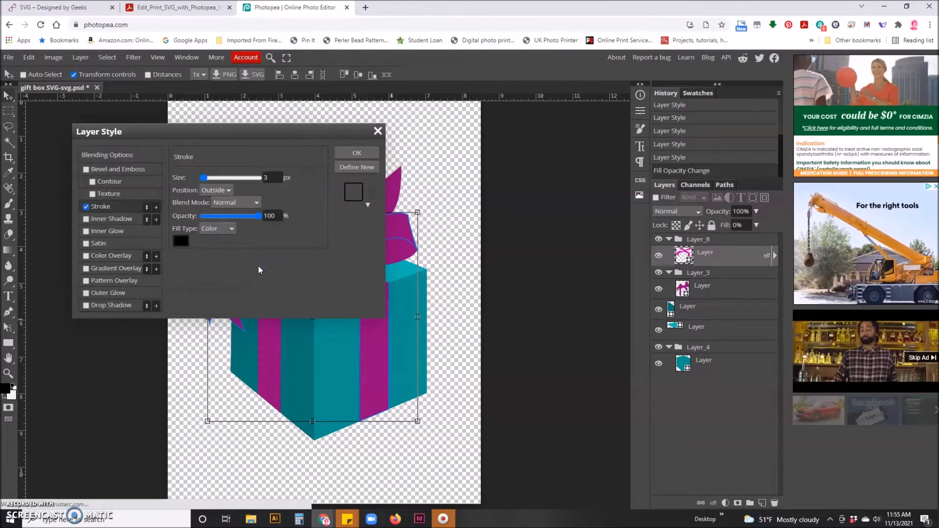
Try a 1 px stroke size, set it to 3 px with outside position, and apply the layer style
left_click(248, 179)
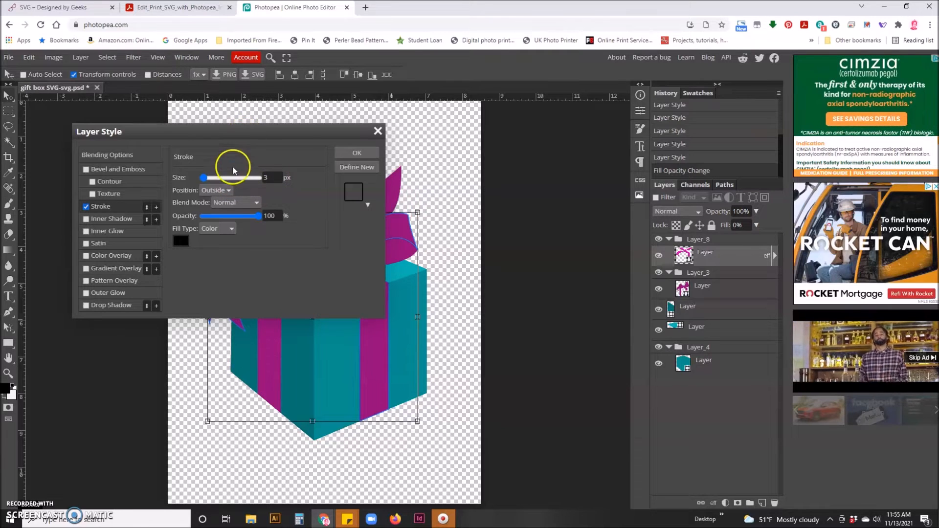
mouse_move(205, 178)
left_mouse_down()
mouse_move(254, 177)
mouse_move(200, 180)
left_mouse_up()
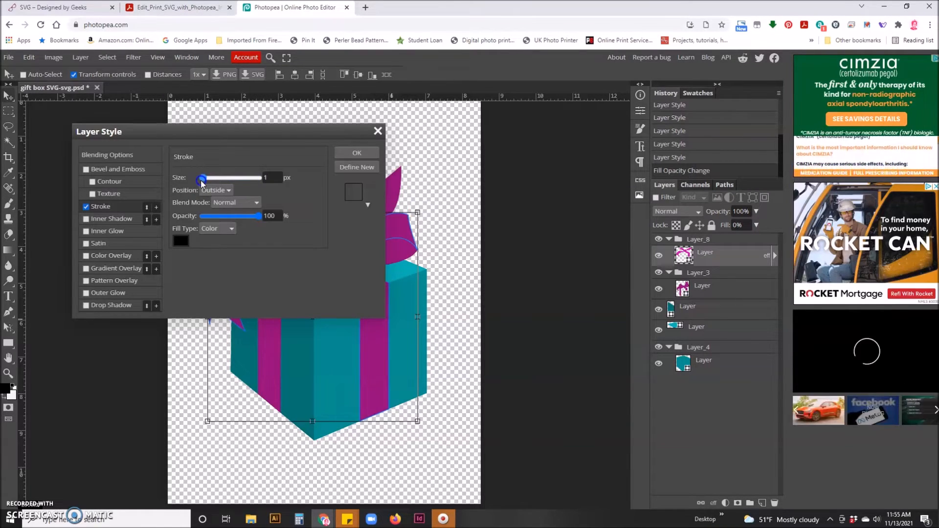
left_click(259, 178)
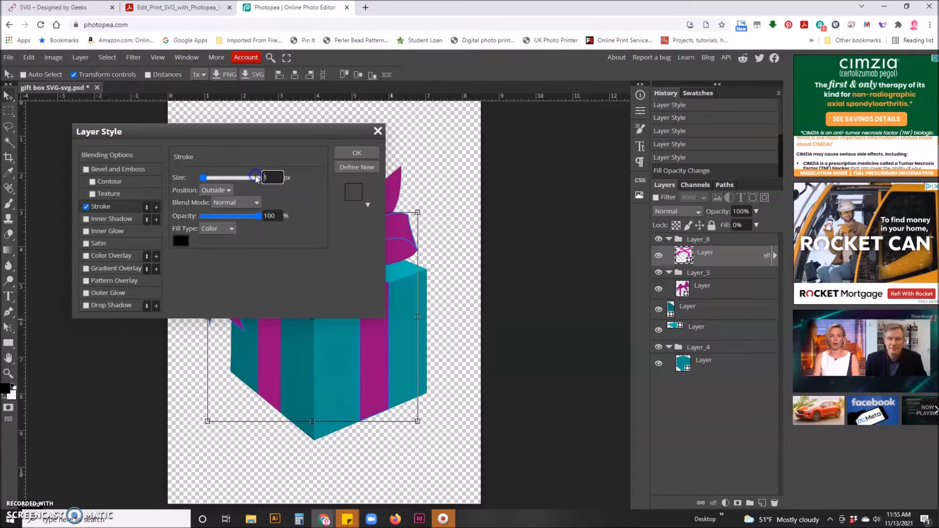
key("BackSpace")
type("3")
left_click(260, 179)
key("Tab")
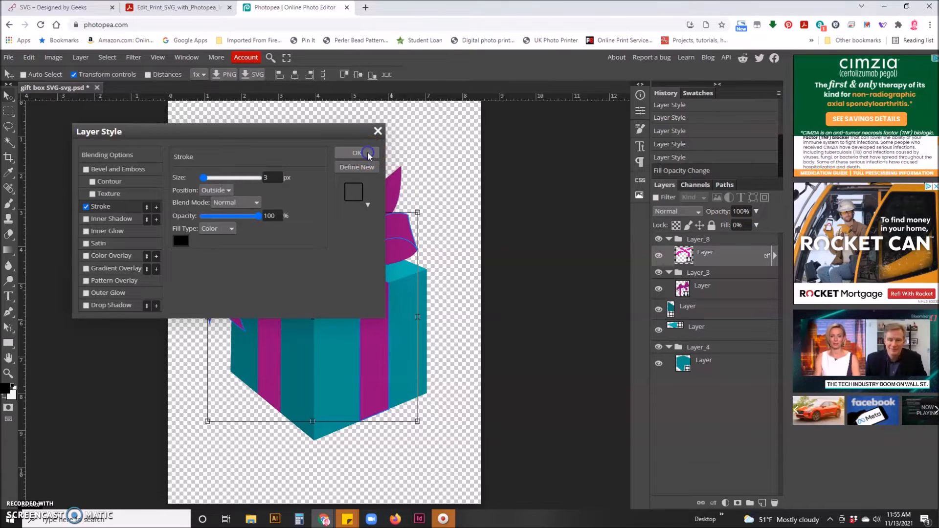
left_click(367, 154)
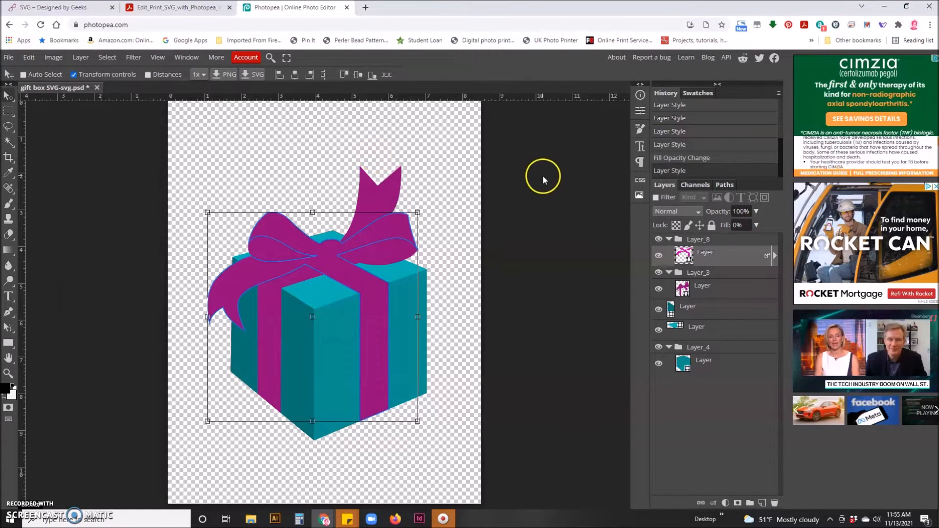
Set the fill of the back ribbon shape in Layer_3 to 0% and pick the ribbon shape in Layer_8
left_click(707, 291)
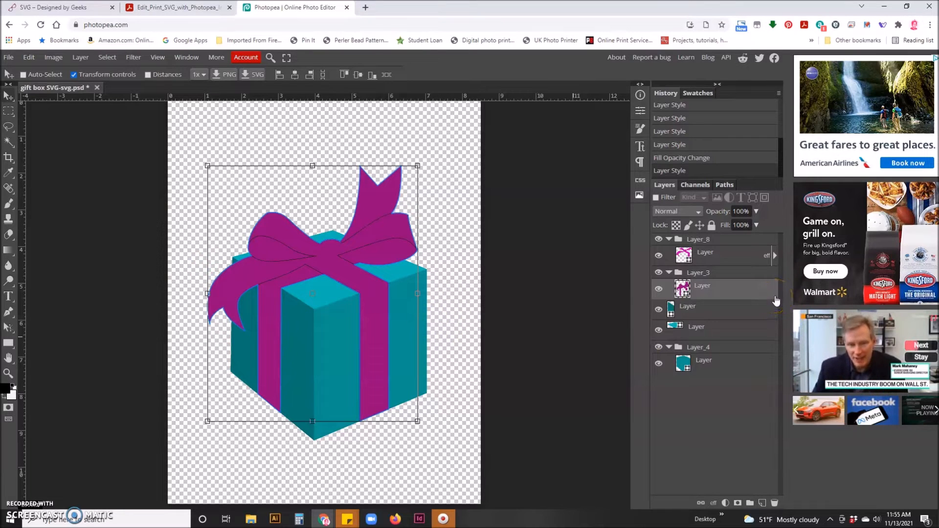
left_click(738, 225)
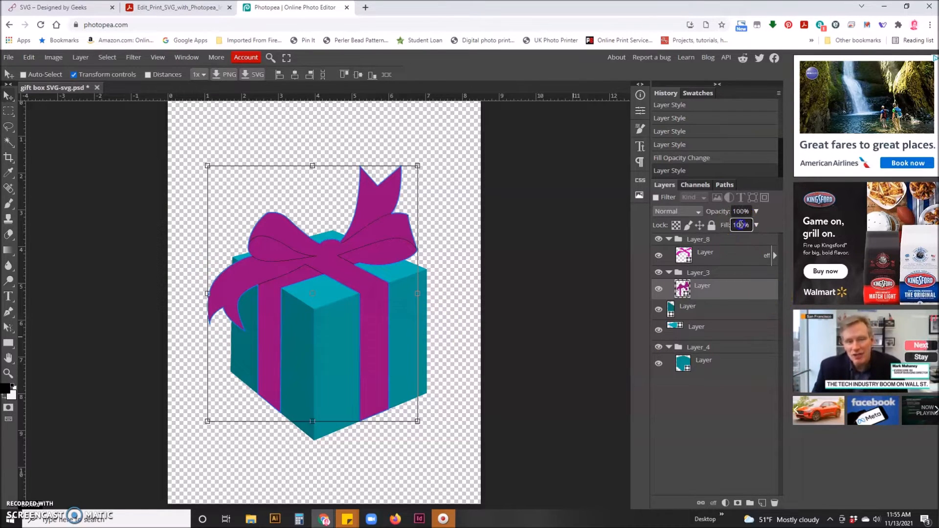
key("BackSpace")
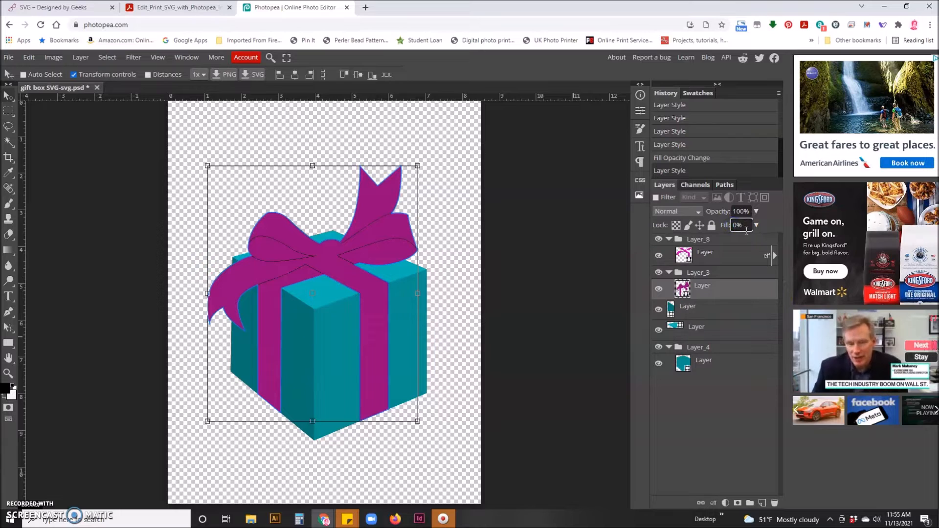
key("Return")
left_click(724, 254)
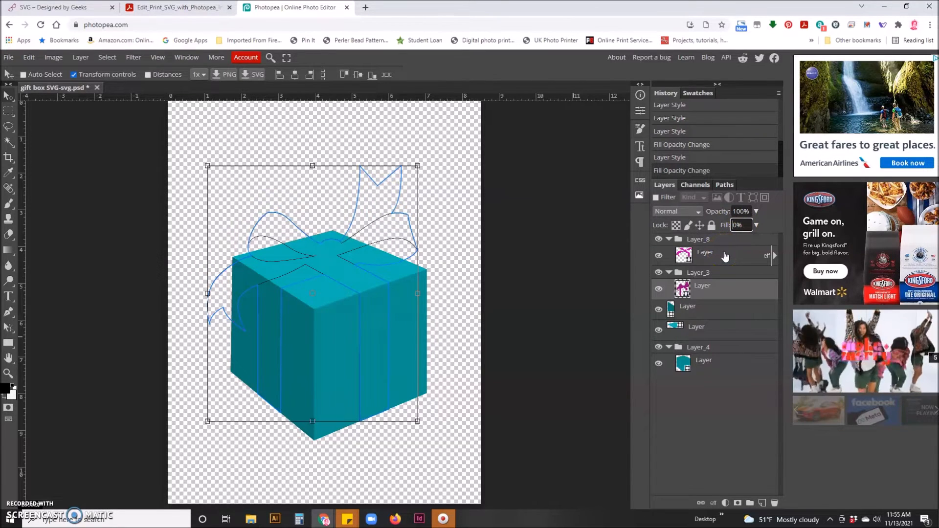
Add a 3 px black Stroke layer style with outside position to the back ribbon shape in Layer_3
left_click(713, 503)
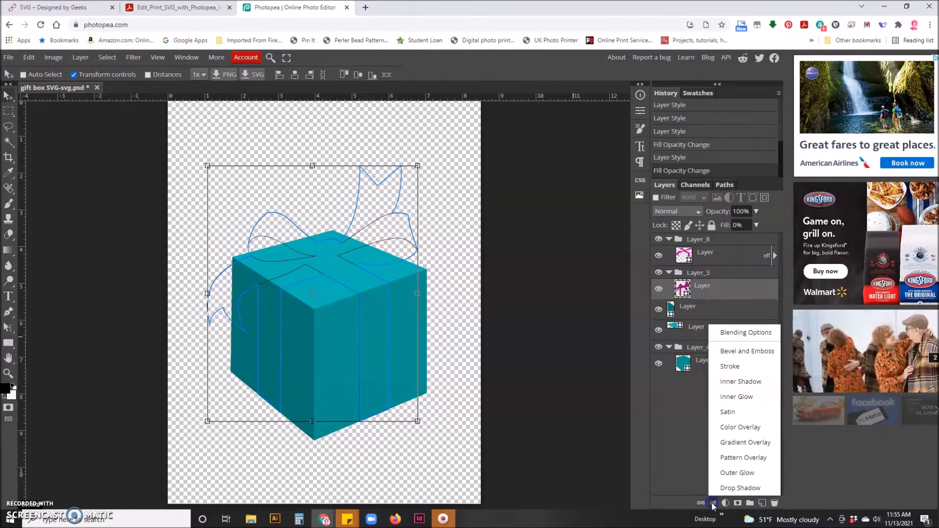
left_click(729, 370)
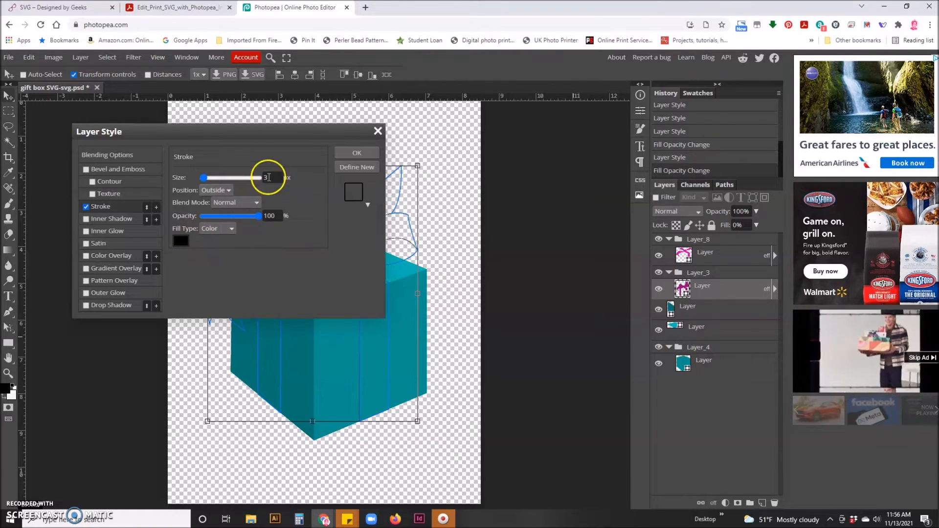
left_click(356, 153)
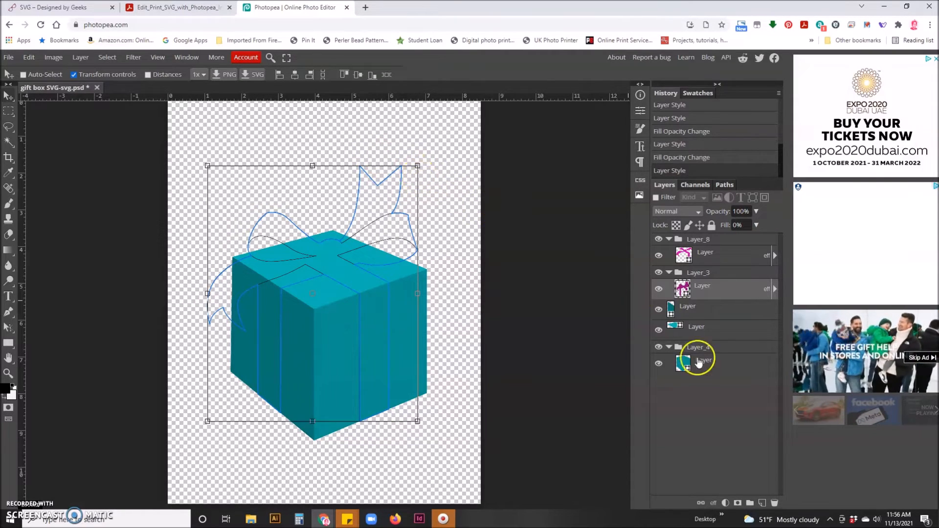
Set the fill of the box shape in Layer_4 to 0% and add a black Stroke layer style
left_click(684, 368)
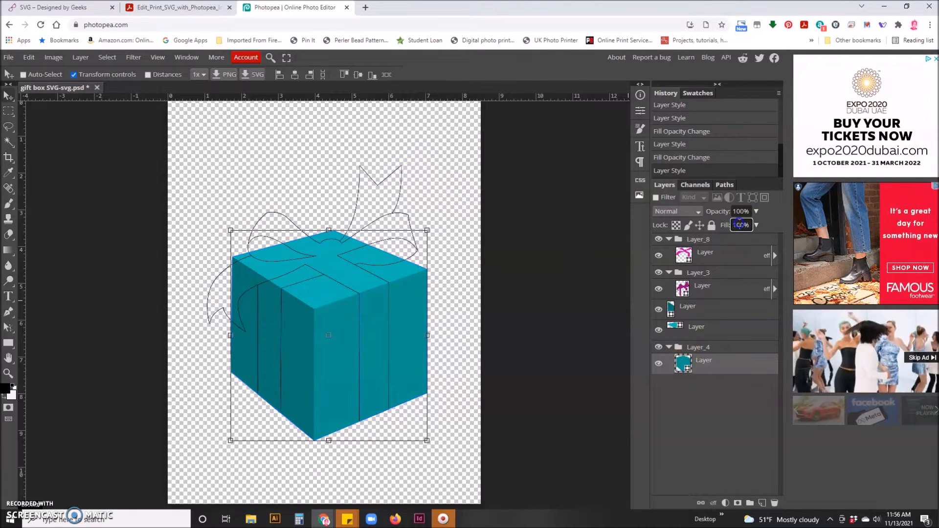
left_click_drag(741, 225, 721, 222)
key("BackSpace")
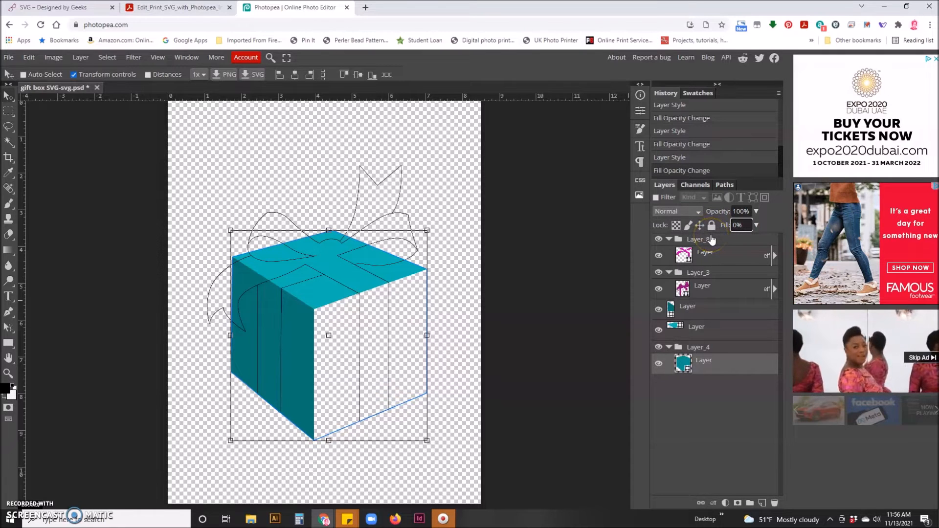
left_click(713, 503)
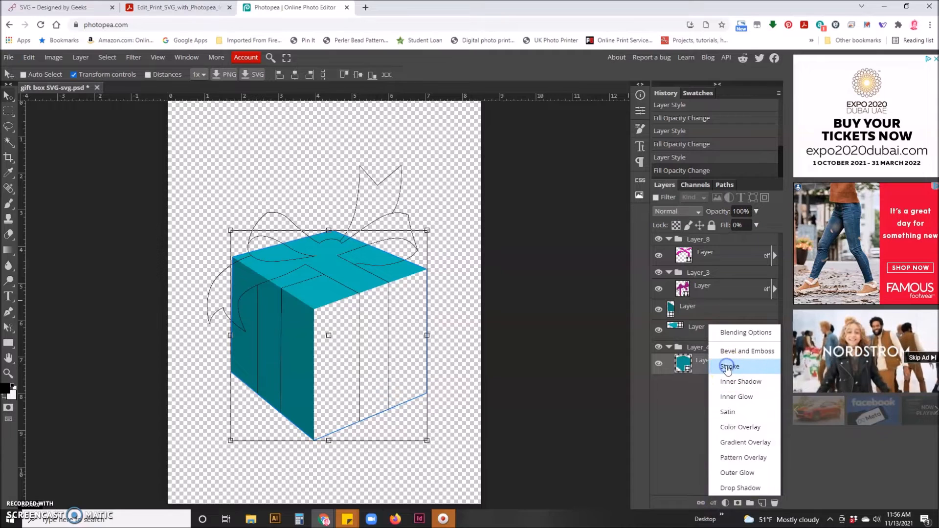
left_click(728, 367)
left_click(349, 153)
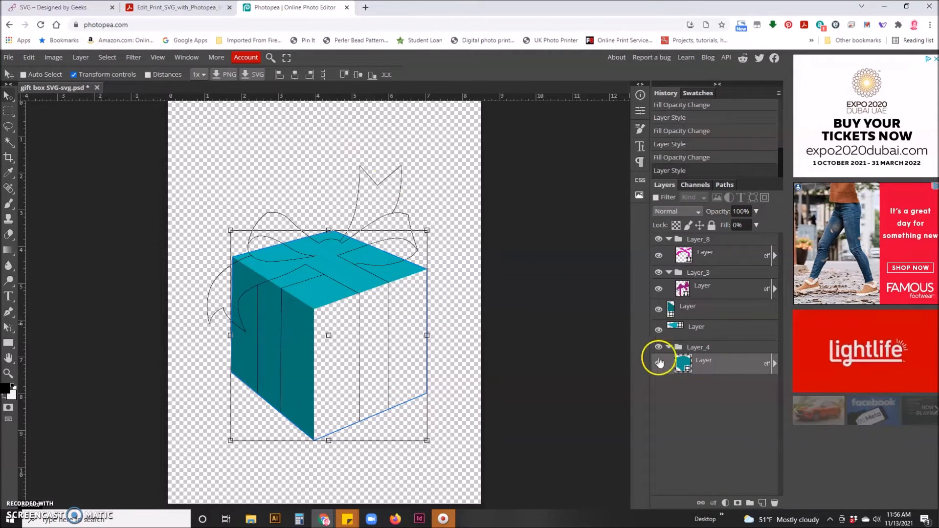
Set the fill of the box's top face to 0% and add a 3 px black outside Stroke layer style
left_click(684, 330)
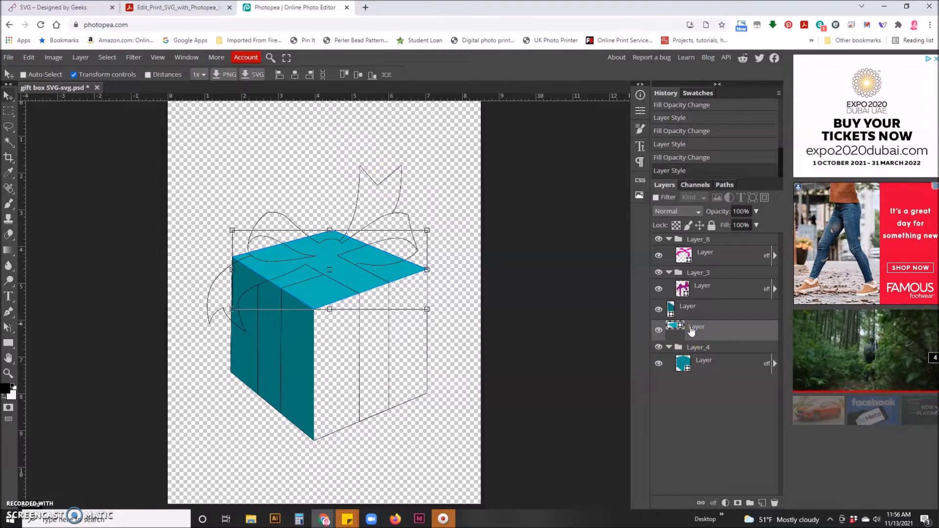
left_click(742, 224)
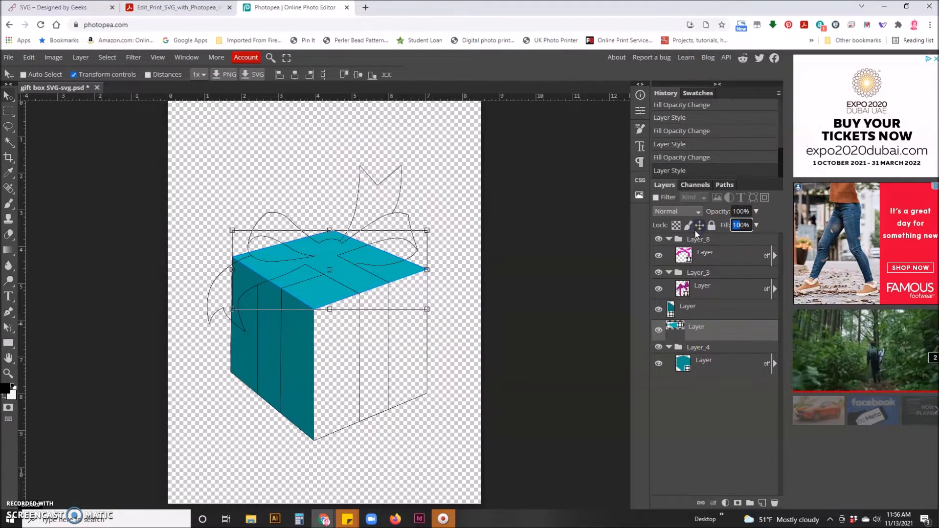
type("0")
left_click(713, 502)
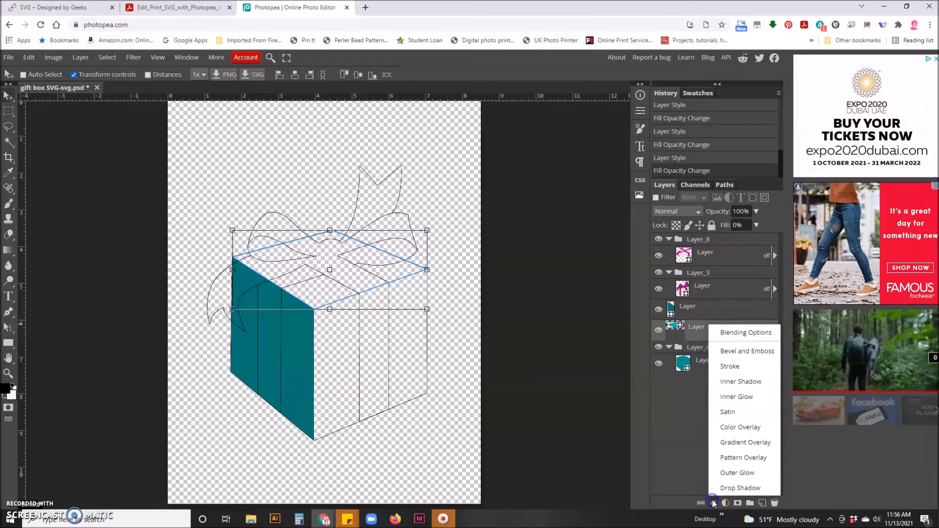
left_click(734, 366)
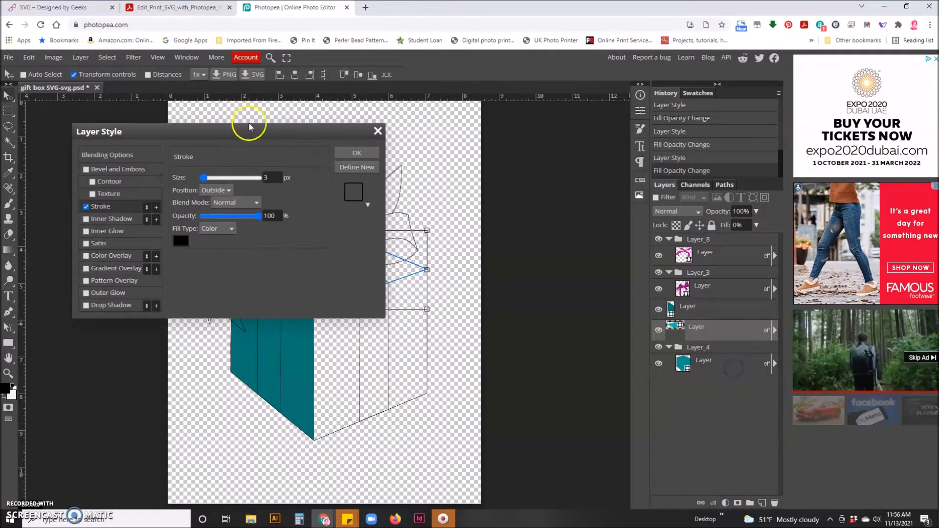
left_click(356, 153)
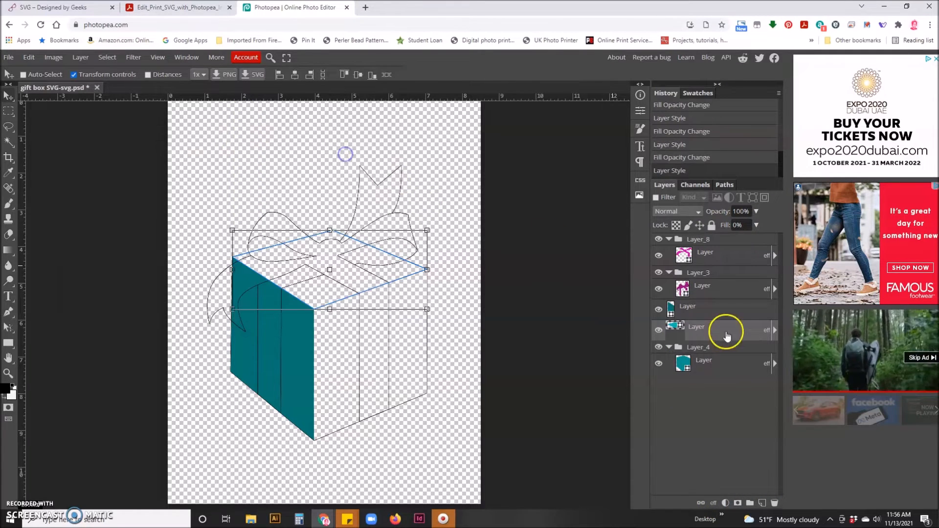
Set the fill of the box's left side face to 0%, add a 3 px black outside Stroke layer style, and deselect the layer
left_click(714, 313)
left_click(741, 225)
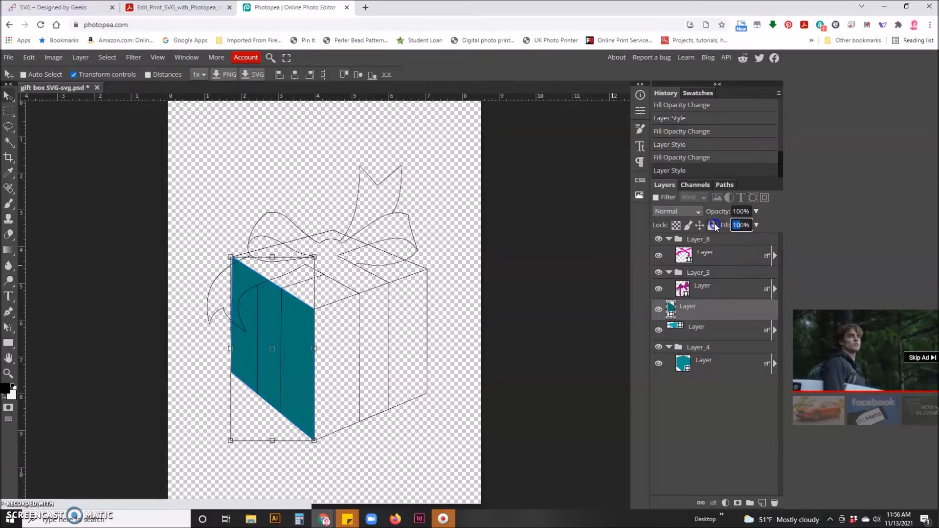
type("0")
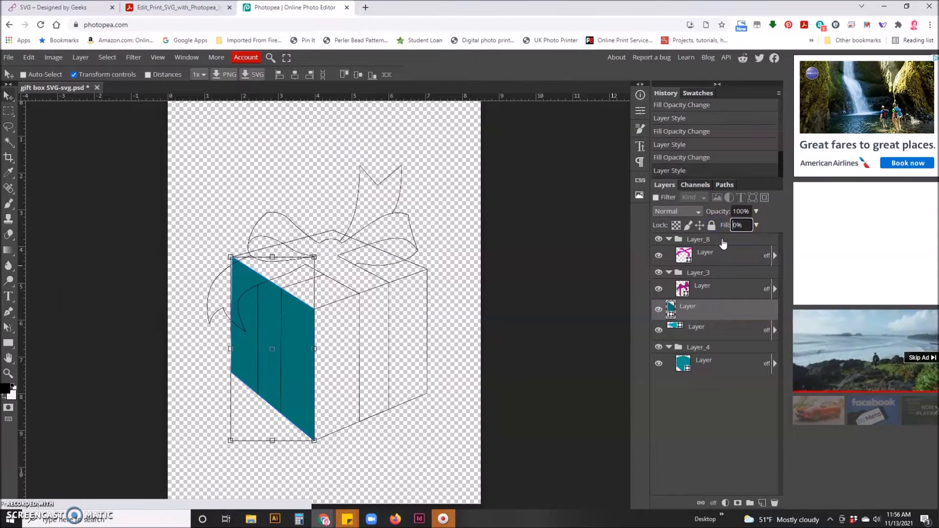
left_click(725, 502)
left_click(713, 502)
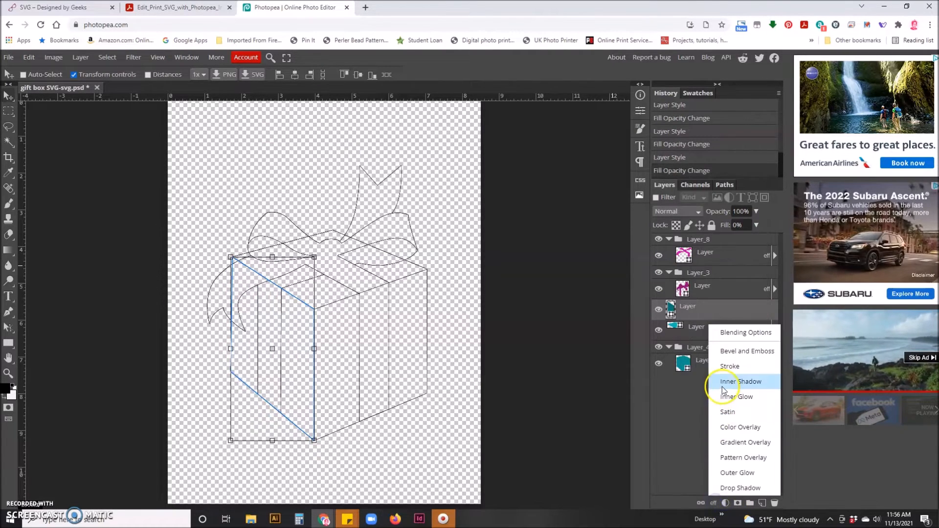
left_click(728, 366)
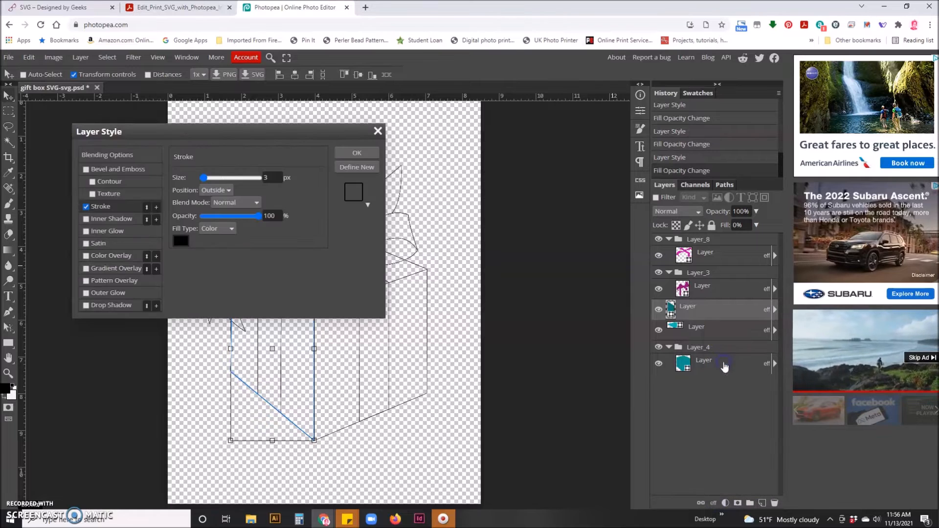
left_click(364, 153)
left_click(553, 257)
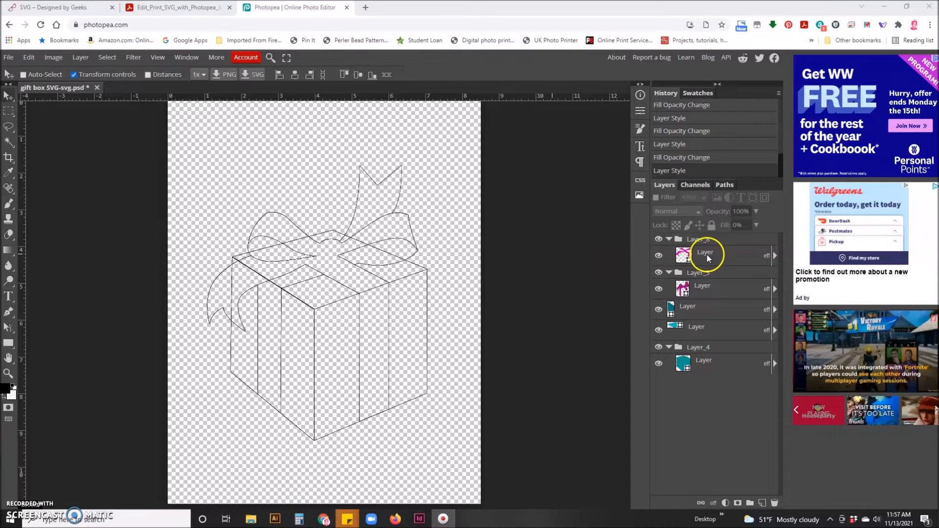
Set the stroke size of the bow and ribbon shape in Layer_8 to 15 px
left_click(774, 257)
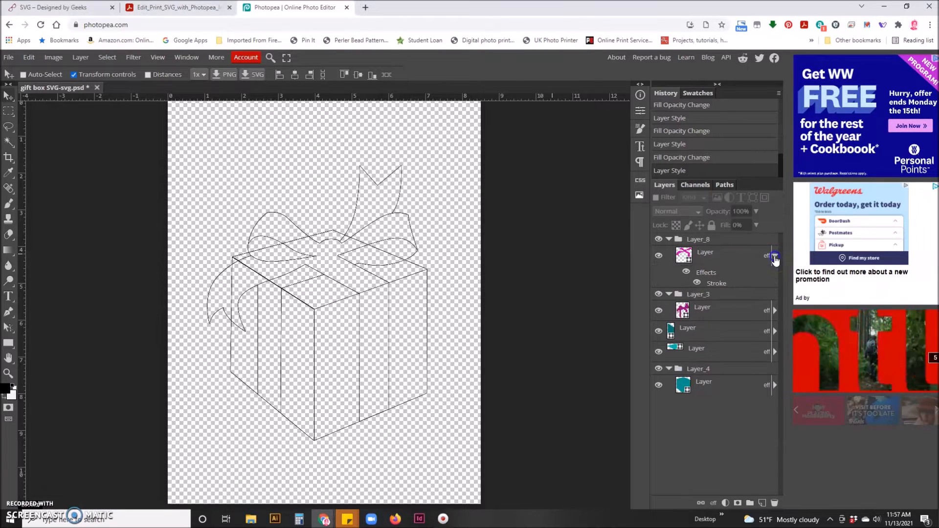
double_click(717, 284)
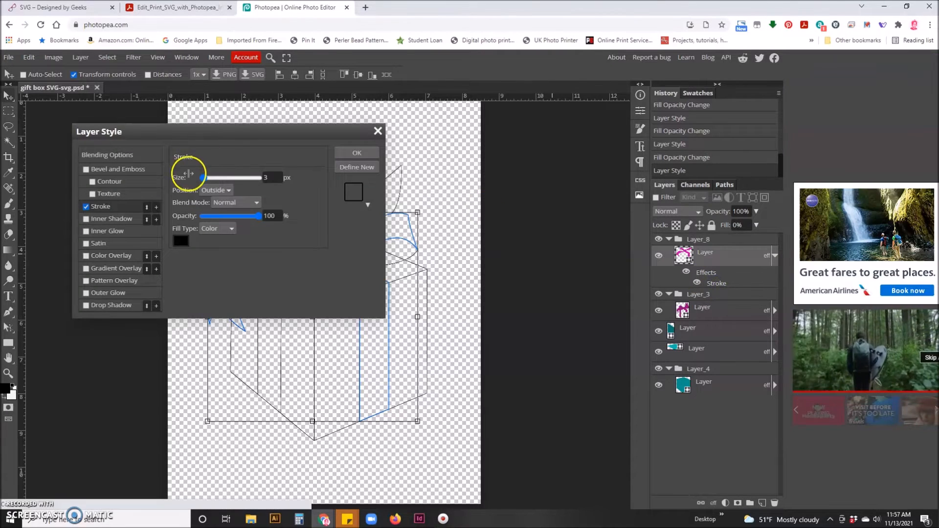
left_click(268, 178)
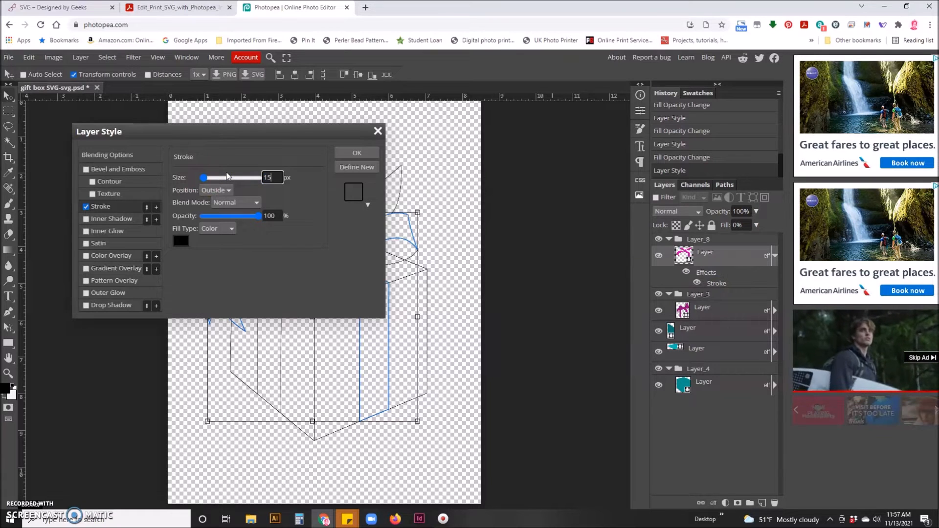
key("Tab")
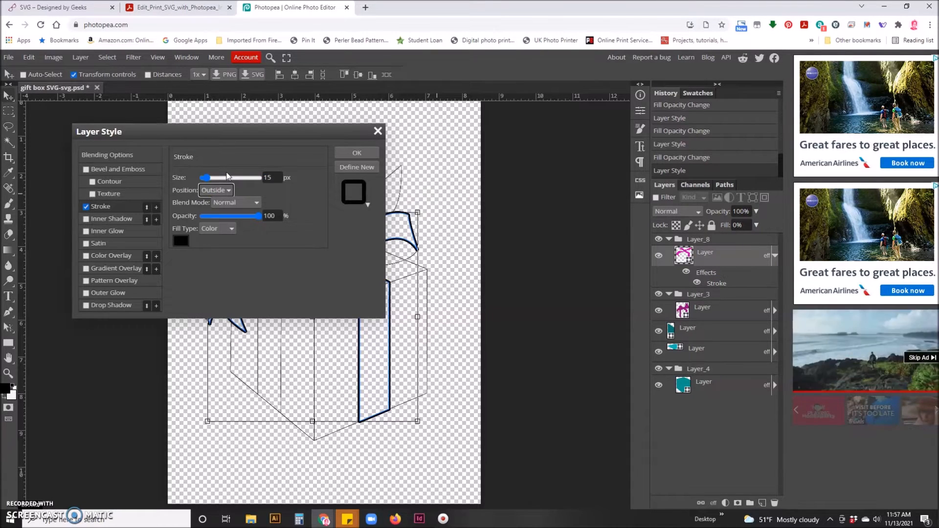
left_click(344, 154)
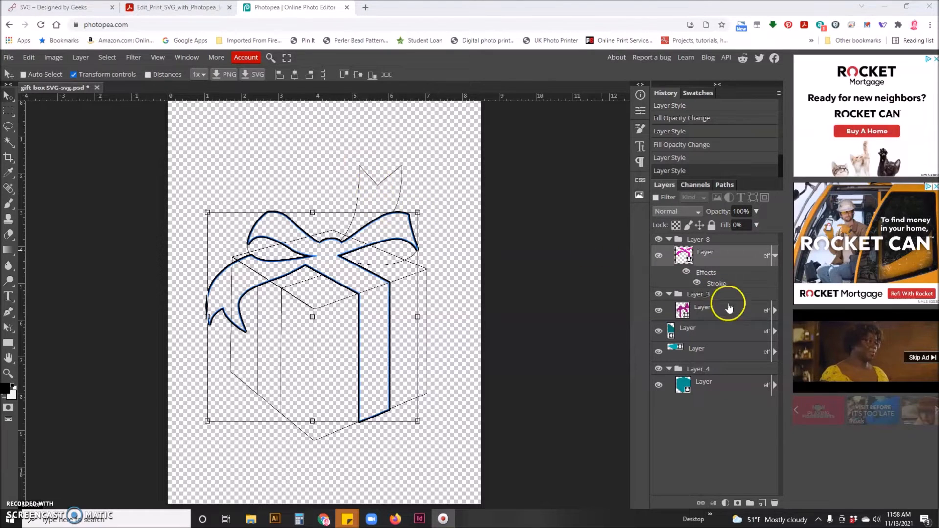
Set the stroke size of the back ribbon shape in Layer_3 to 15 px
left_click(774, 311)
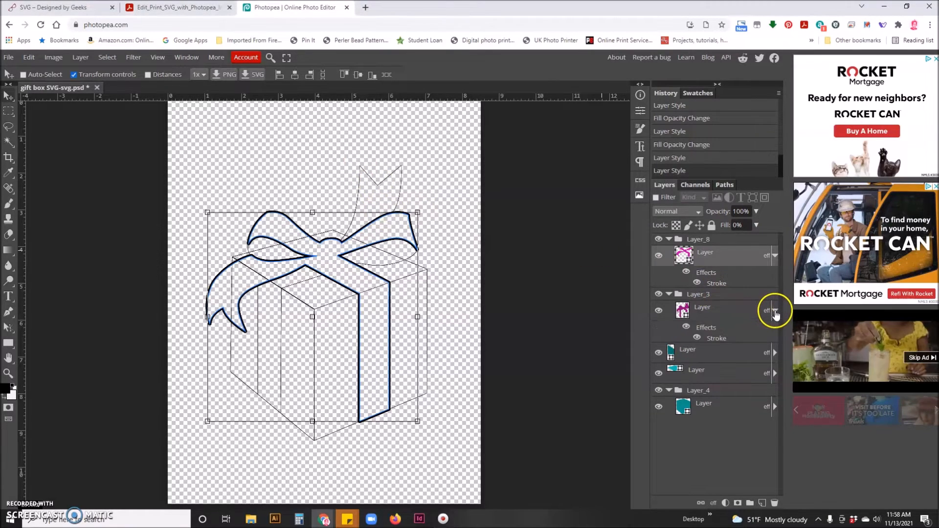
left_click(715, 339)
double_click(715, 339)
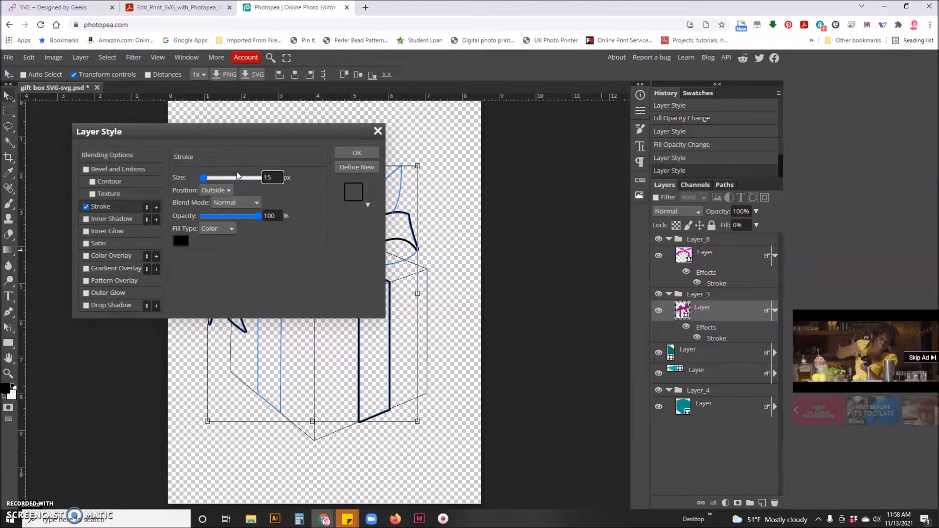
left_click(347, 154)
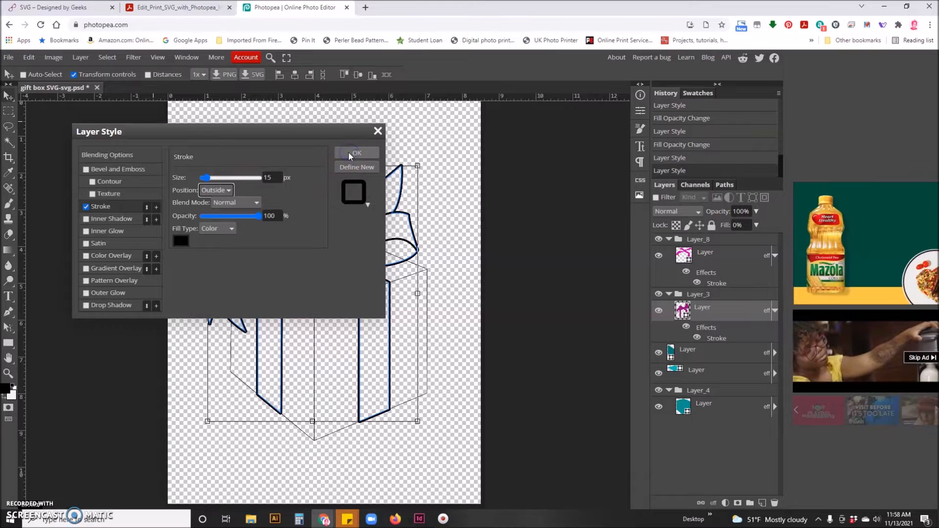
Set the stroke size of the box's left side face to 15 px
left_click(774, 353)
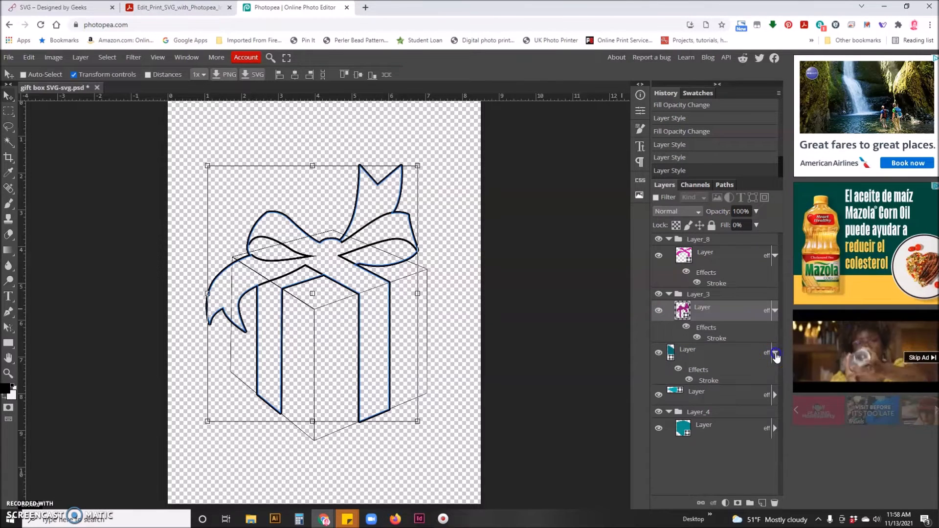
left_click(720, 379)
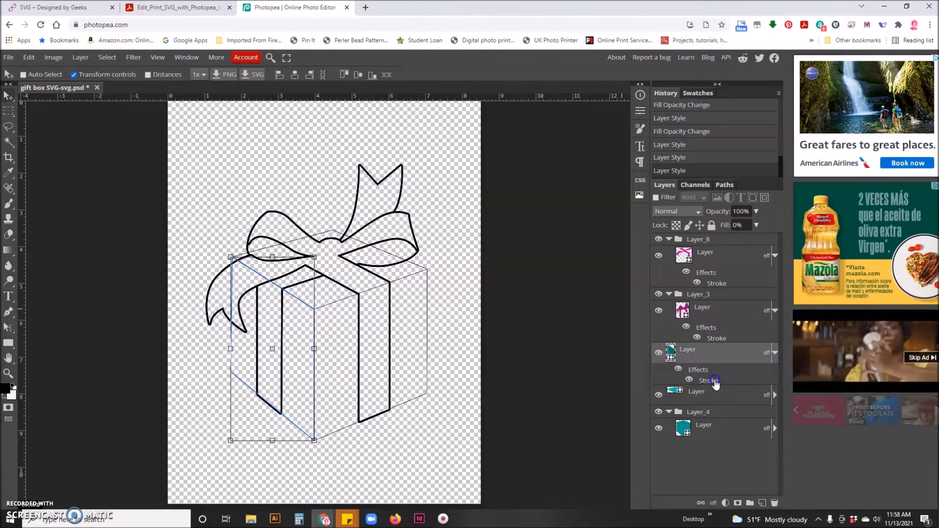
double_click(715, 383)
double_click(264, 178)
type("15")
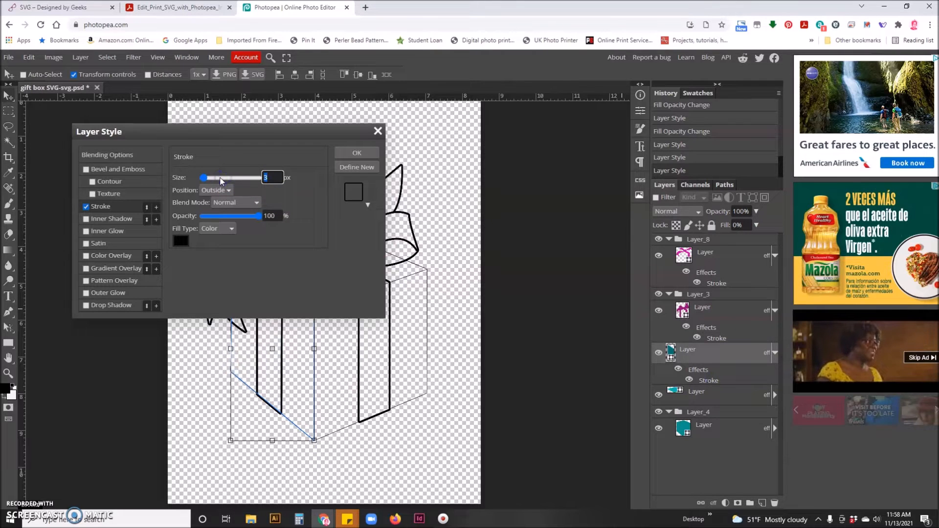
left_click(357, 153)
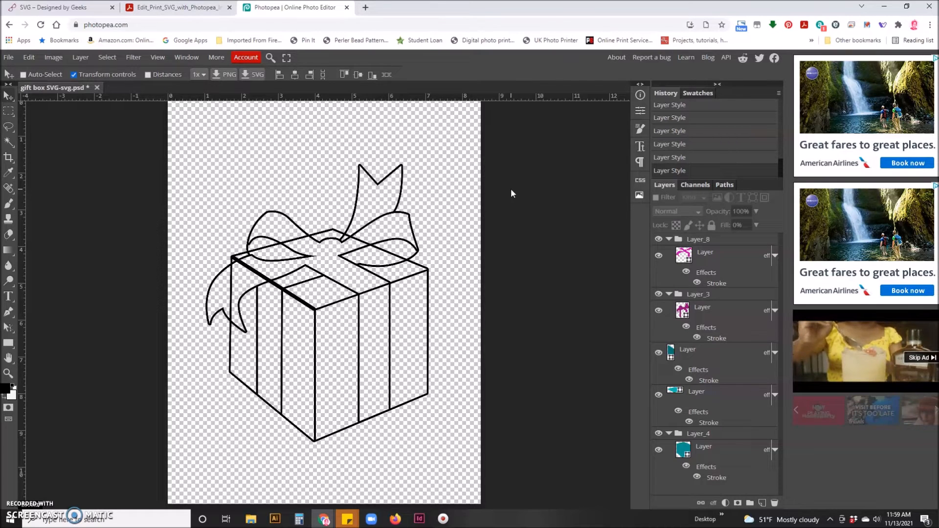
Flip all five gift box shape layers horizontally together and shift the drawing slightly right and up on the page
left_click(709, 253)
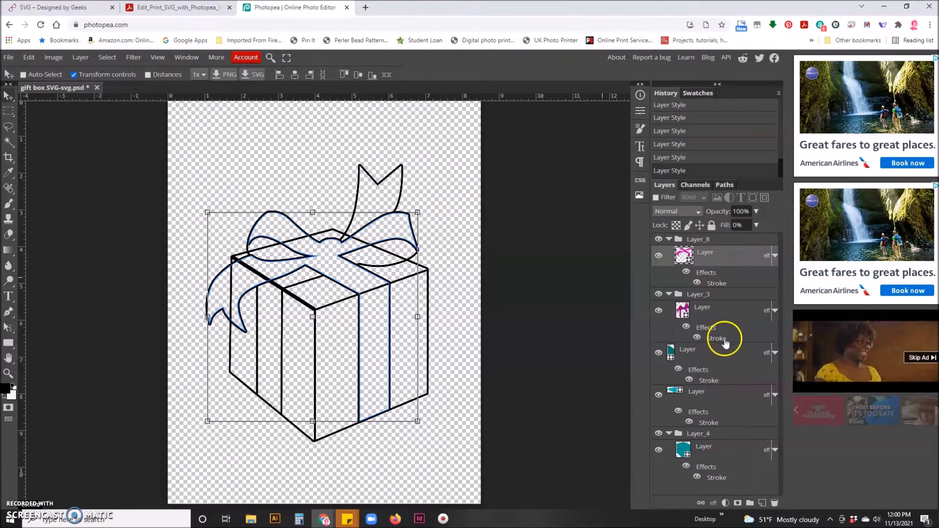
left_click(715, 452, "shift")
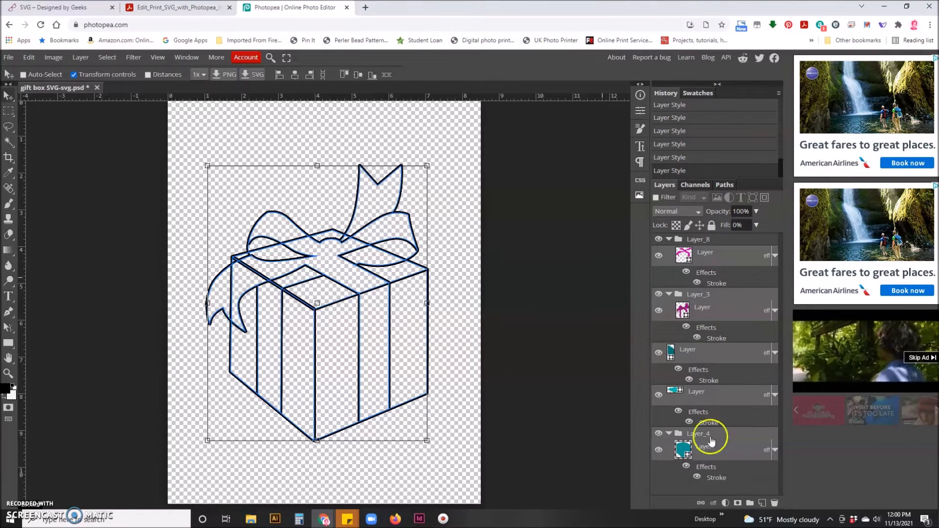
left_click(28, 58)
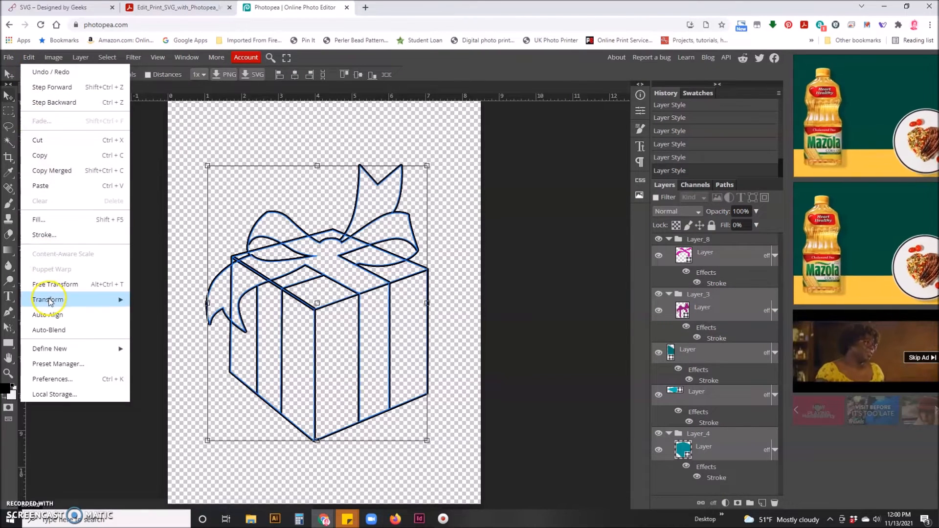
mouse_move(50, 301)
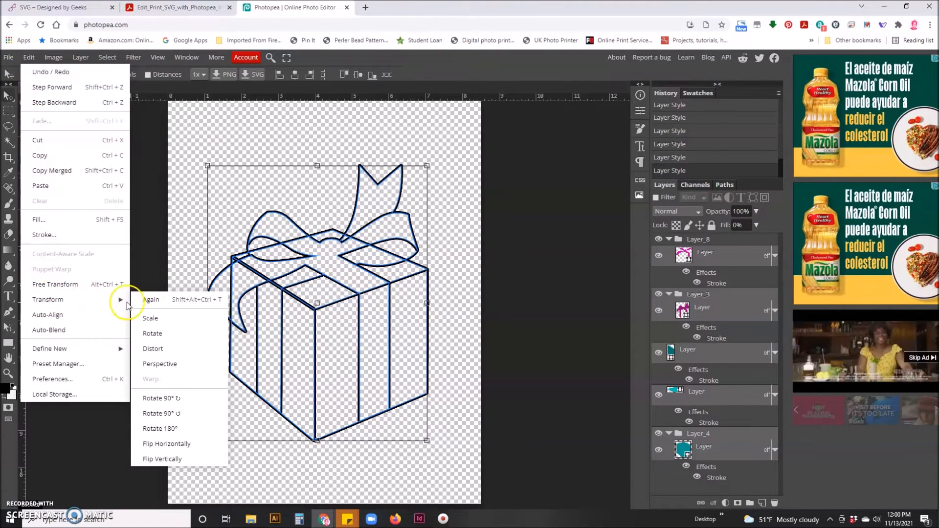
left_click(173, 444)
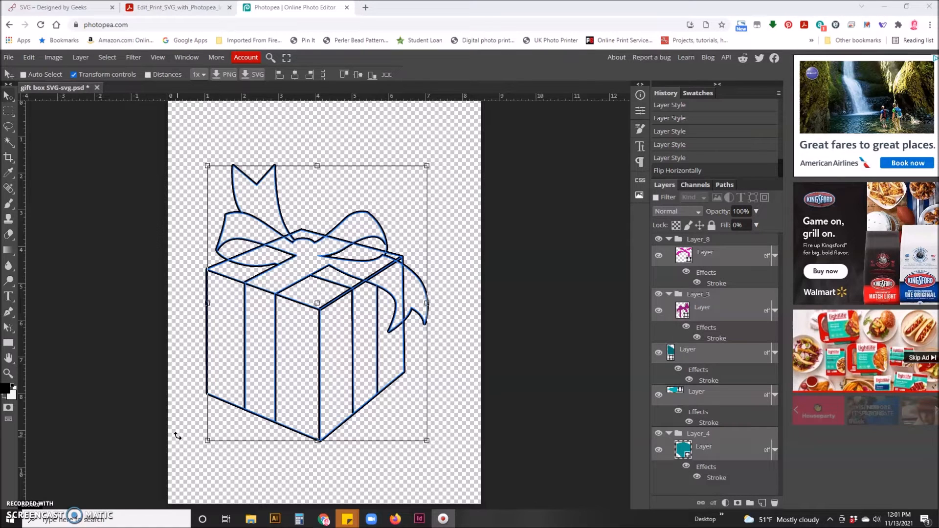
mouse_move(321, 266)
left_mouse_down()
mouse_move(333, 231)
mouse_move(323, 274)
left_mouse_up()
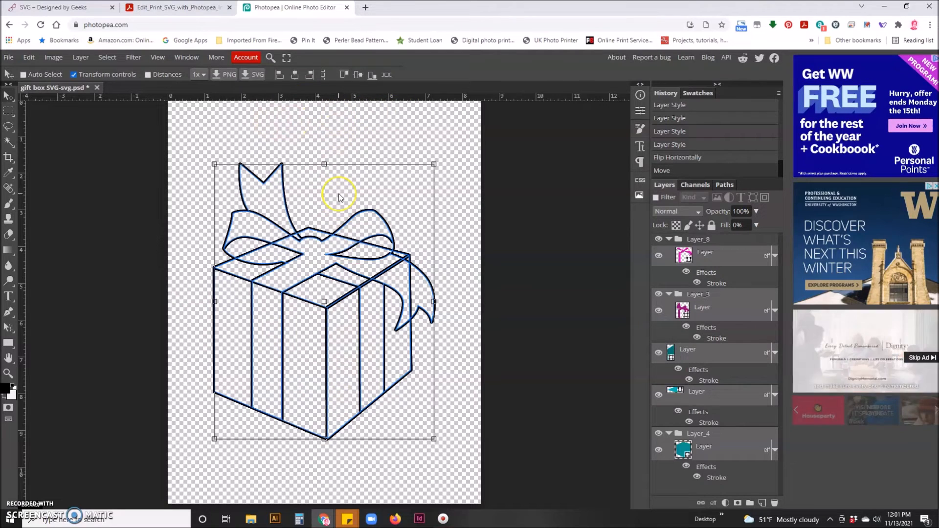
Hide the ribbon shape in Layer_3, the box's side and top faces, and the Layer_4 box shape, leaving only the Layer_8 bow shape visible
left_click(469, 208)
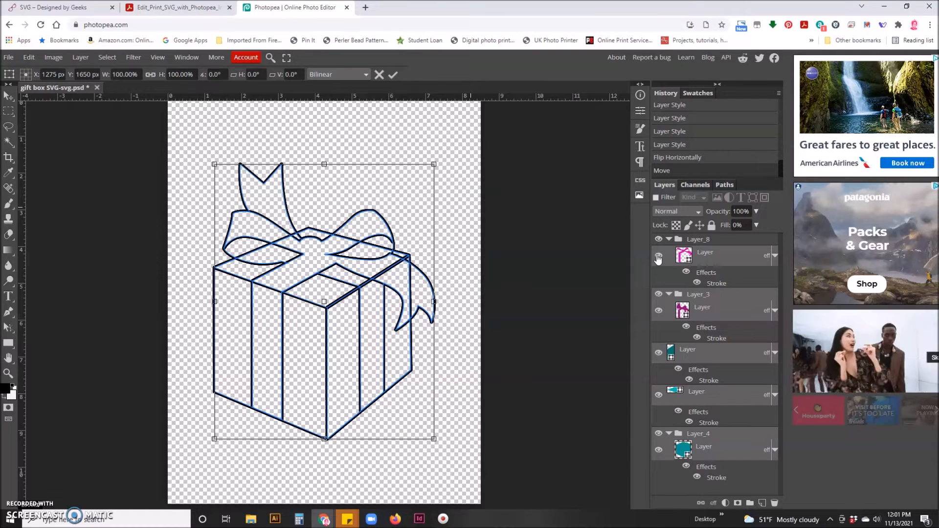
left_click(658, 312)
left_click(658, 353)
left_click(658, 392)
left_click(658, 394)
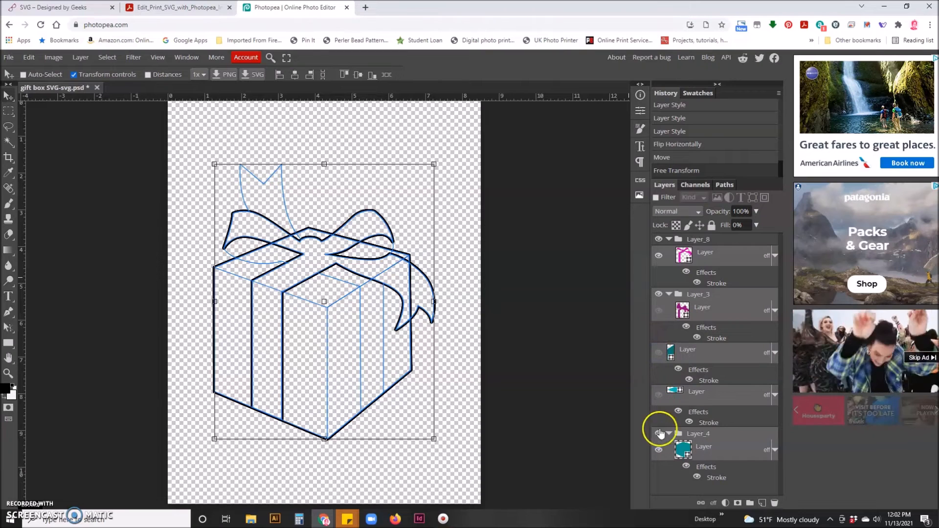
left_click(658, 451)
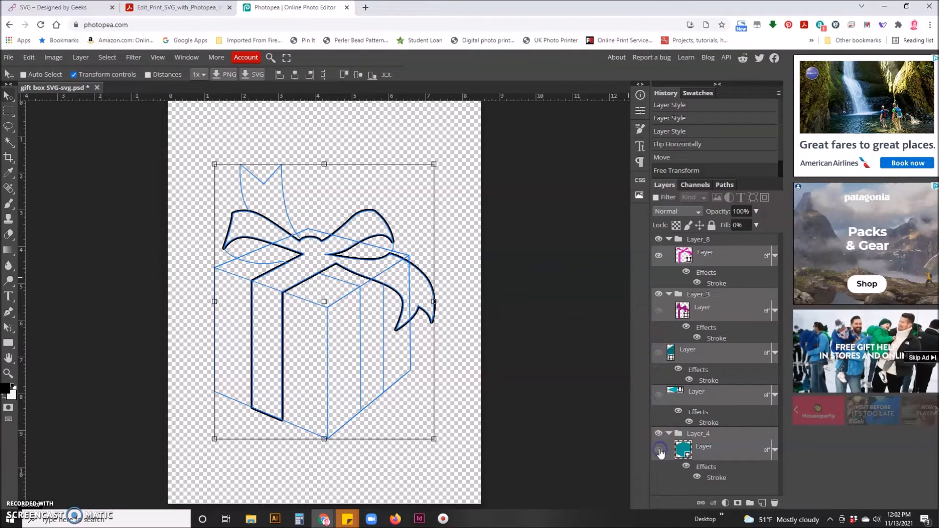
left_click(564, 364)
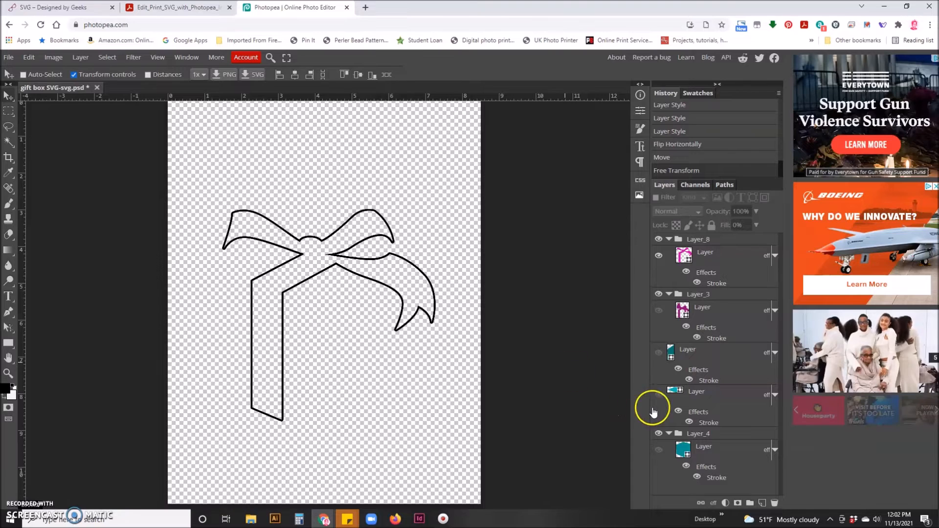
Try moving the box's top face up above the bow, undo the move, and hide the face again
left_click(658, 395)
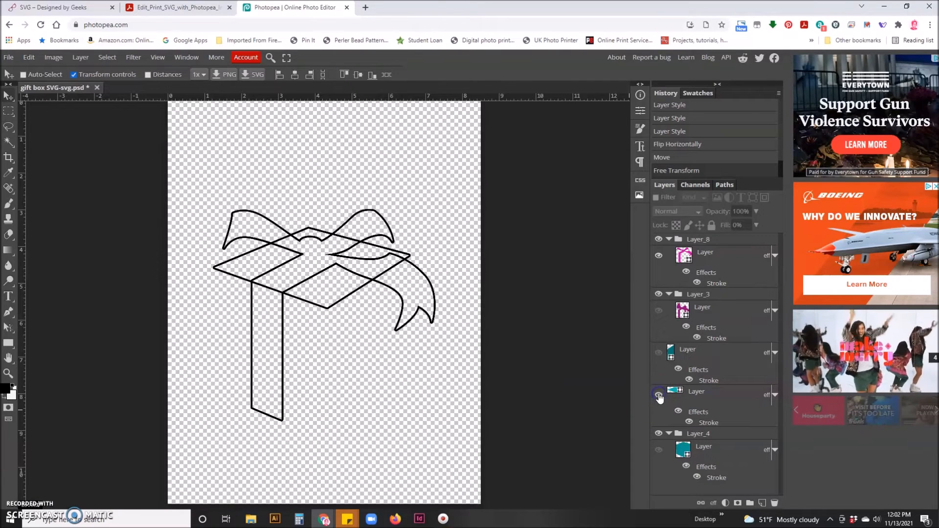
left_click(698, 394)
left_click_drag(356, 293, 356, 180)
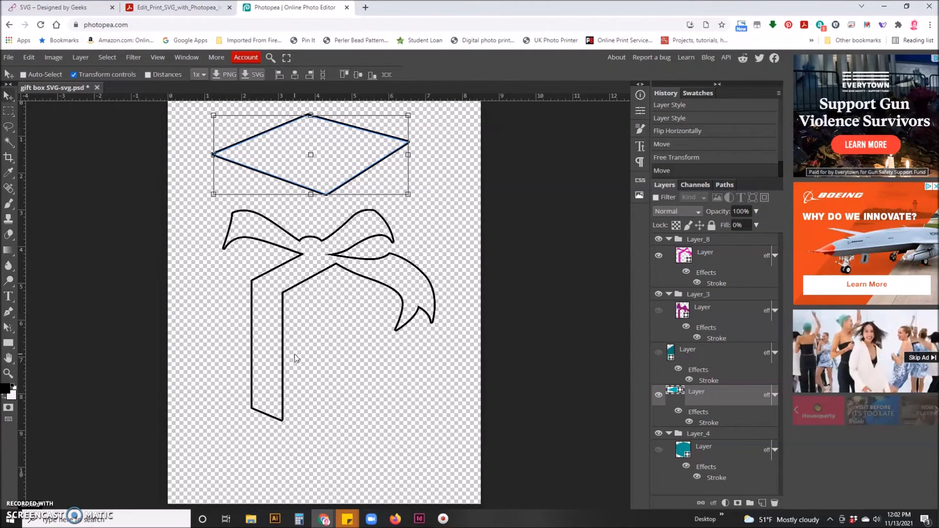
key("ctrl+z")
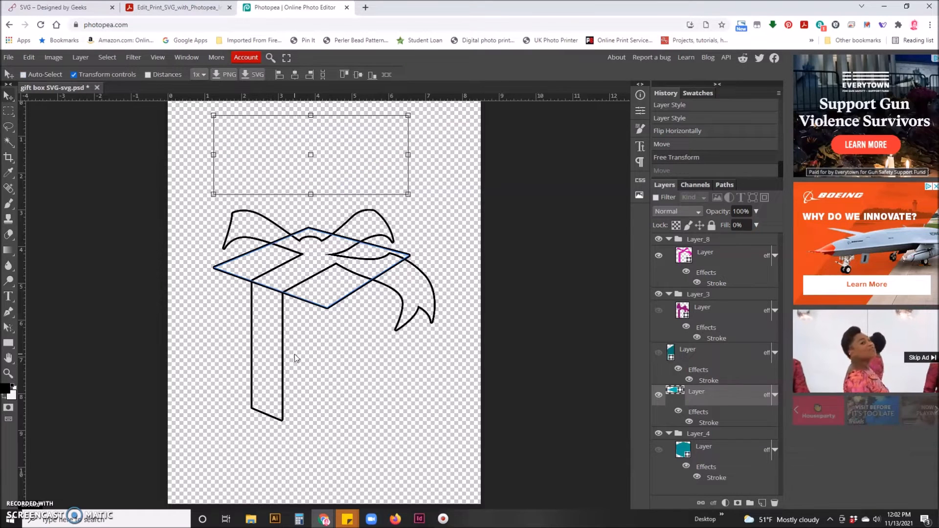
left_click(659, 394)
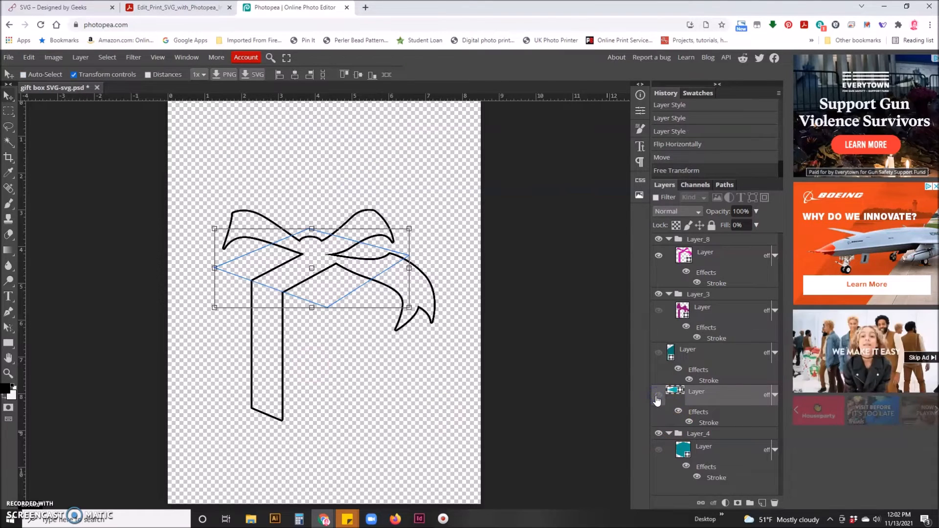
left_click(580, 363, "ctrl")
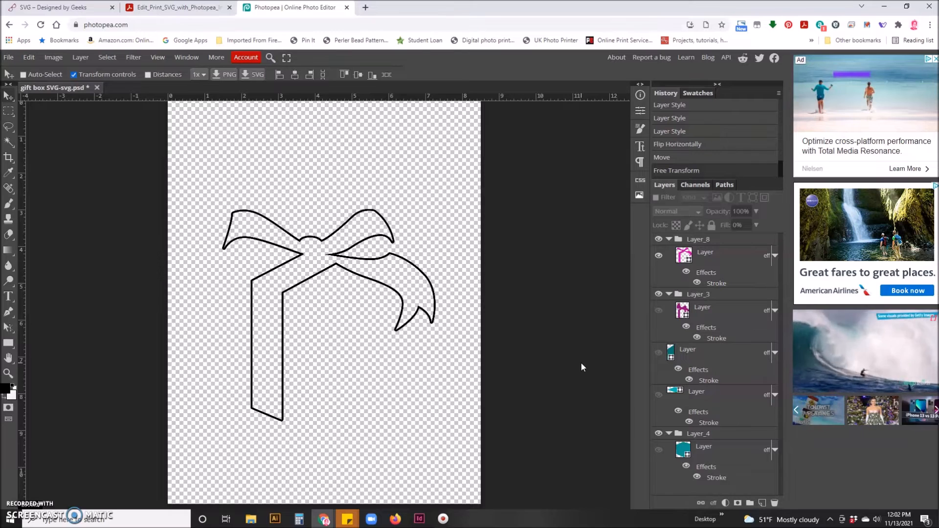
Preview the bow and ribbon page for printing on the HP LaserJet 200 color printer, and close the preview without printing
left_click(10, 58)
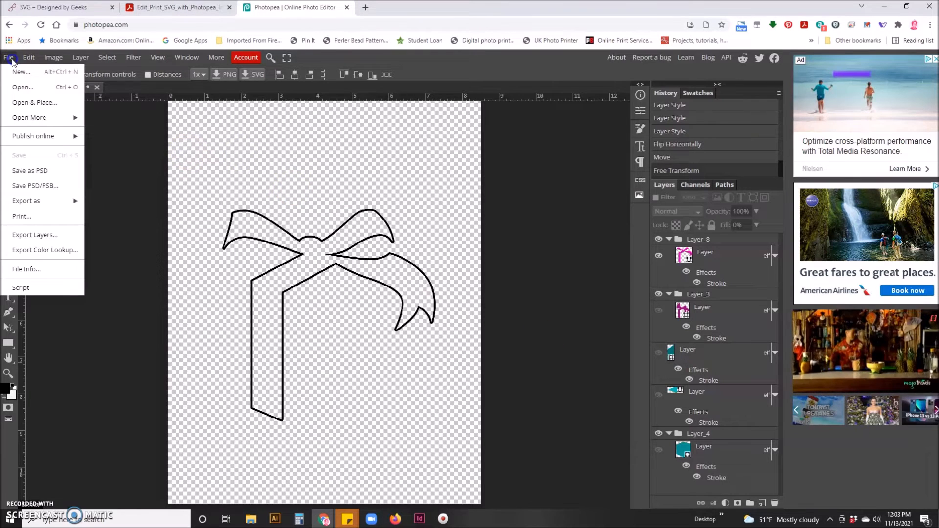
left_click(31, 217)
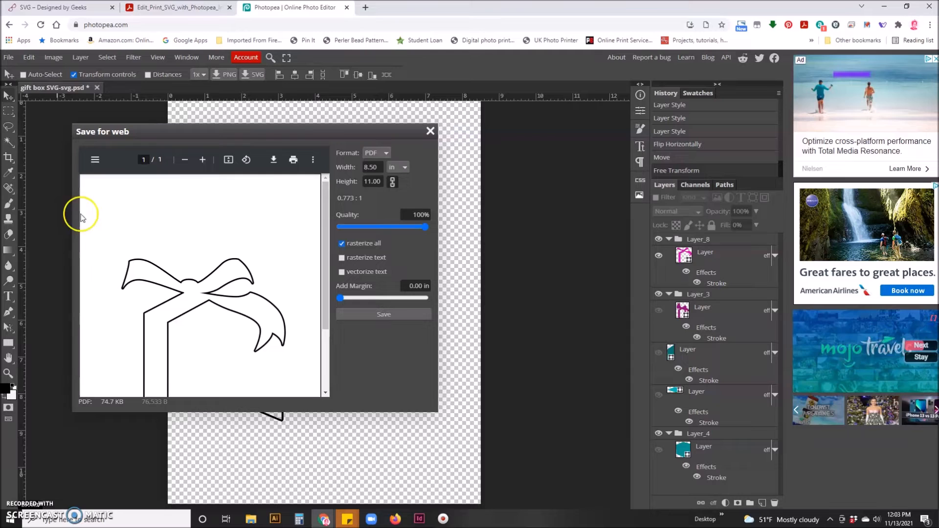
left_click(294, 161)
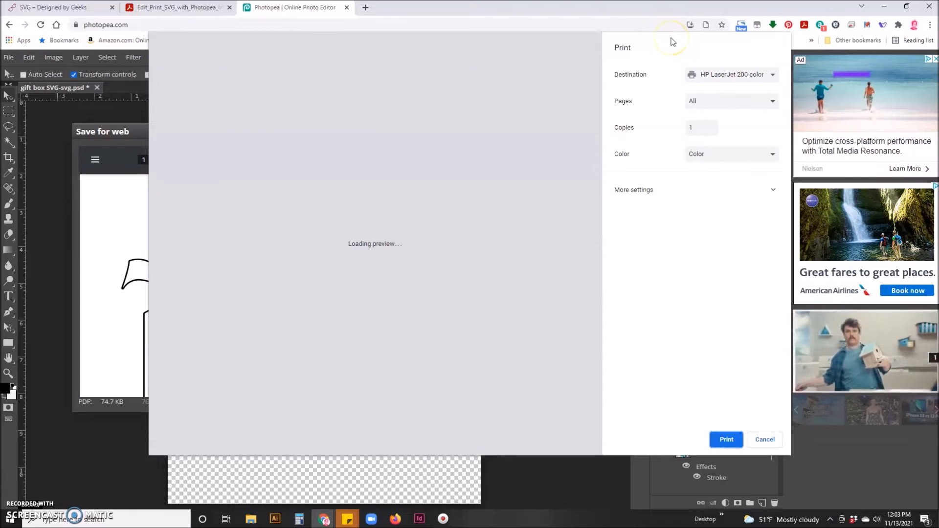
left_click(715, 77)
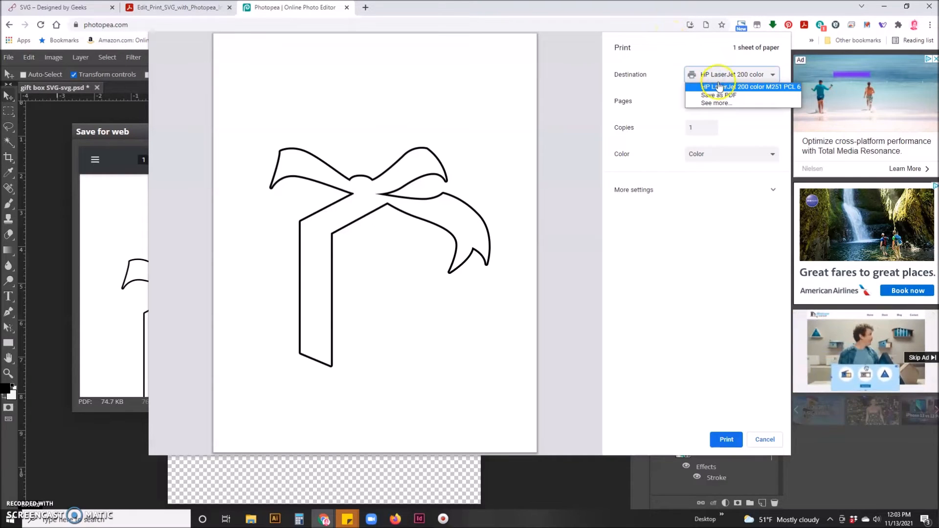
left_click(715, 86)
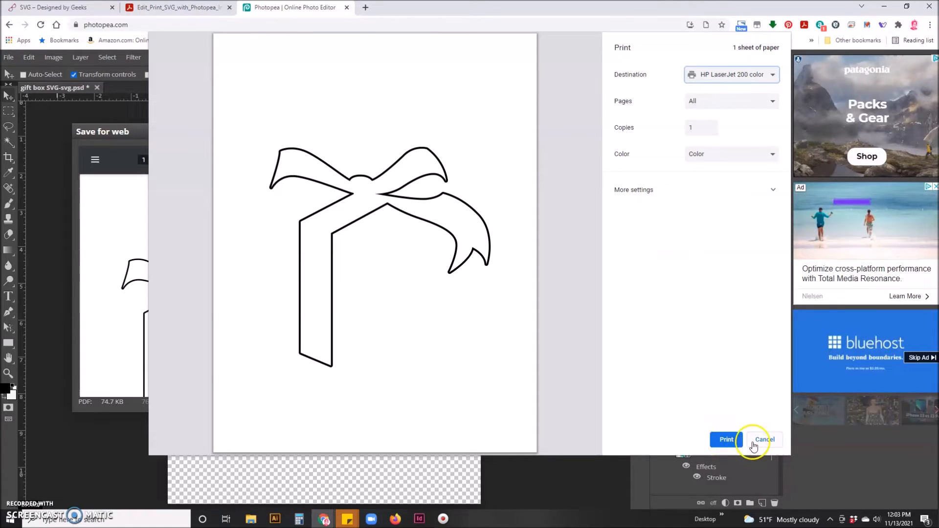
left_click(724, 443)
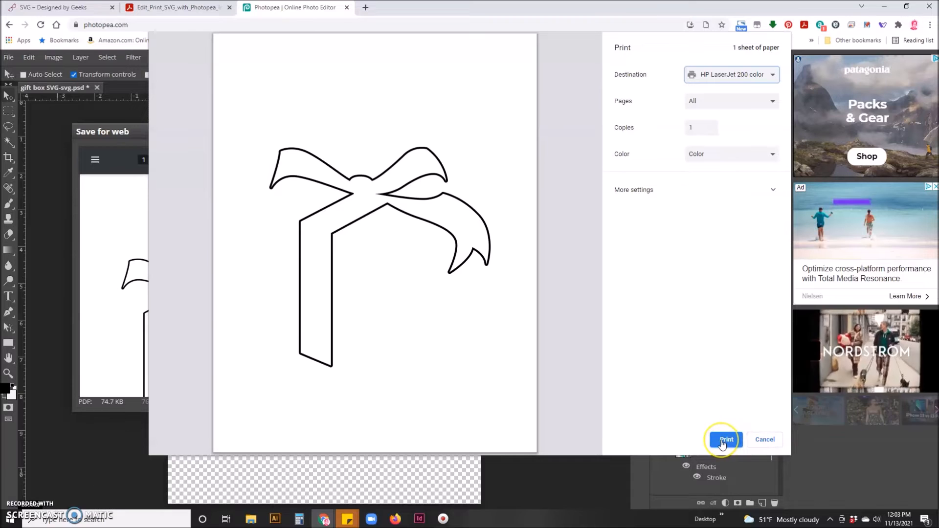
left_click(761, 439)
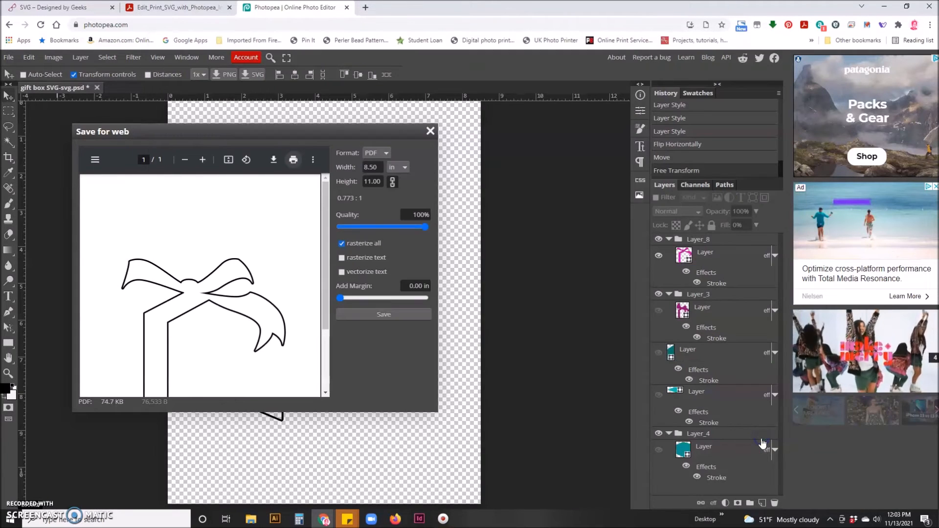
left_click(429, 131)
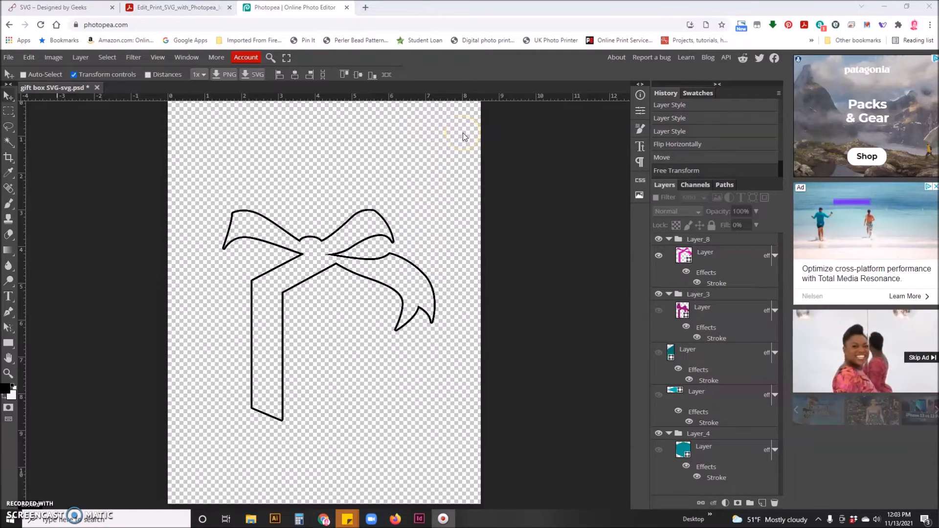
Show only the back ribbon shape in Layer_3 and check its print preview, closing it without printing
left_click(659, 256)
left_click(658, 312)
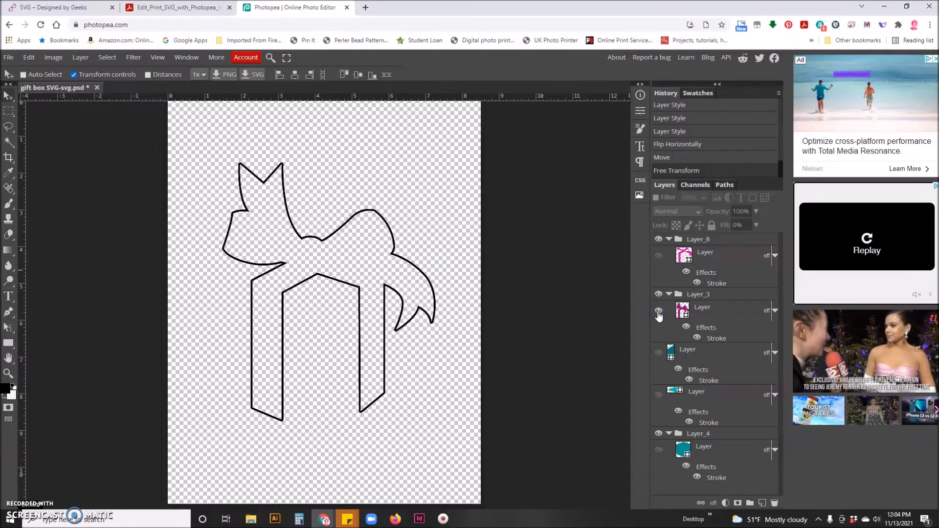
left_click(8, 58)
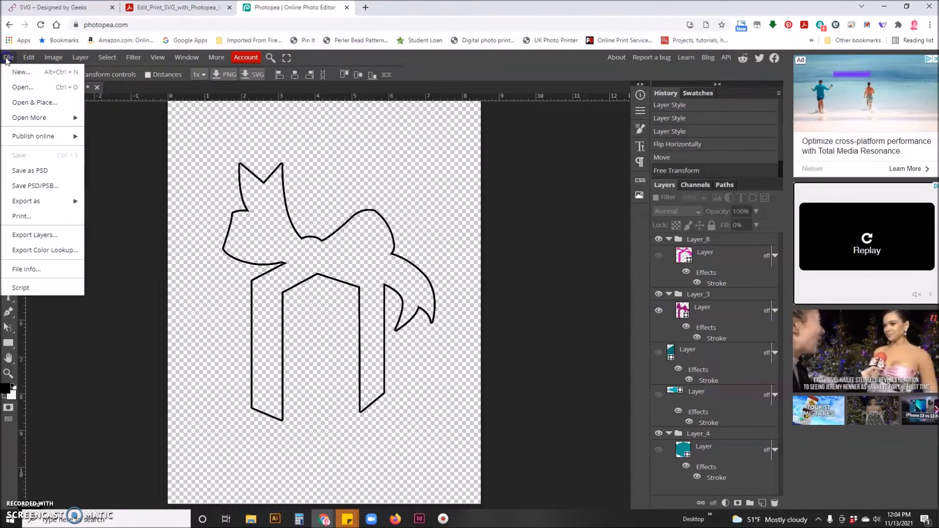
left_click(28, 216)
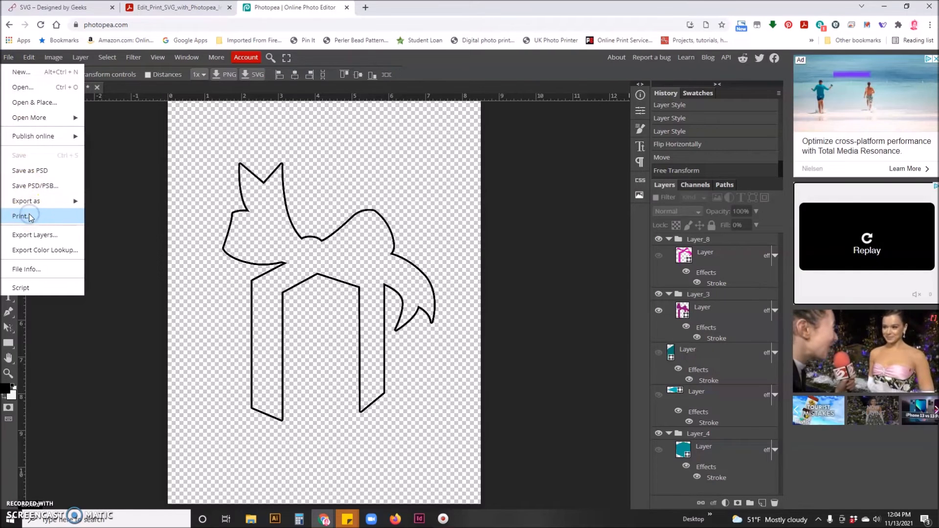
left_click(293, 159)
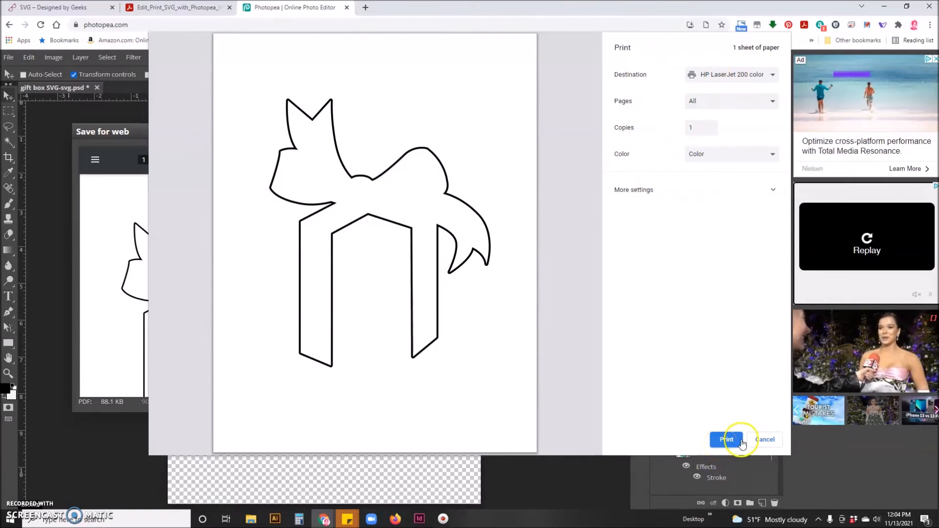
left_click(764, 439)
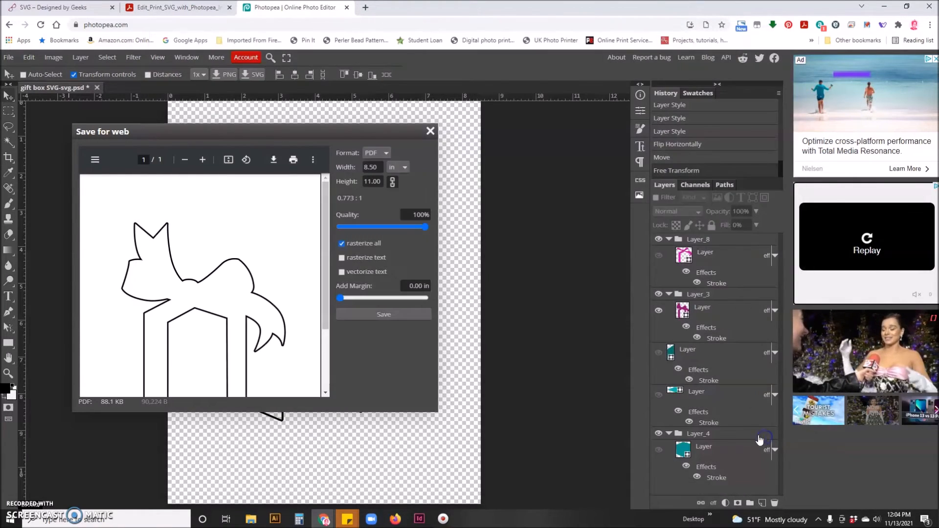
left_click(430, 131)
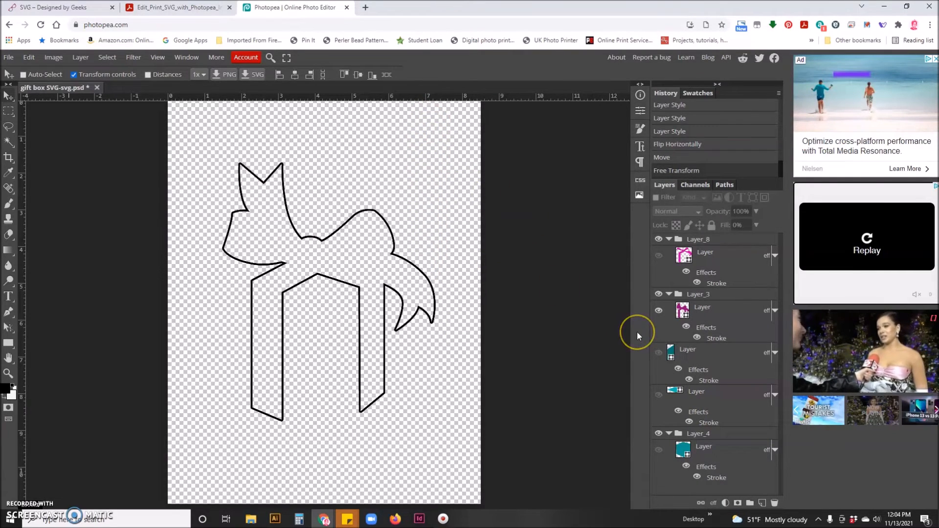
Hide the back ribbon shape and examine the box's right side face and top face one at a time
left_click(658, 310)
left_click(658, 353)
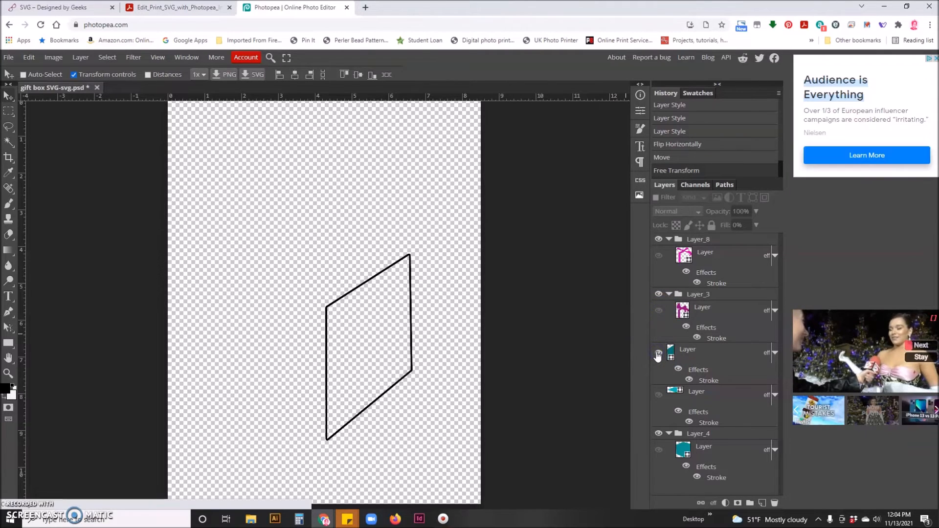
left_click(658, 353)
left_click(659, 395)
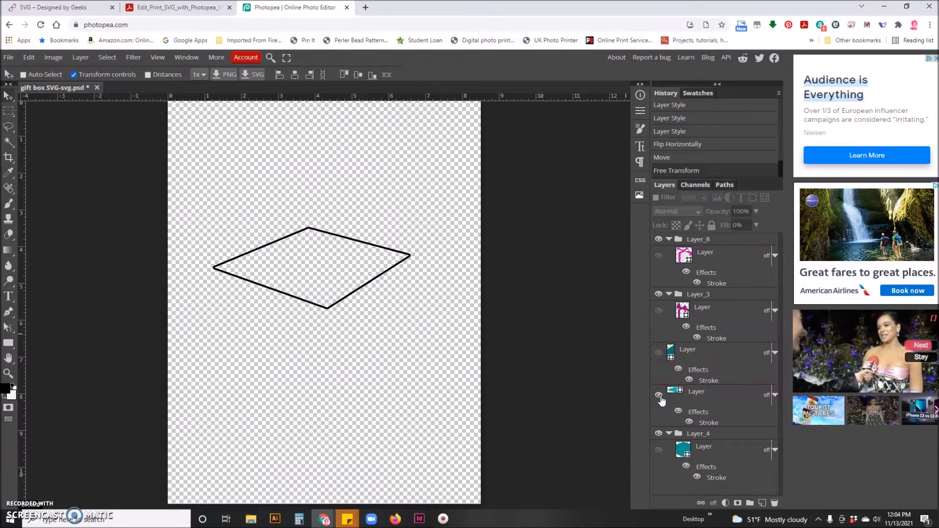
left_click(659, 395)
Make all five gift box shape layers visible again, from the Layer_4 box outline up to the Layer_8 bow
left_click(659, 450)
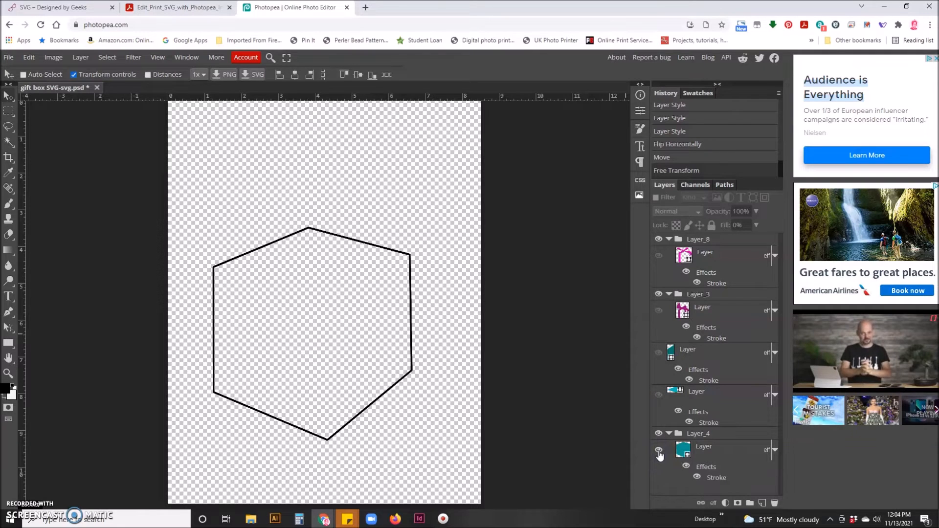
left_click(659, 395)
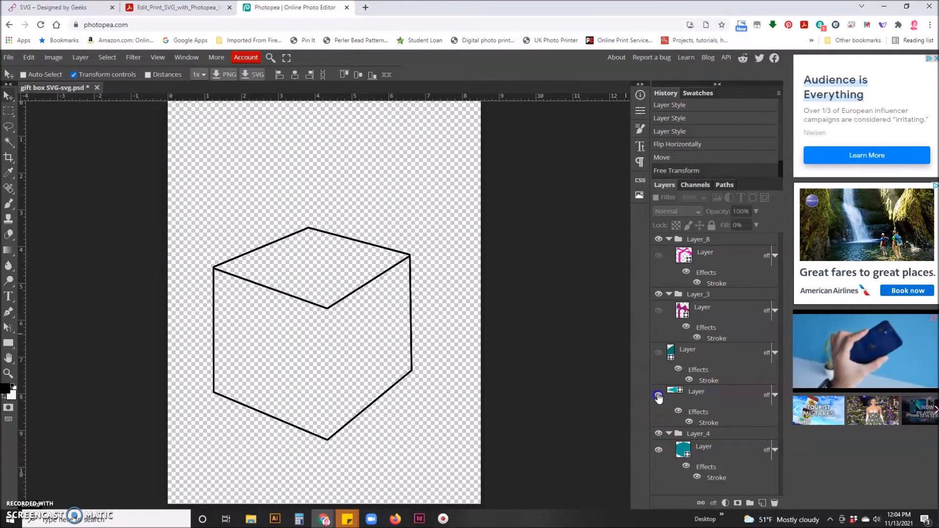
left_click(658, 353)
left_click(659, 311)
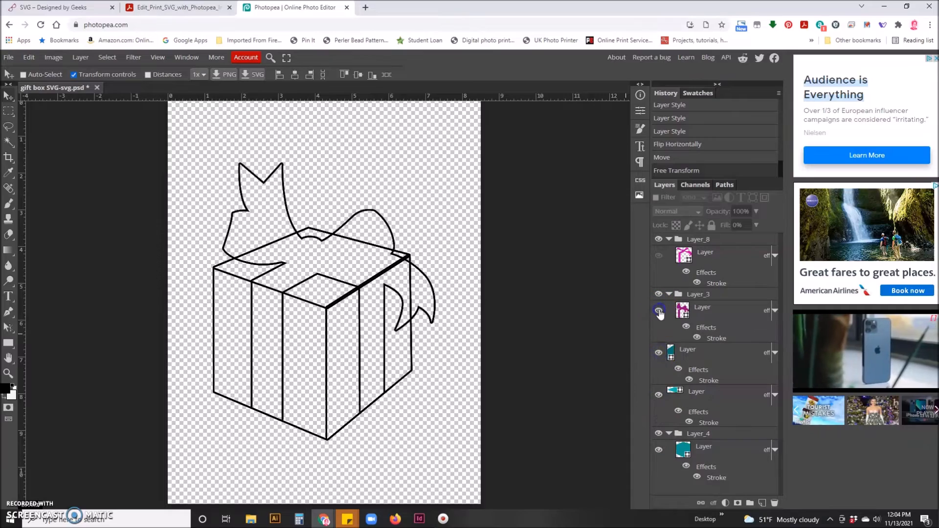
left_click(659, 255)
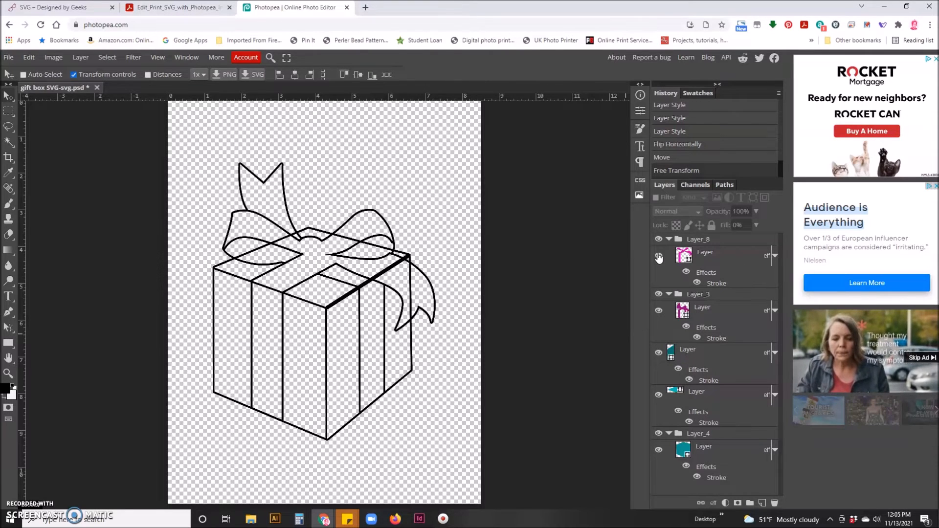
Export the complete gift box drawing as an 8.50 by 11.00 in SVG and show the downloaded file in its folder
left_click(8, 57)
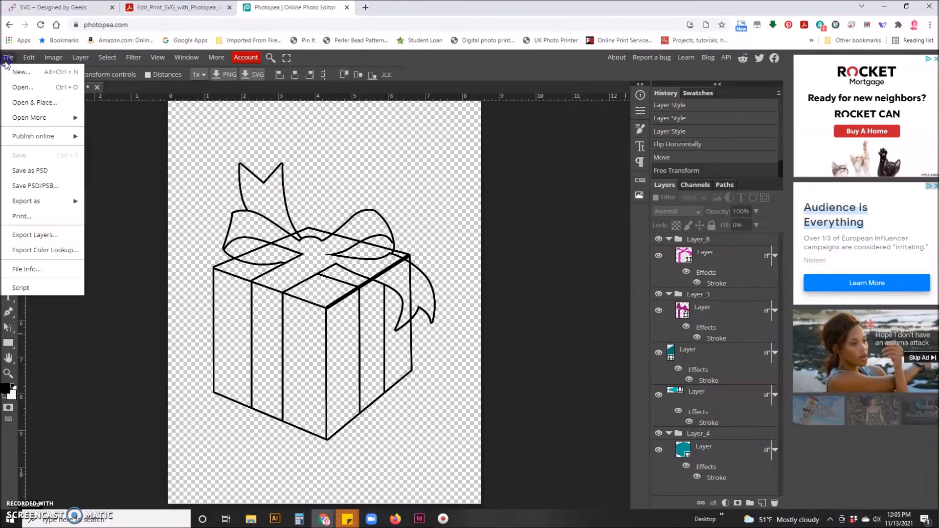
mouse_move(47, 202)
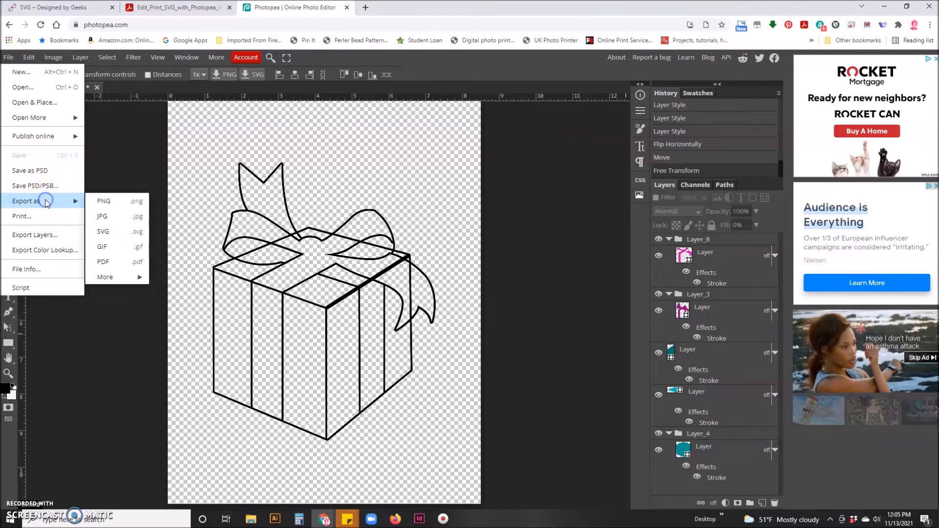
left_click(103, 234)
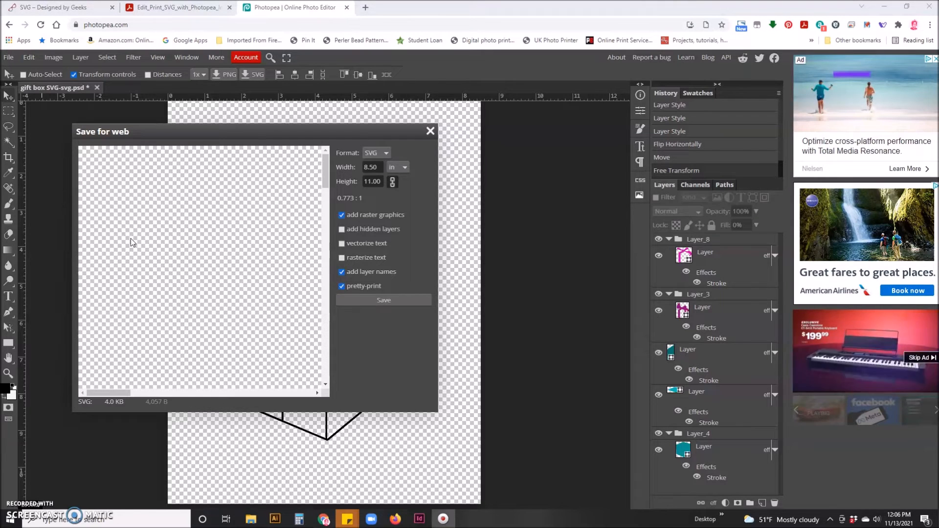
left_click(380, 302)
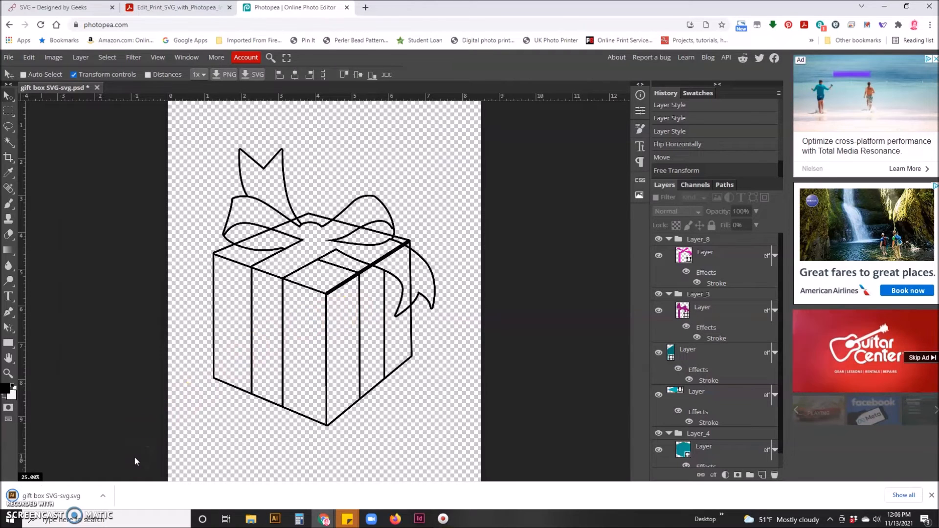
left_click(104, 498)
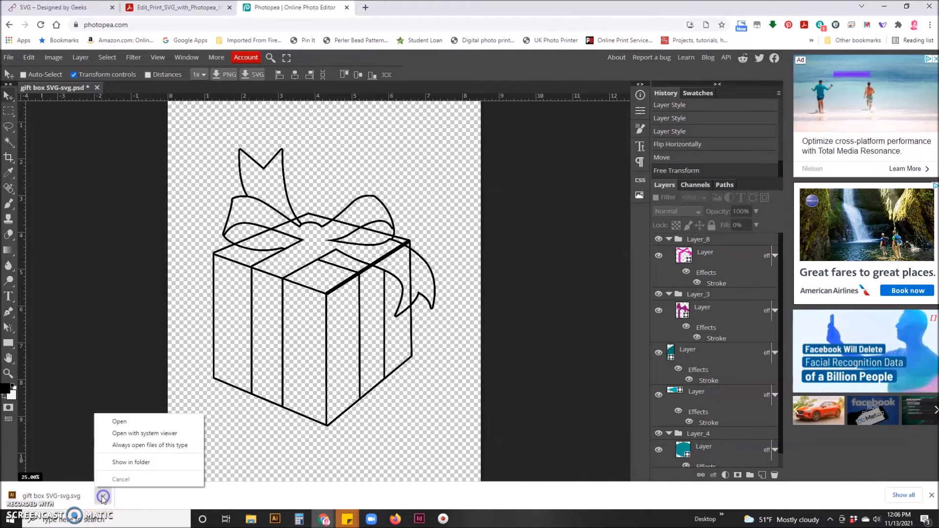
left_click(135, 463)
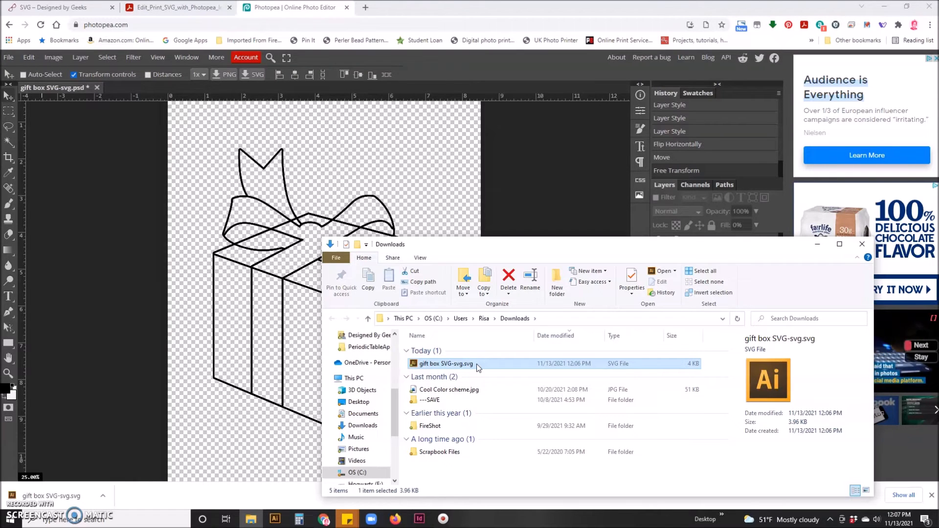
Open the exported gift box SVG-svg.svg from the Downloads folder to check how it reads back in, and close that document
left_click(513, 147)
left_click(9, 57)
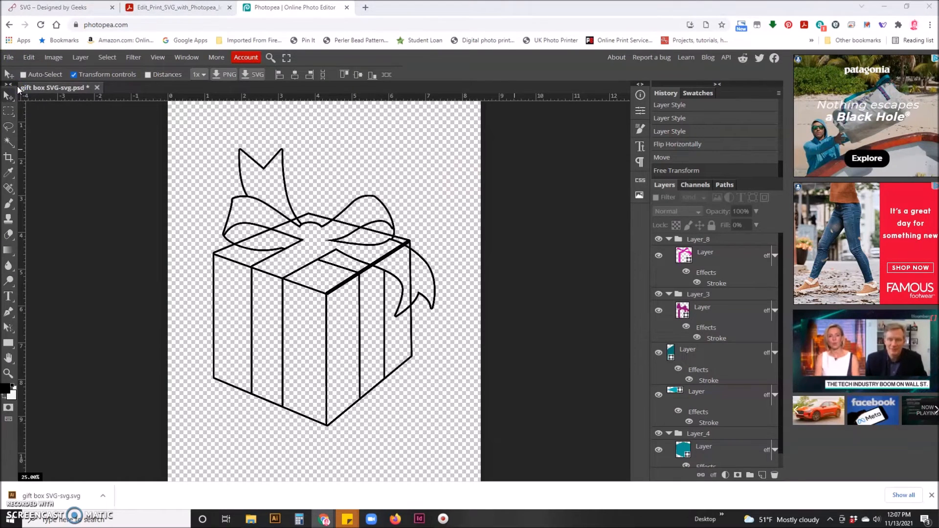
left_click(33, 113)
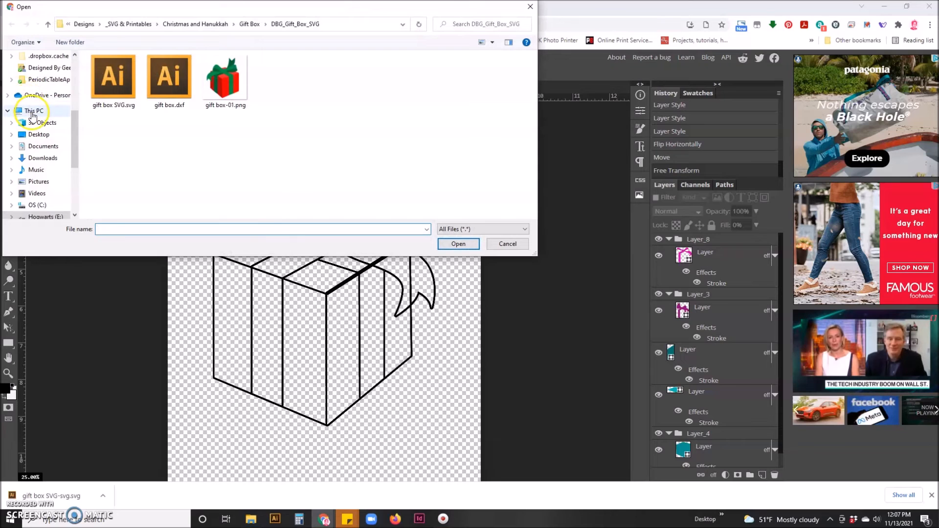
left_click(48, 157)
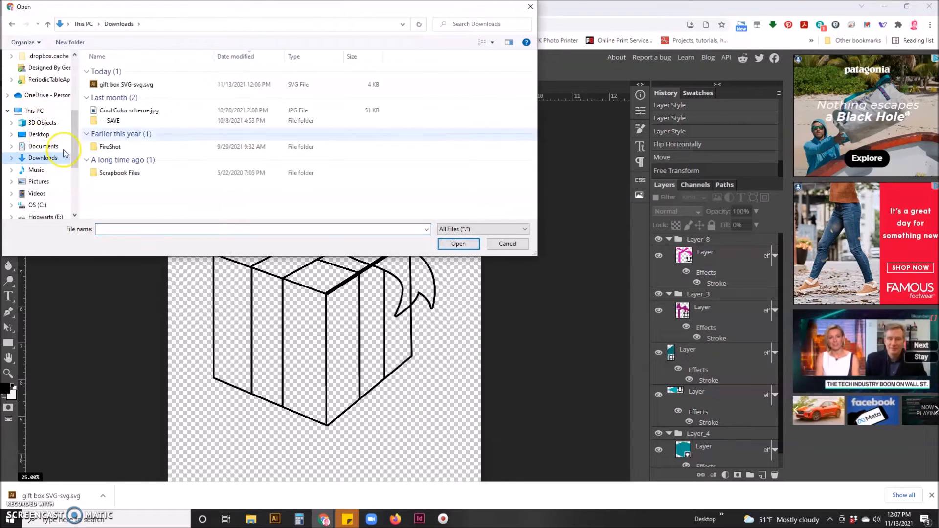
double_click(126, 84)
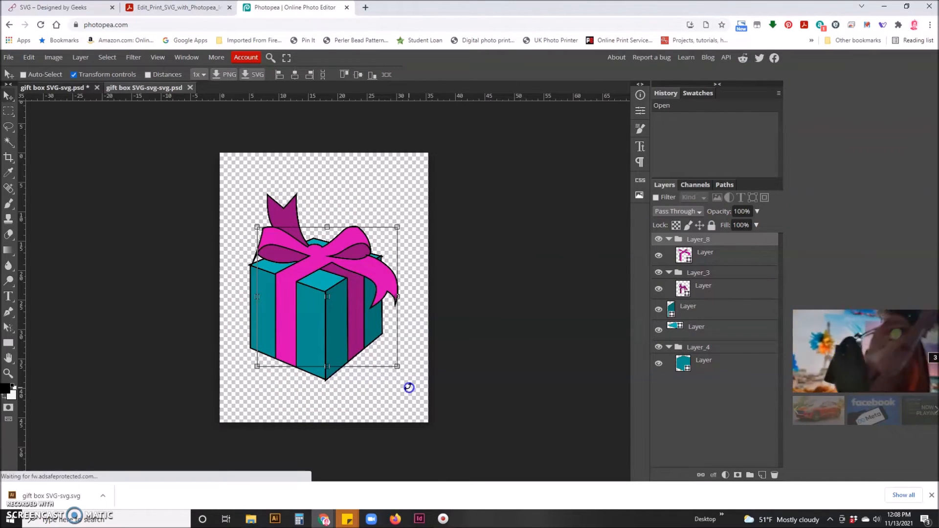
left_click(190, 88)
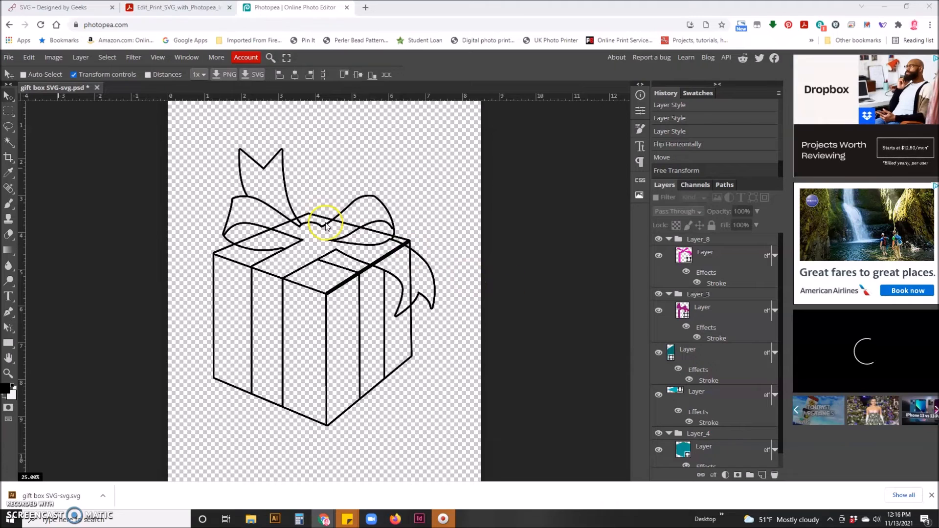
Save the outlined gift box drawing as gift box SVG-svg.psd in the Downloads folder
left_click(8, 58)
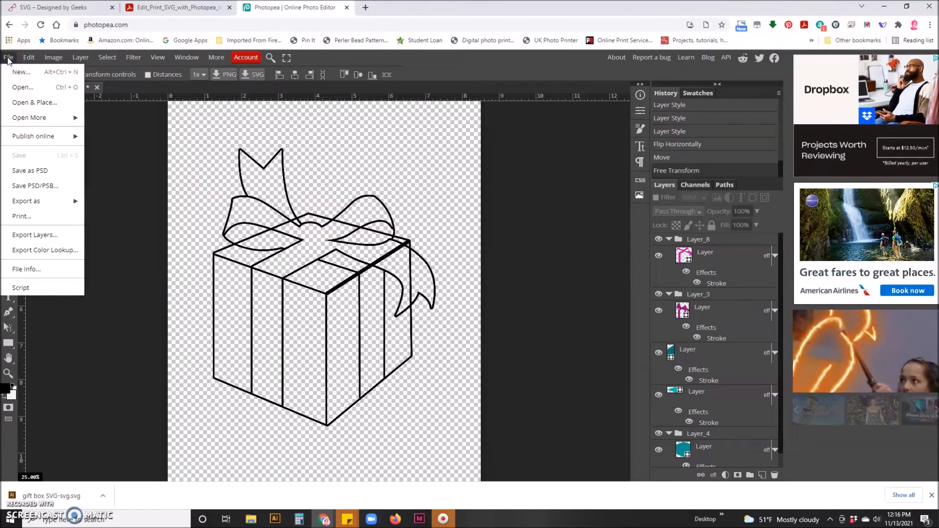
left_click(39, 170)
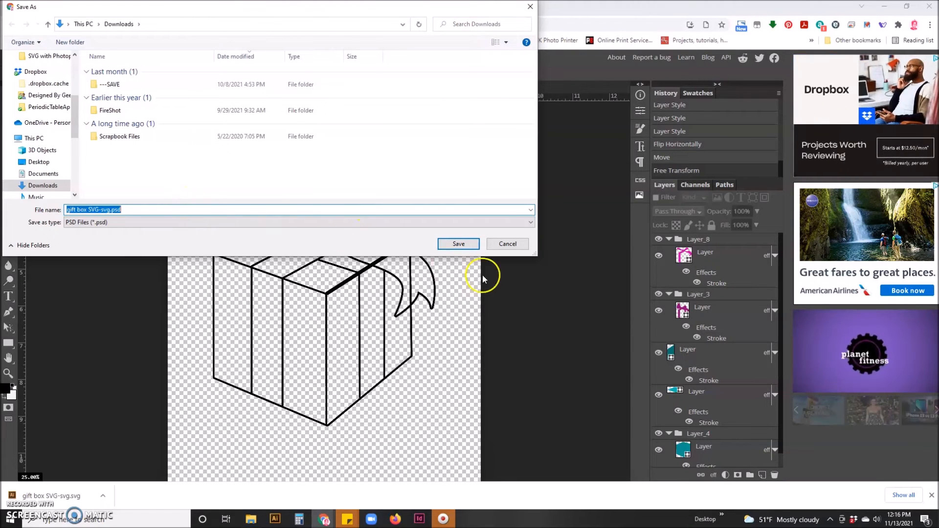
left_click(456, 246)
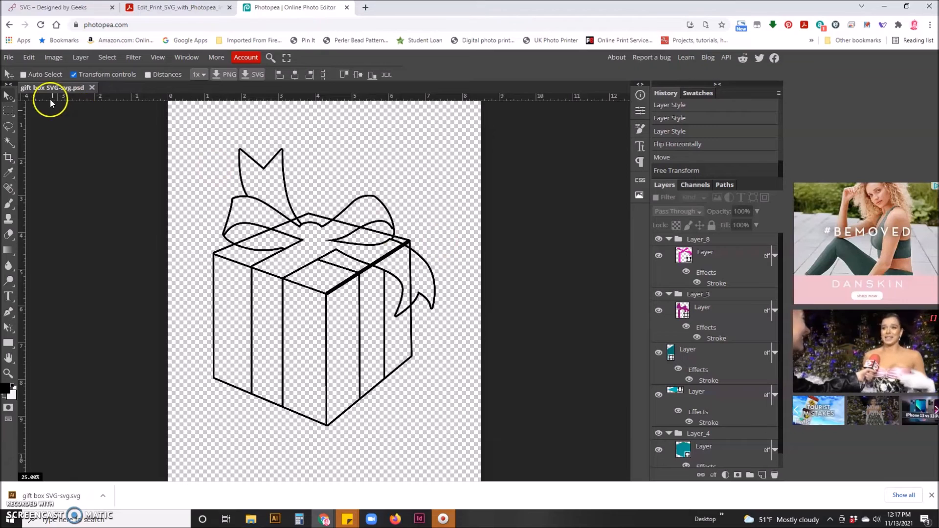
Close the gift box document and reopen gift box SVG-svg.psd from the Downloads folder
left_click(92, 88)
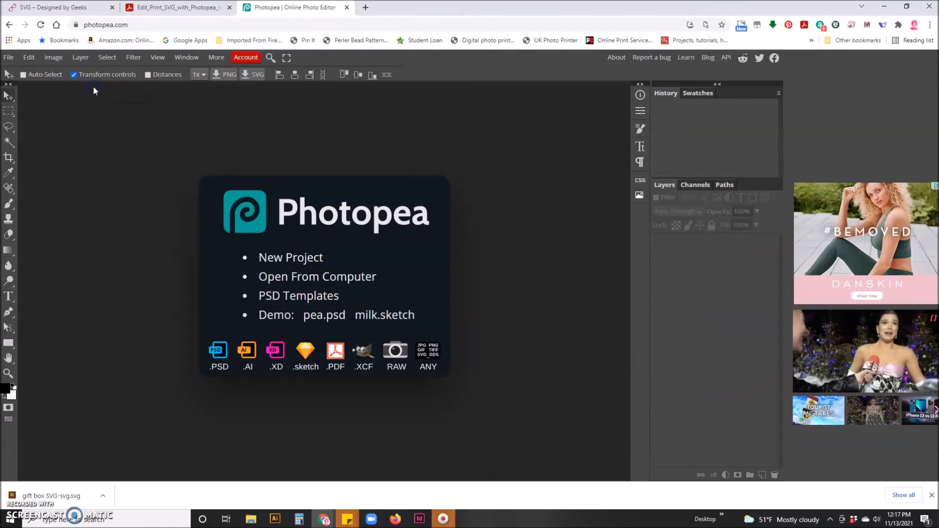
left_click(249, 516)
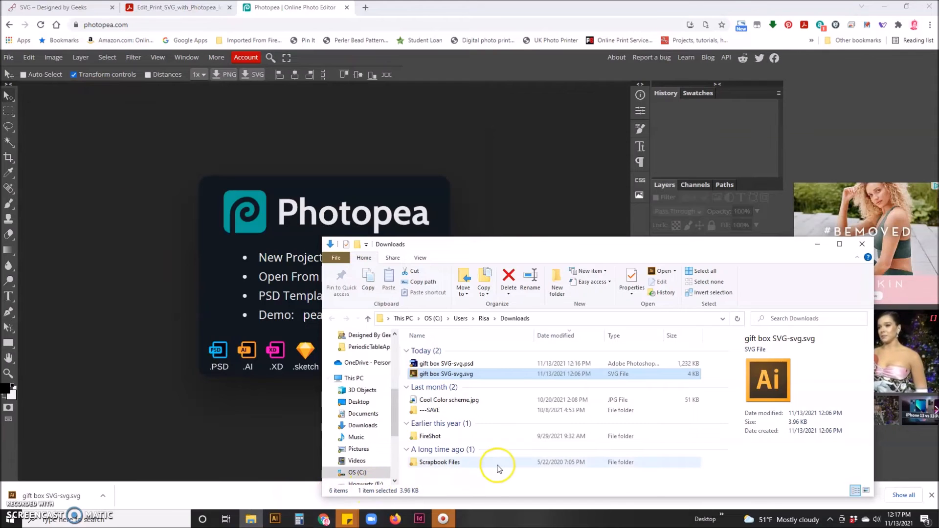
left_click_drag(459, 363, 259, 230)
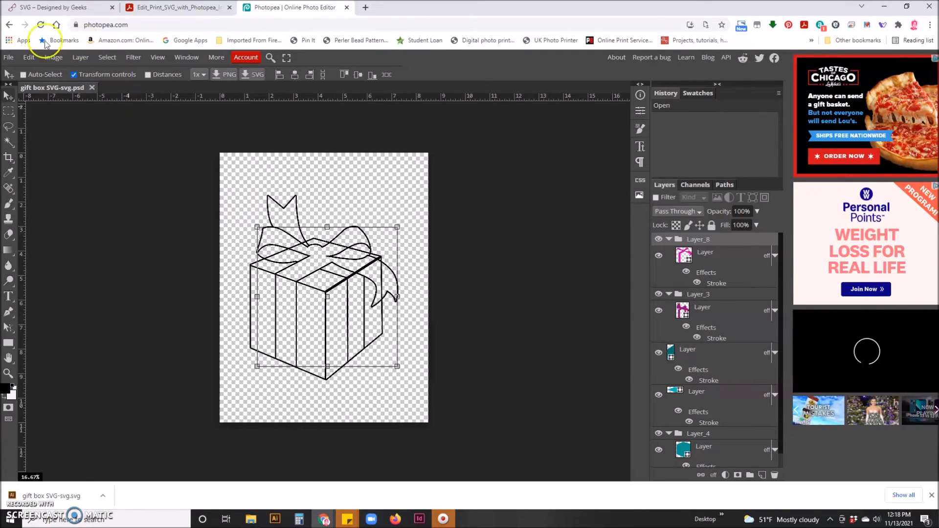
Start exporting the gift box drawing as PNG and change the export format to JPG
left_click(9, 57)
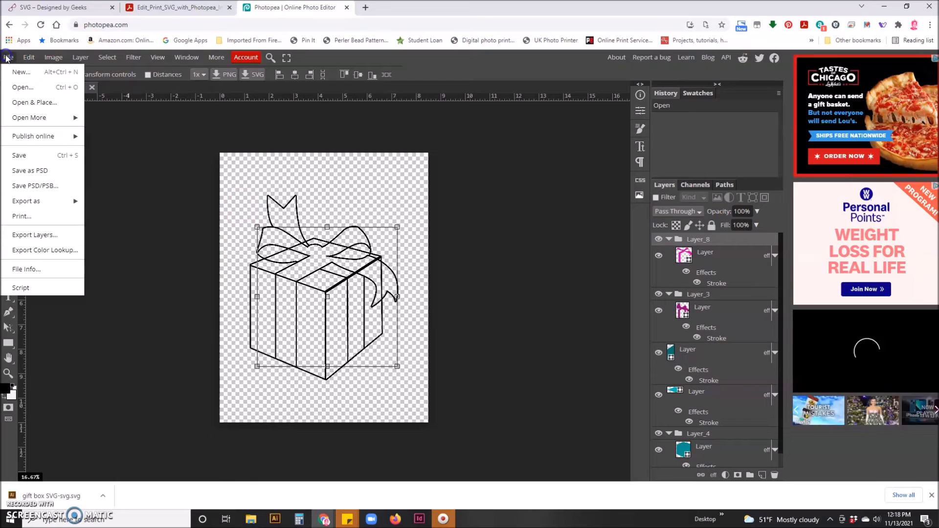
left_click(40, 200)
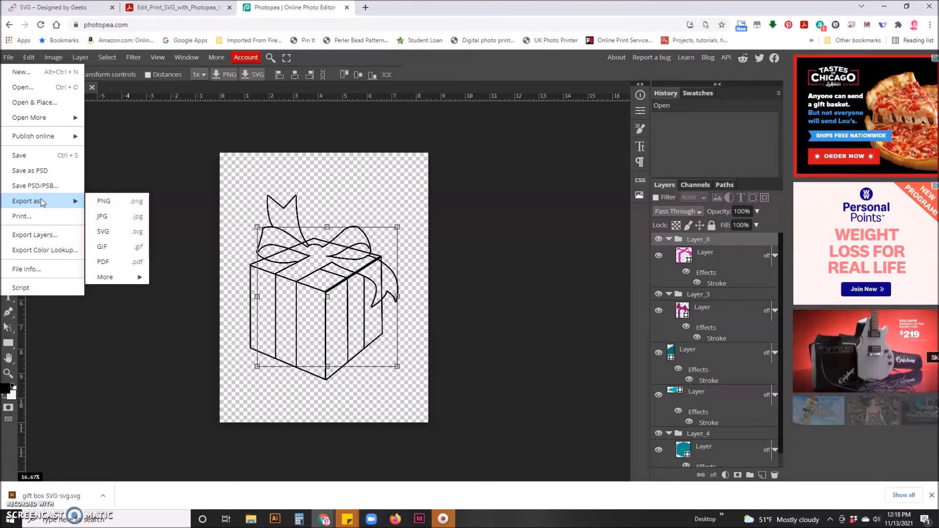
left_click(95, 204)
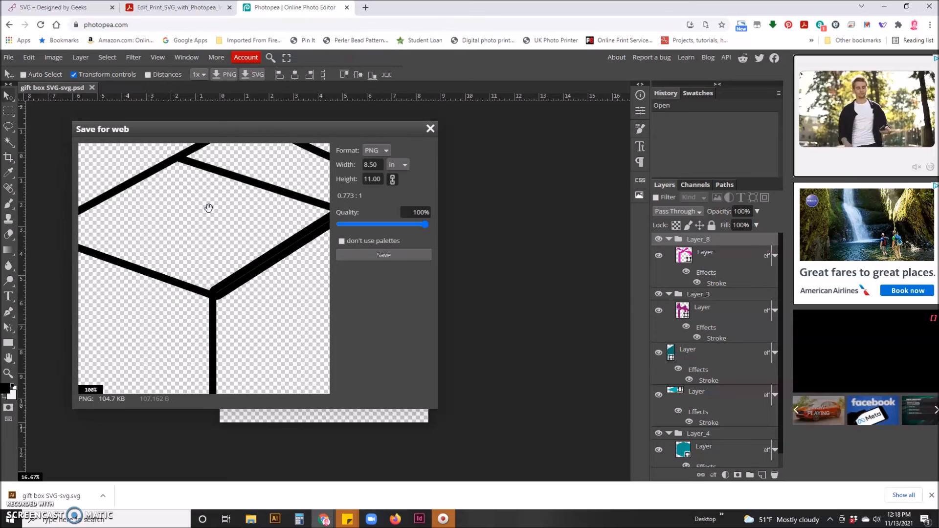
left_click(252, 209)
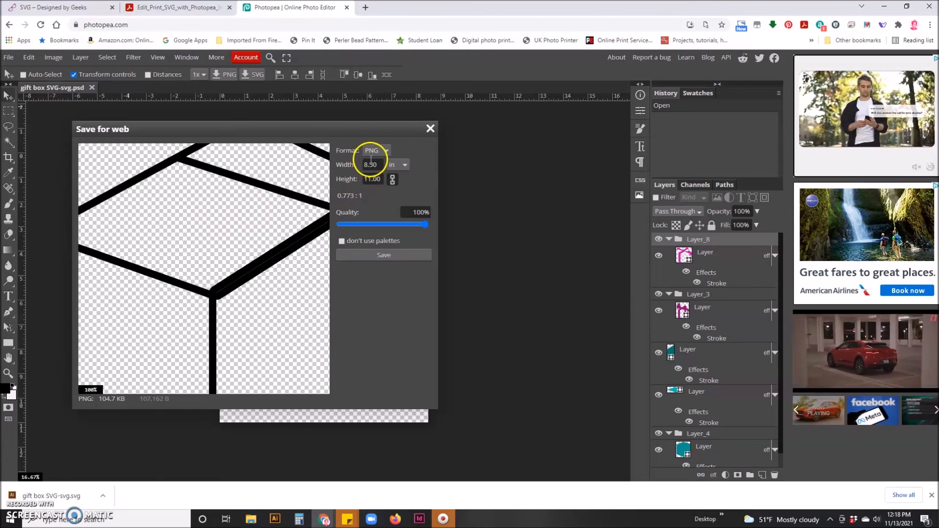
left_click(386, 151)
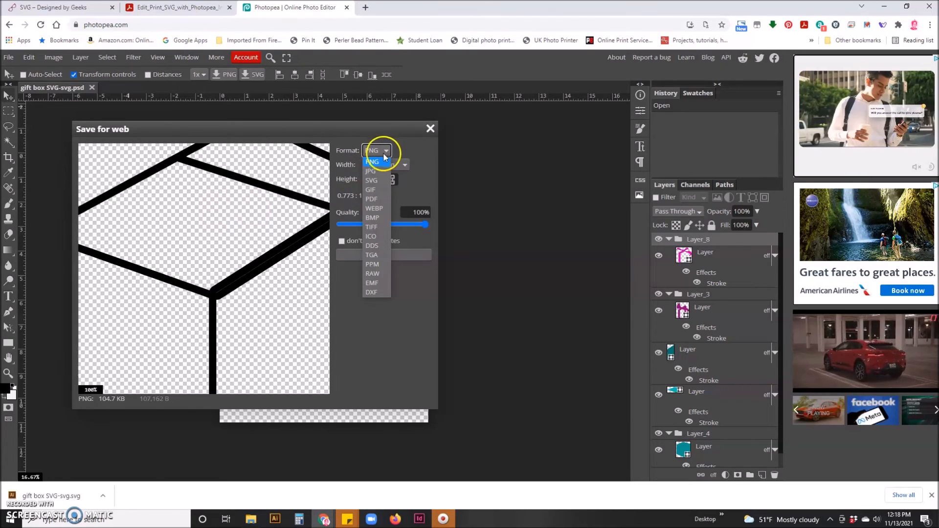
left_click(369, 172)
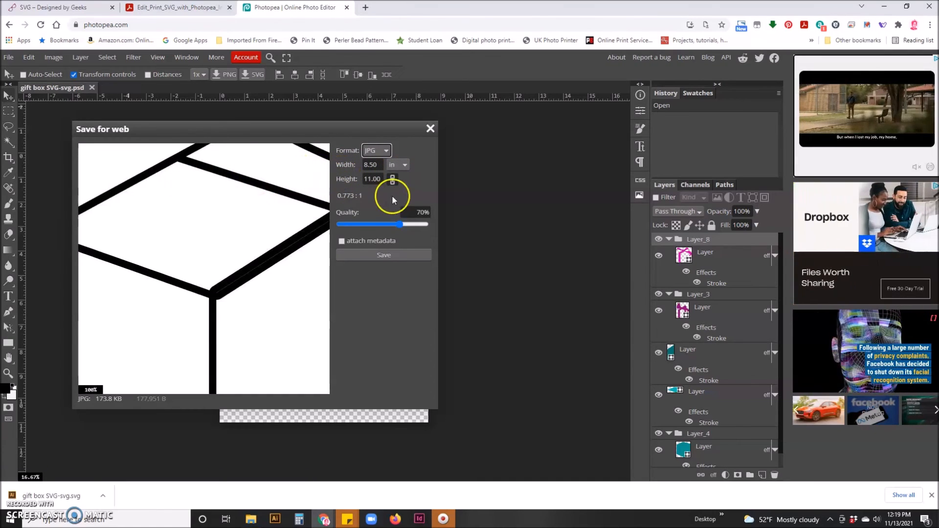
Set the JPG export width to 1000 px with the proportions linked and save the image
left_click(403, 166)
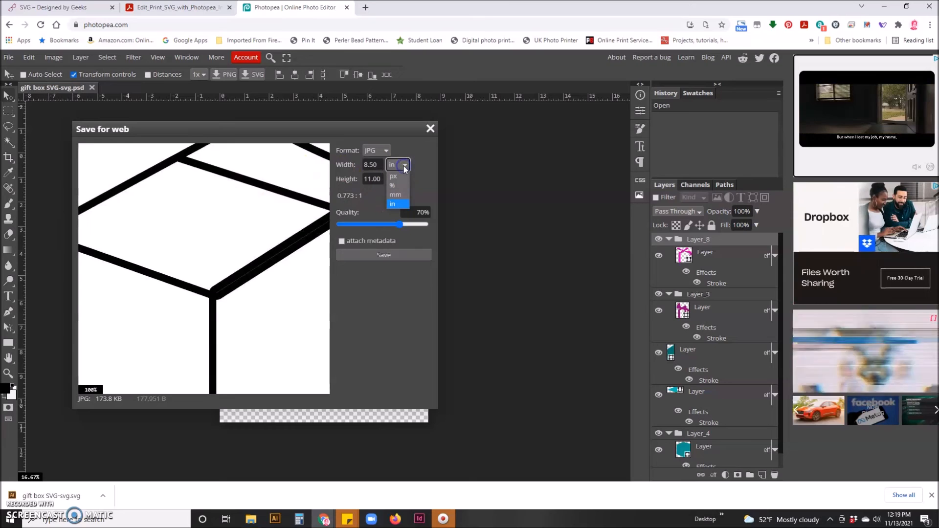
left_click(392, 176)
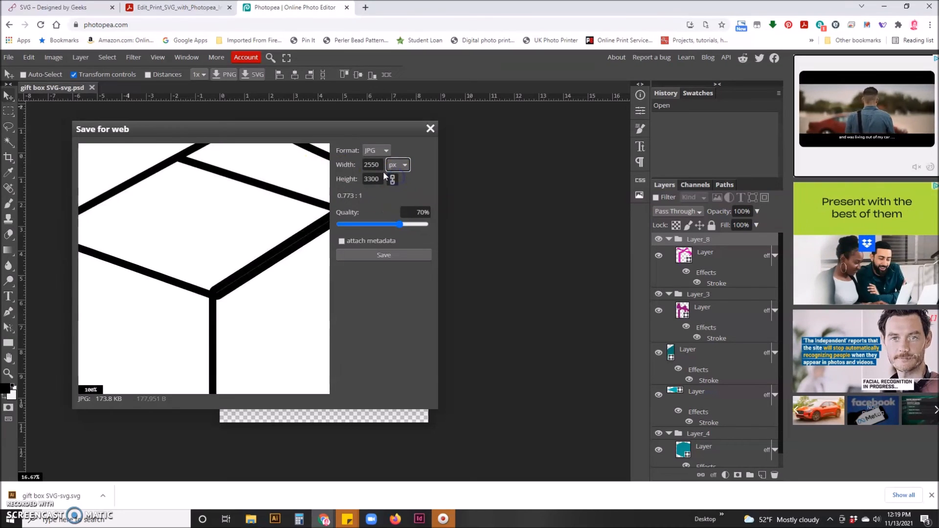
double_click(381, 165)
type("1000")
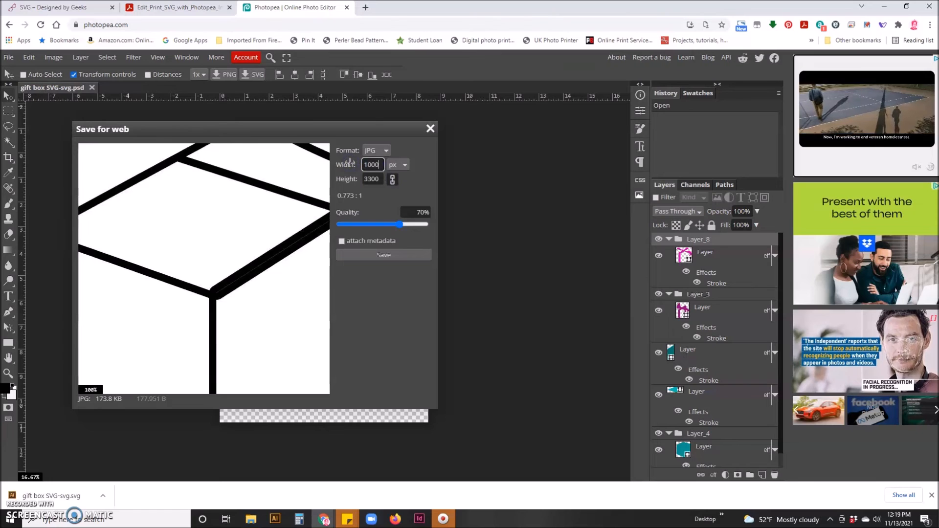
key("Tab")
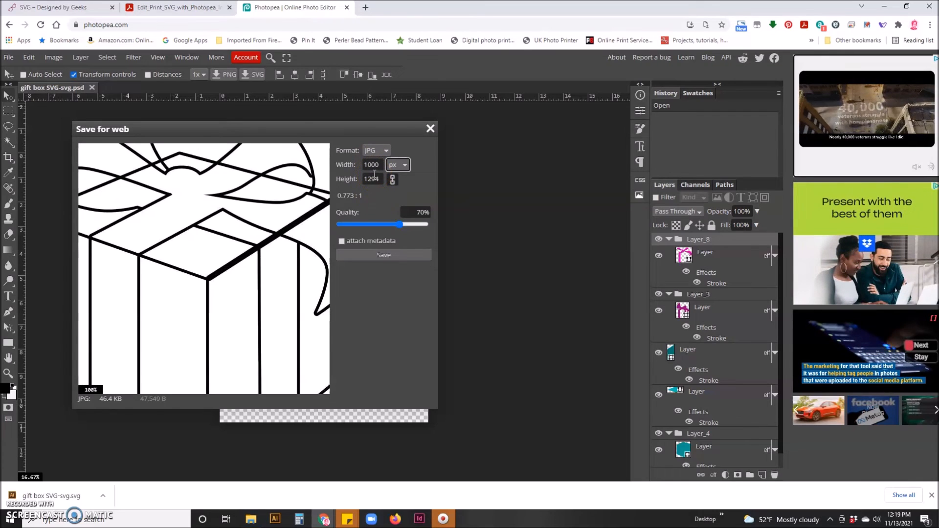
left_click(383, 255)
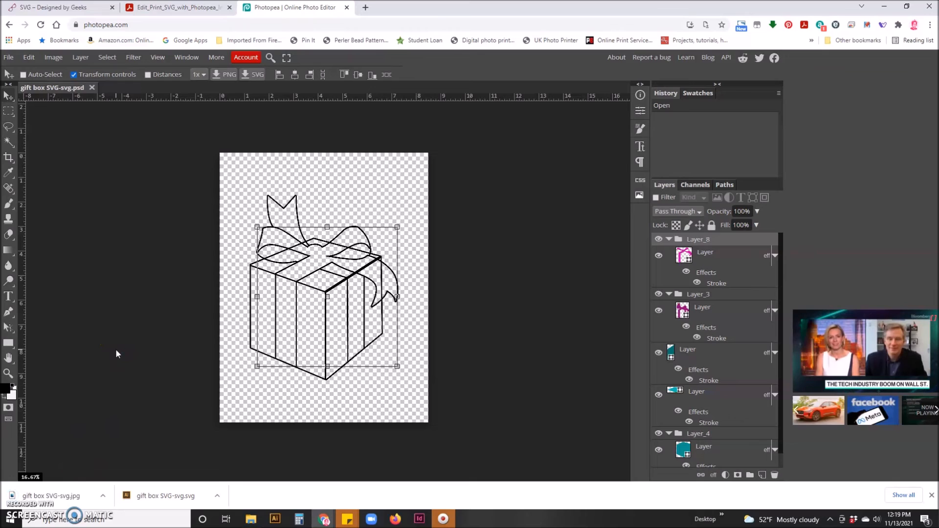
Start a PDF export of the gift box drawing and set its width to 8.5 in with the proportions linked
left_click(9, 57)
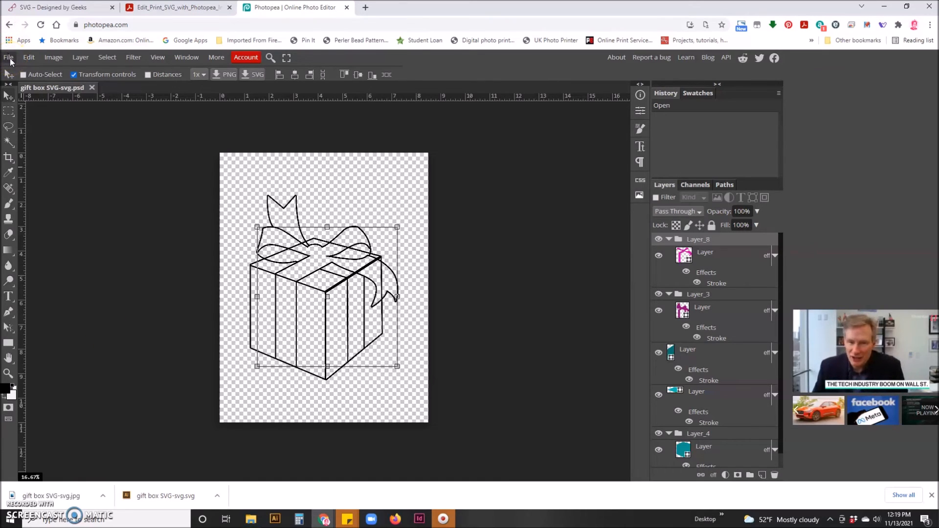
left_click(37, 201)
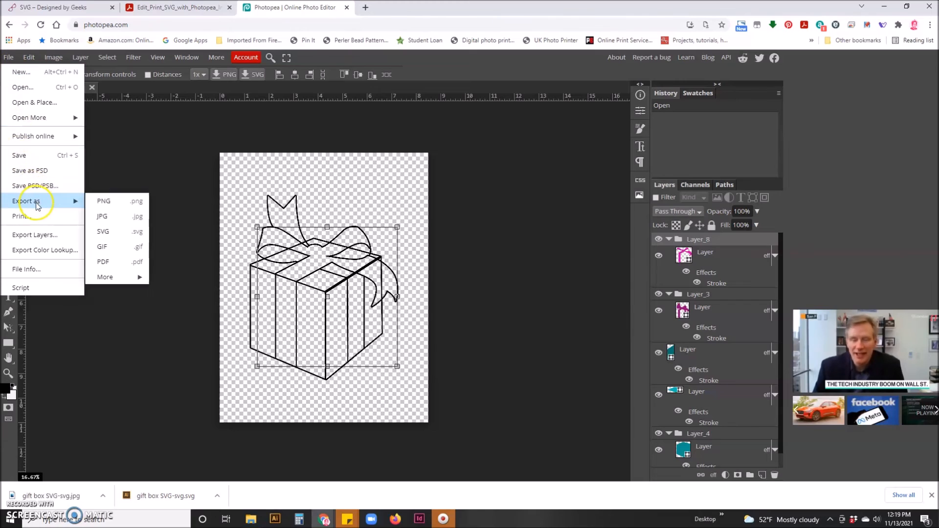
left_click(118, 262)
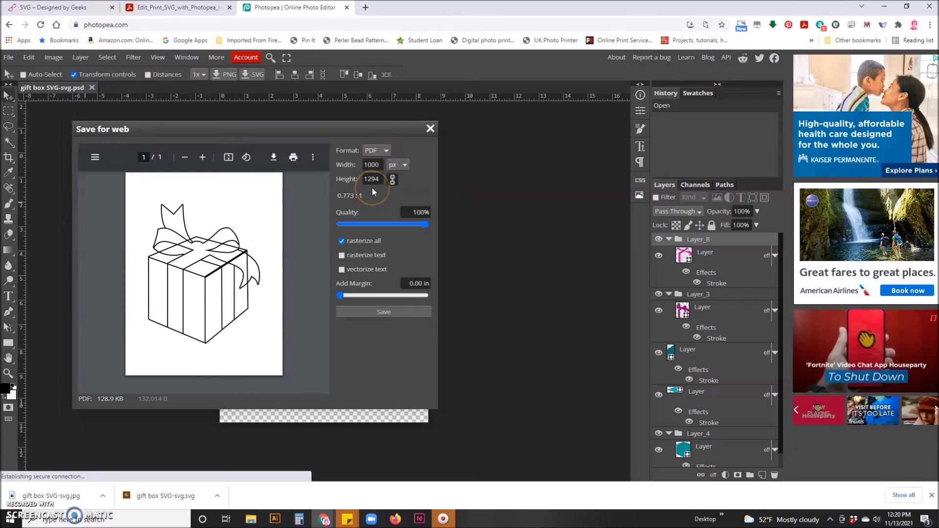
left_click(399, 165)
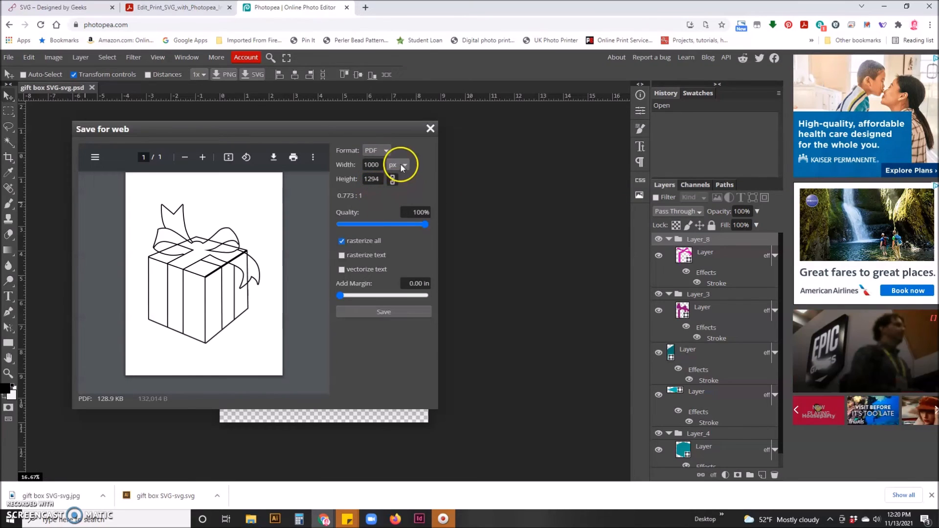
left_click(395, 204)
left_click(377, 165)
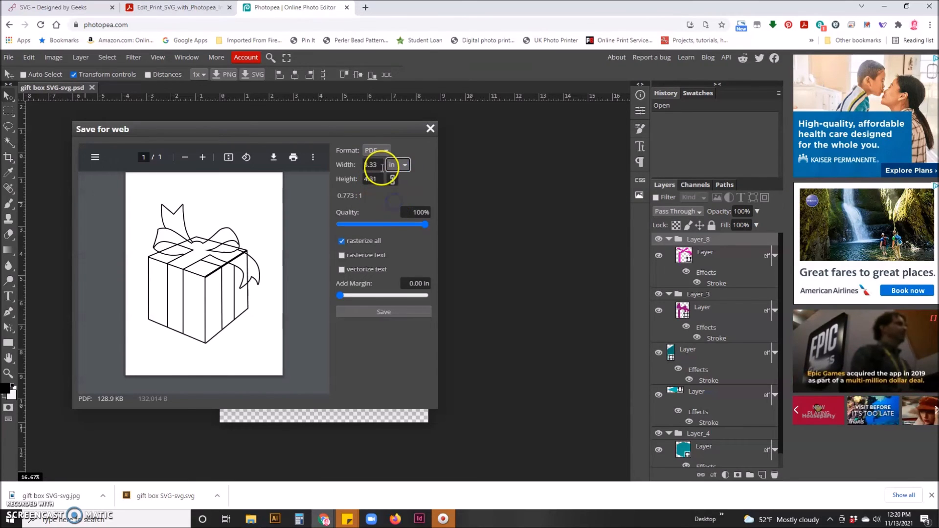
type("8.5")
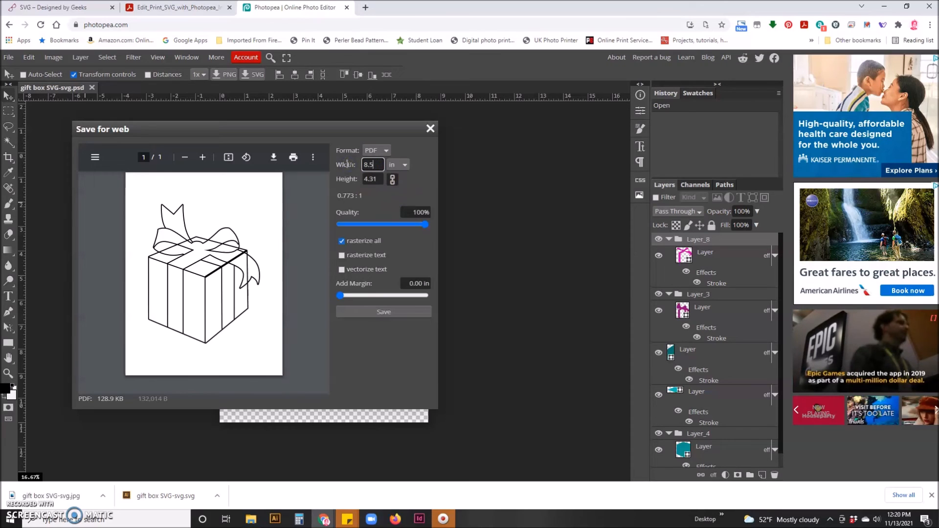
key("Tab")
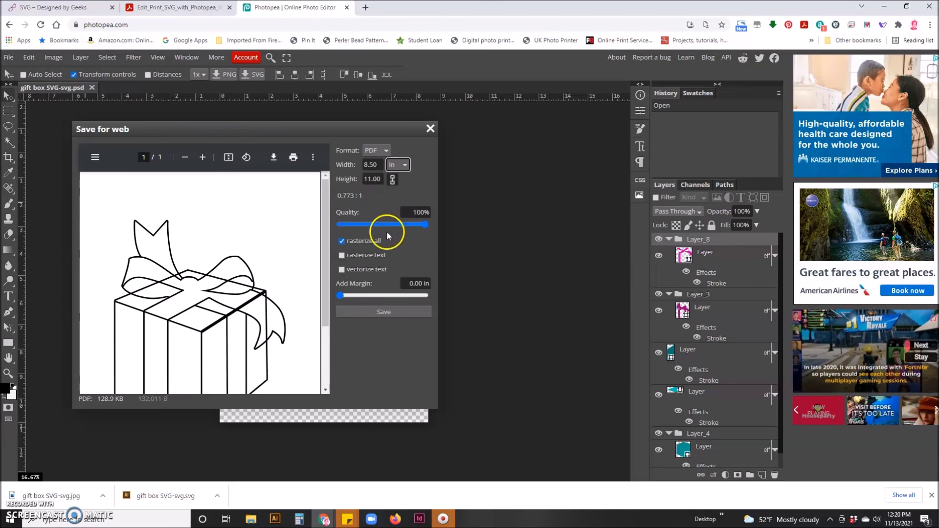
Compare the PDF preview with rasterize all off and on, keep it enabled, and save the PDF
left_click(342, 240)
left_click(341, 240)
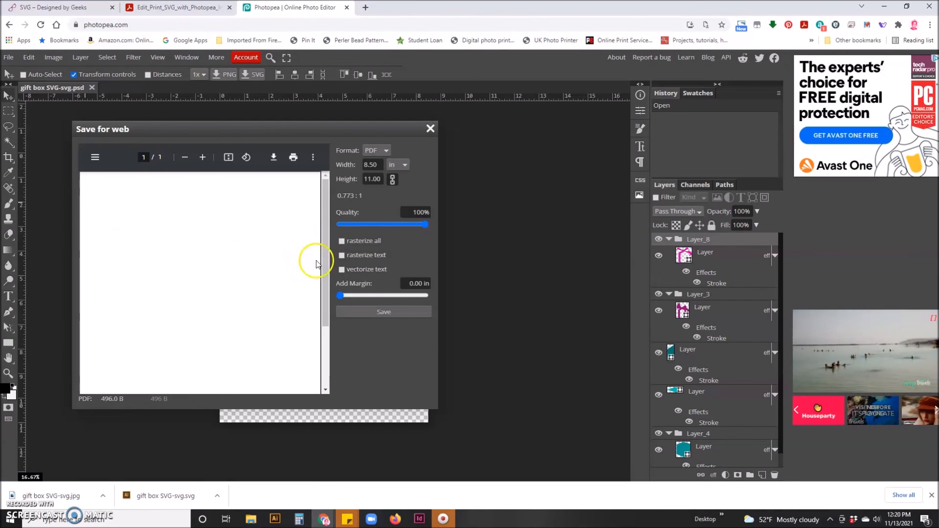
left_click(342, 241)
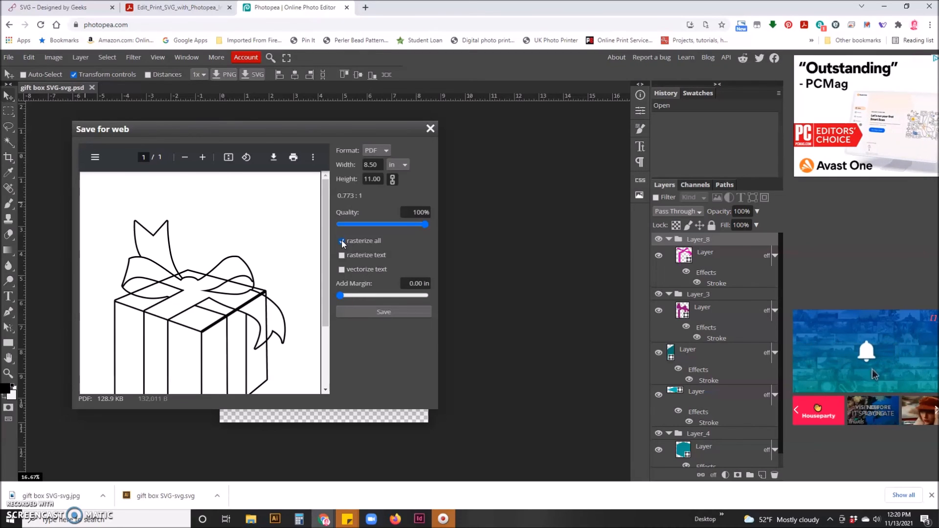
left_click(389, 312)
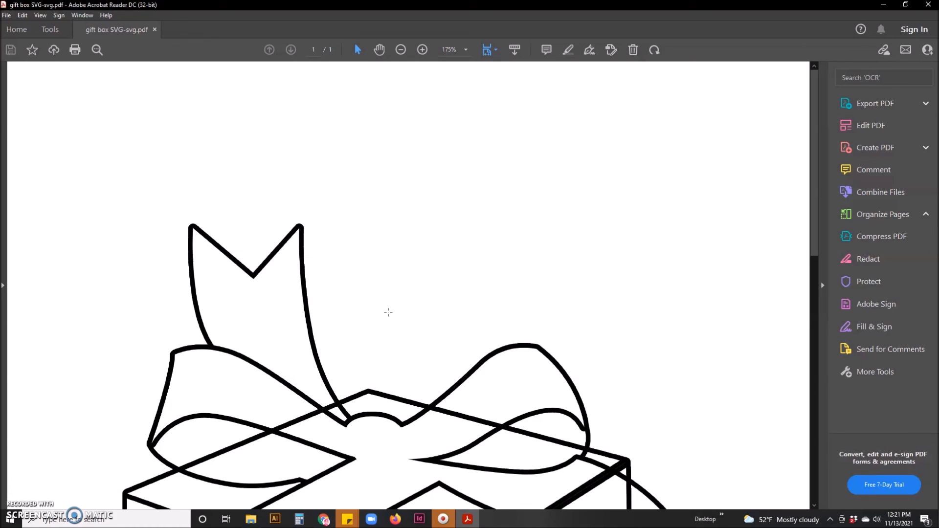
Bring up Save As for the exported PDF in Adobe Acrobat Reader, dismiss it, and close Acrobat and the Photopea gift box document
left_click(9, 16)
left_click(45, 120)
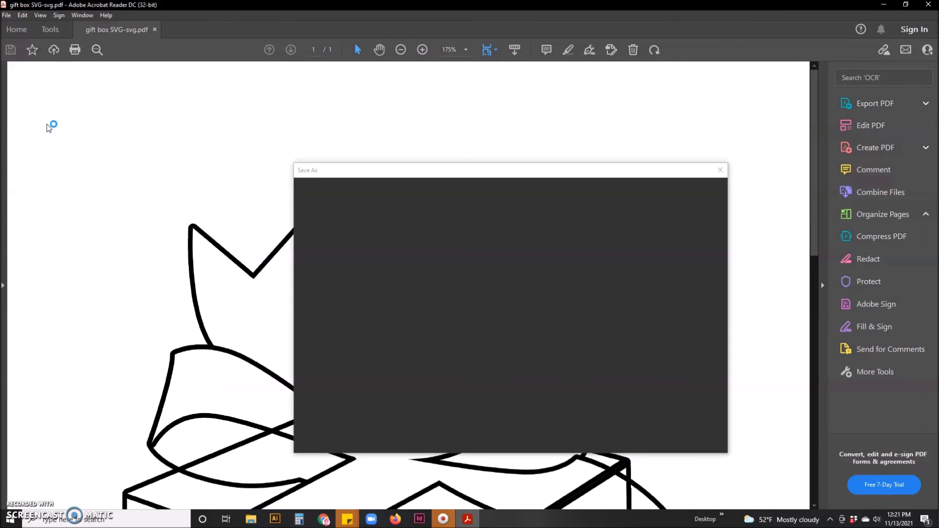
left_click(700, 435)
left_click(927, 6)
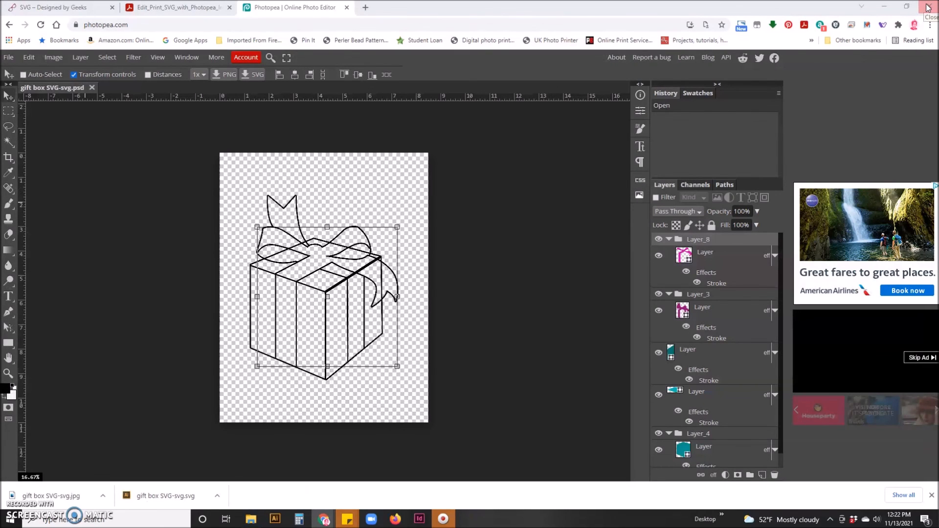
left_click(91, 87)
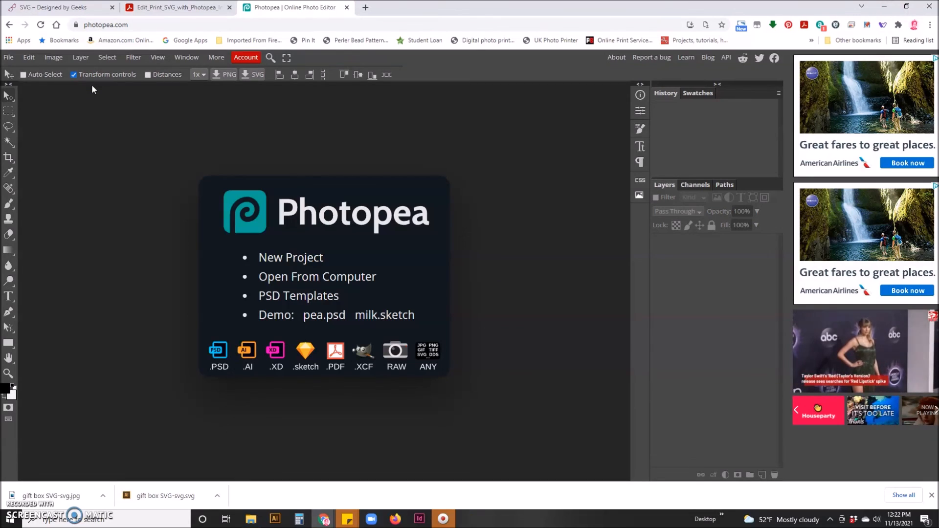